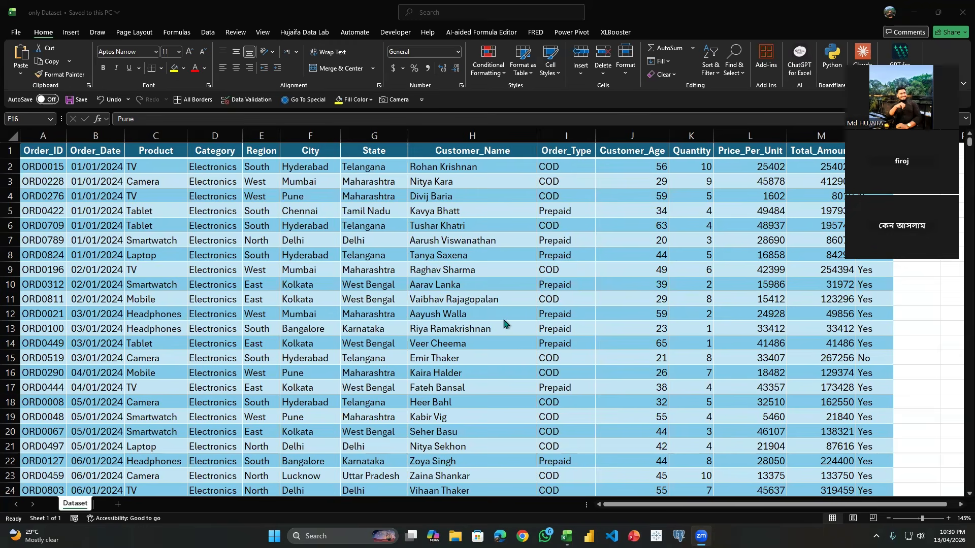
left_click(21, 35)
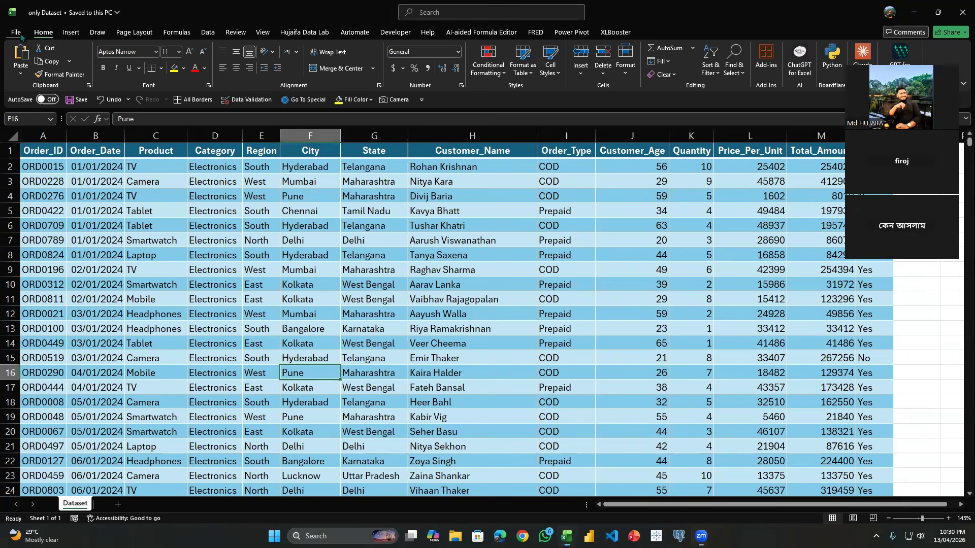
key("Right")
key("Right")
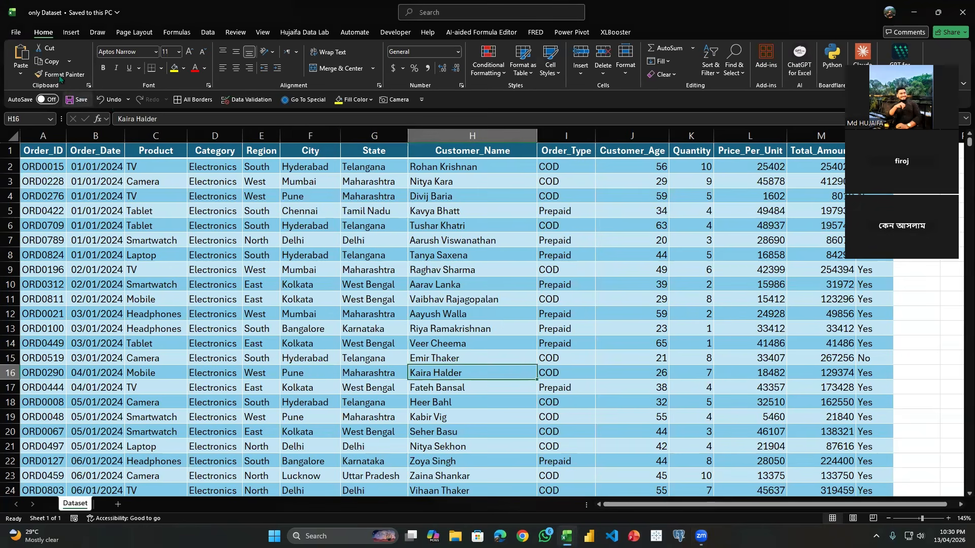
left_click(169, 240)
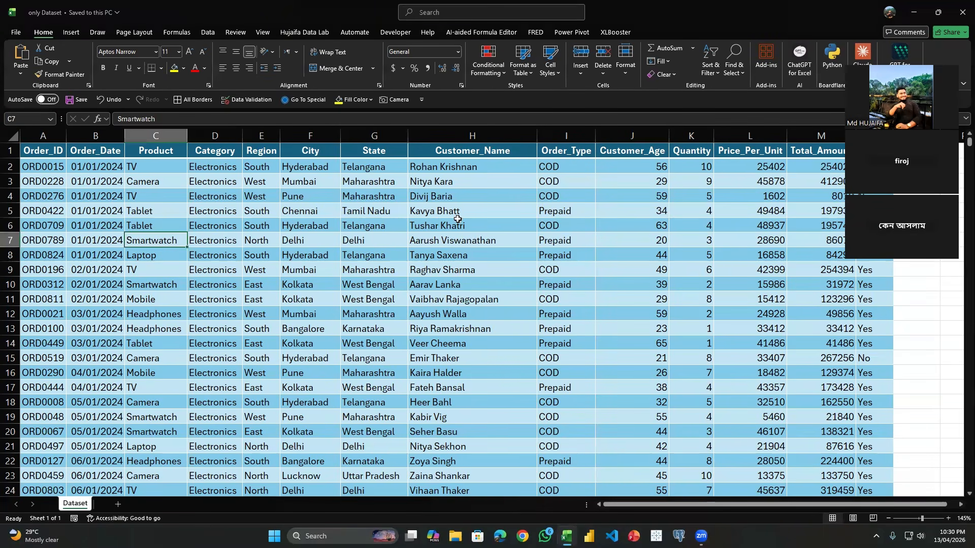
Step: Set the save type to Excel Macro-Enabled Workbook for the only Dataset file, and leave the Save As dialog without saving
left_click(15, 33)
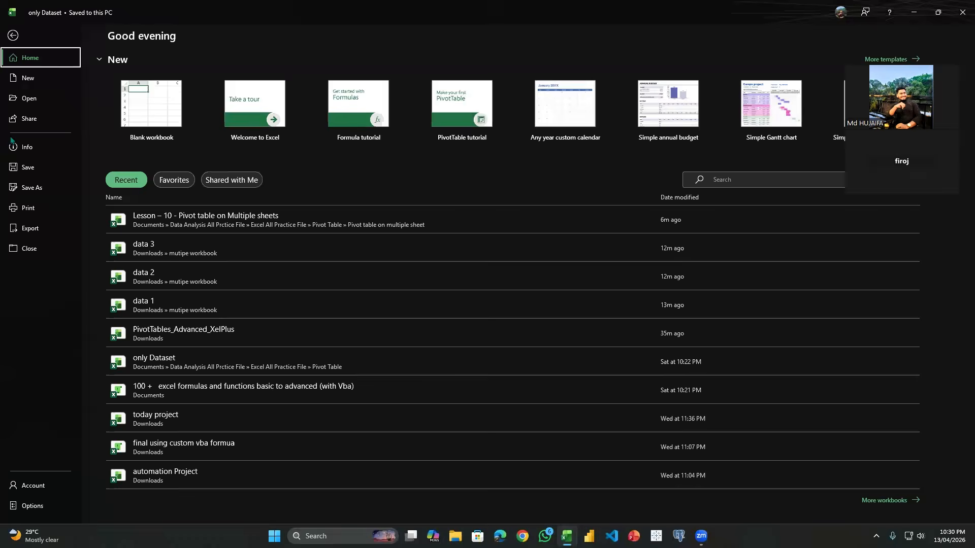
left_click(44, 188)
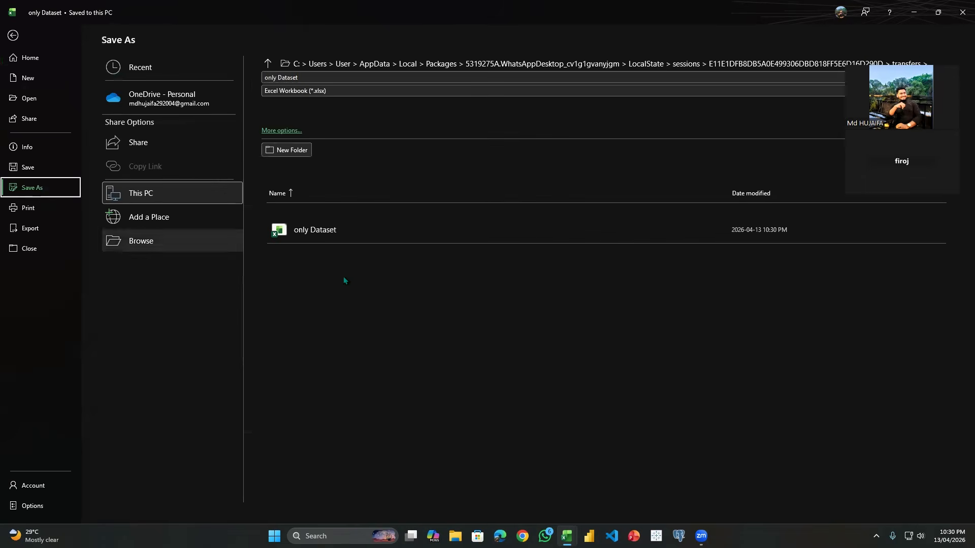
left_click(188, 242)
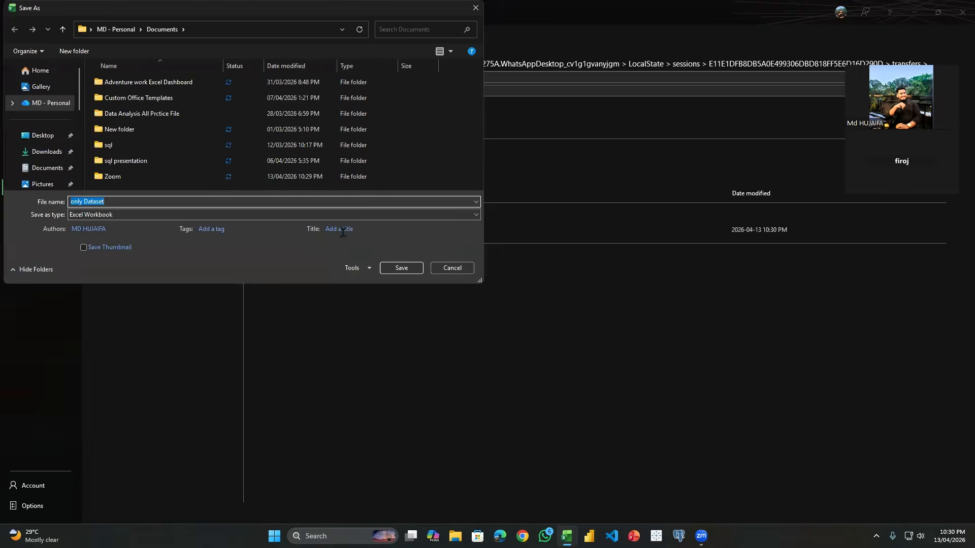
left_click(109, 215)
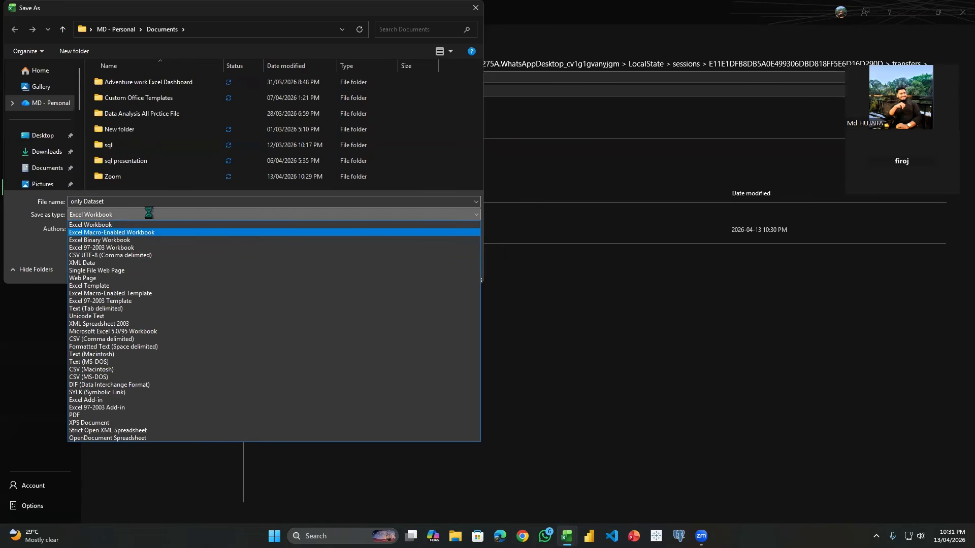
left_click(91, 232)
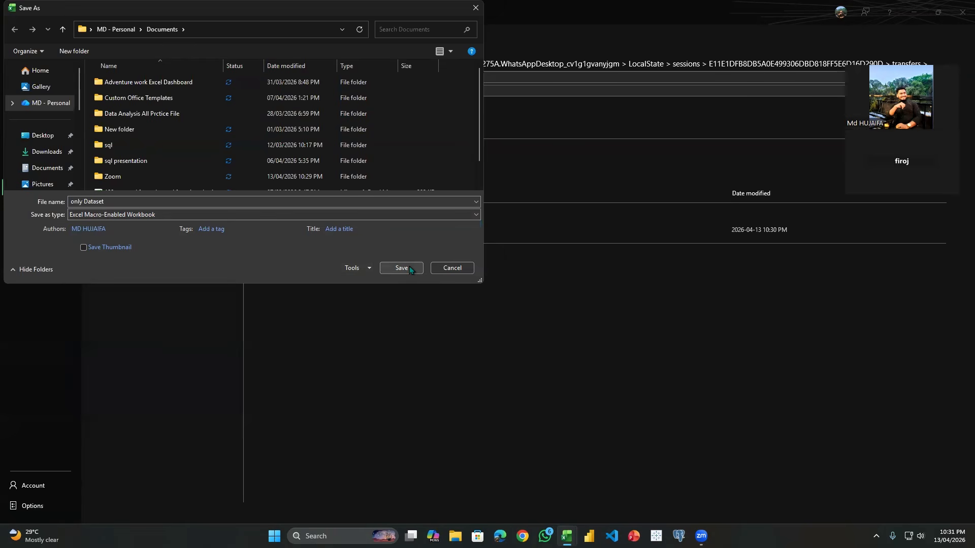
left_click(246, 214)
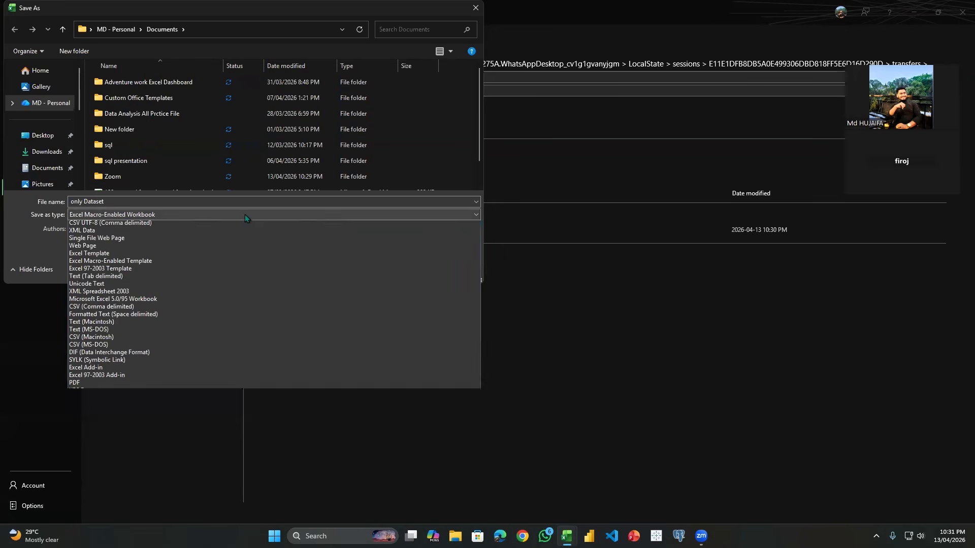
left_click(146, 214)
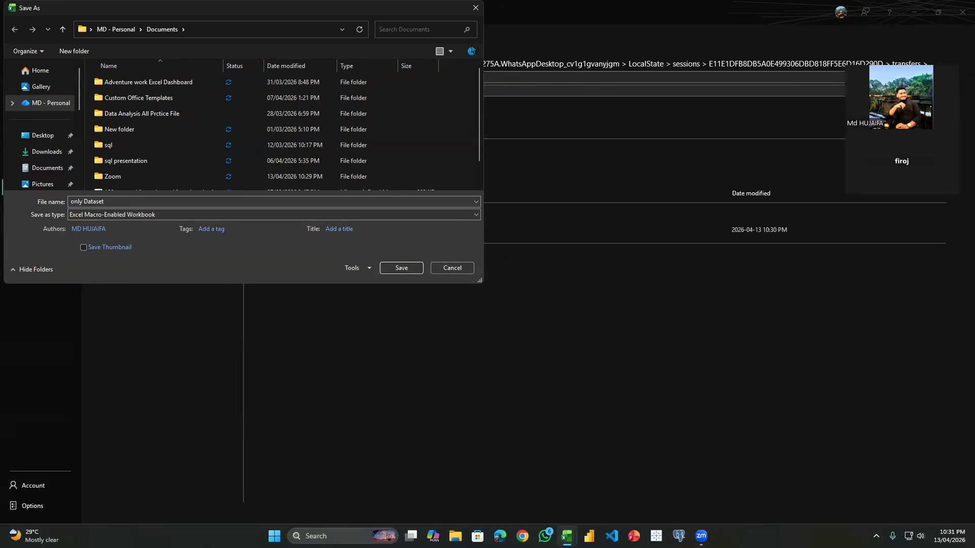
left_click(475, 8)
left_click(13, 35)
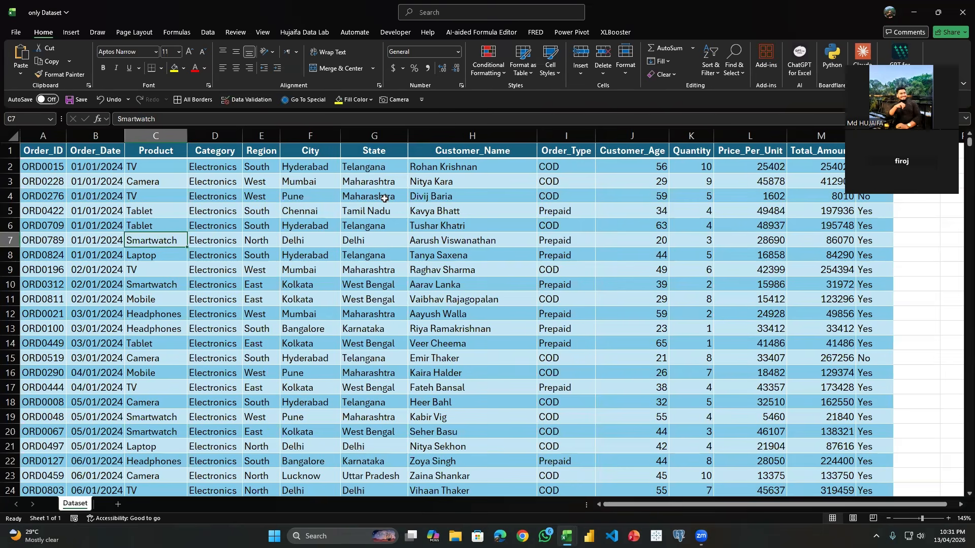
left_click(345, 285)
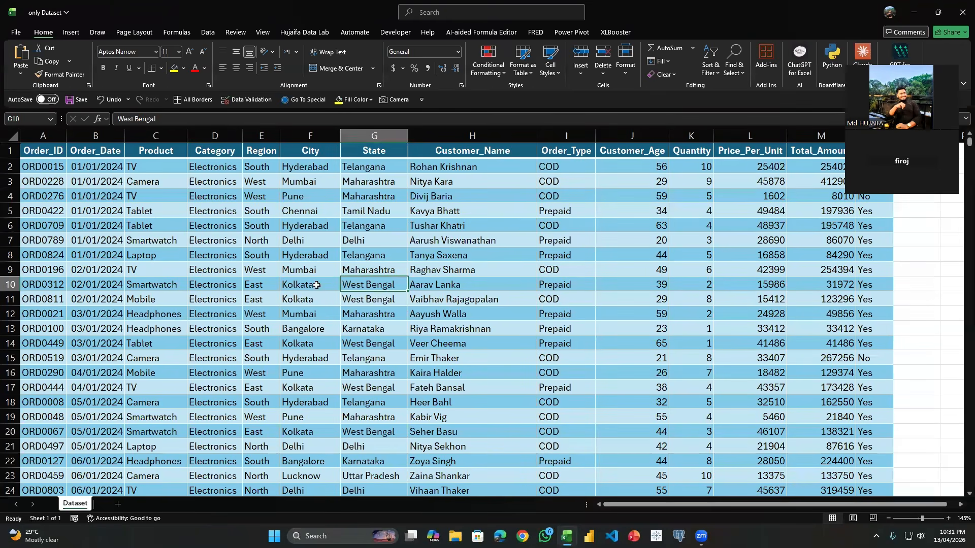
left_click(17, 33)
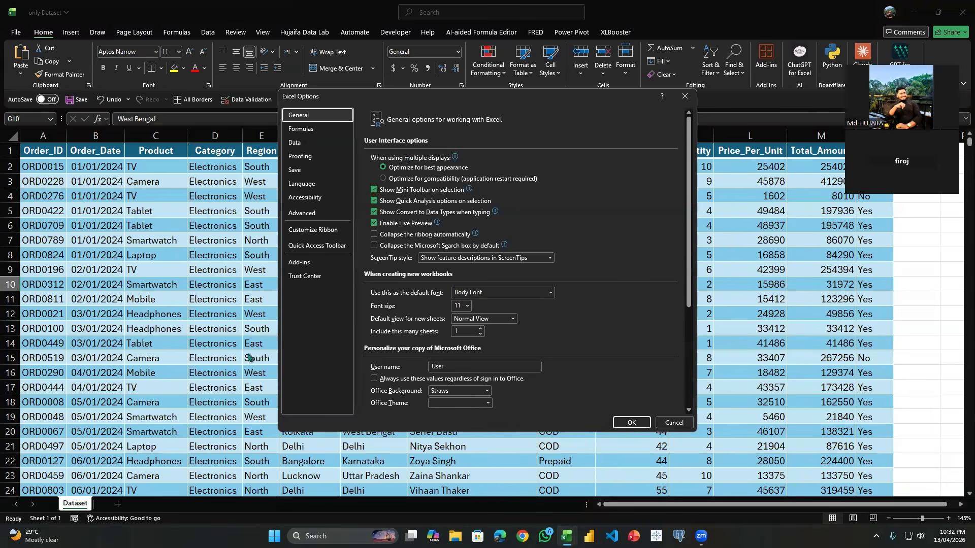
left_click(309, 280)
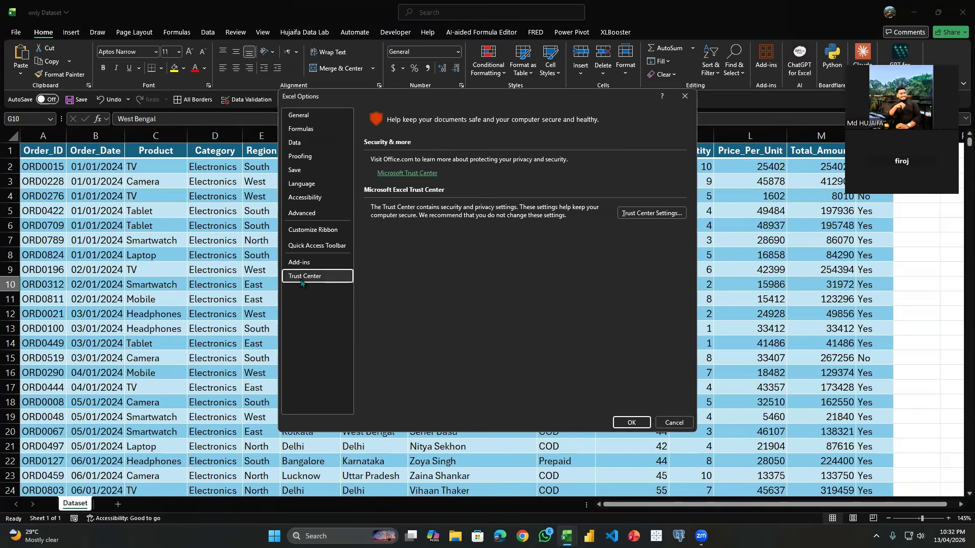
left_click(685, 96)
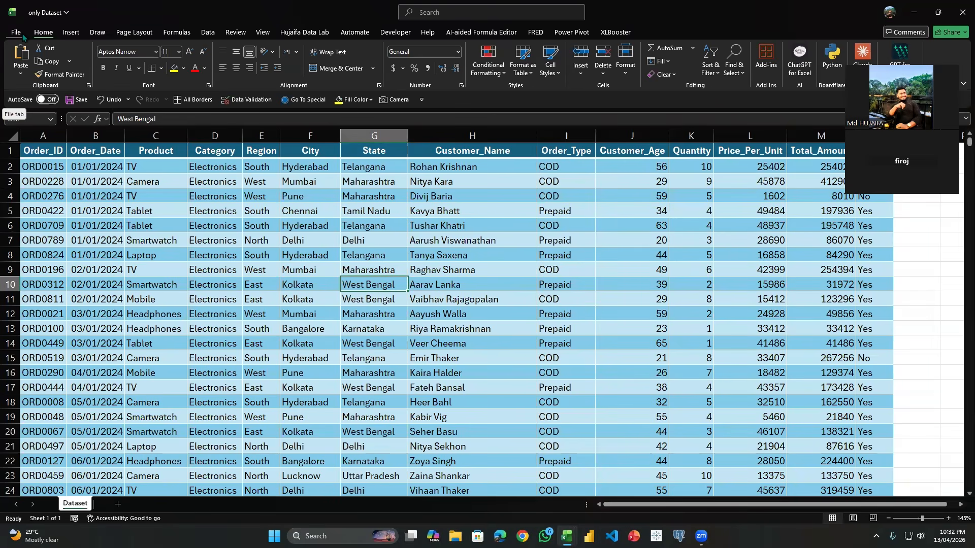
Step: Open the Trust Center settings from the Excel options to view the Macro Settings, briefly magnifying the screen on the way
key("super+plus")
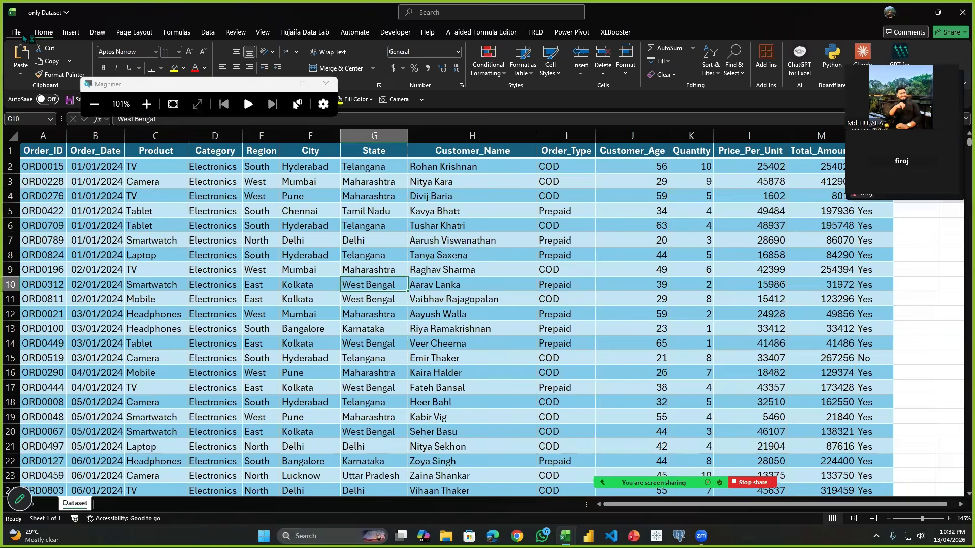
key("super+plus")
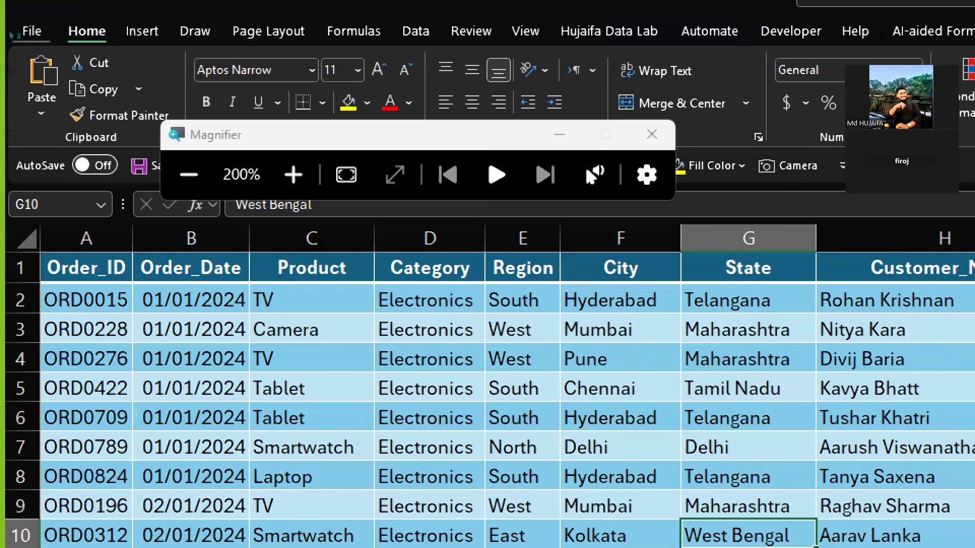
left_click(13, 35)
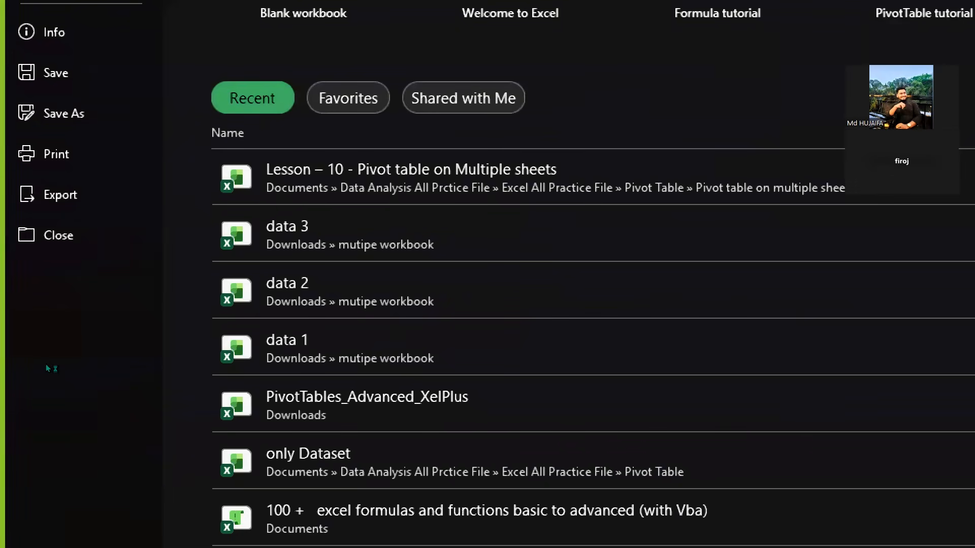
key("super+minus")
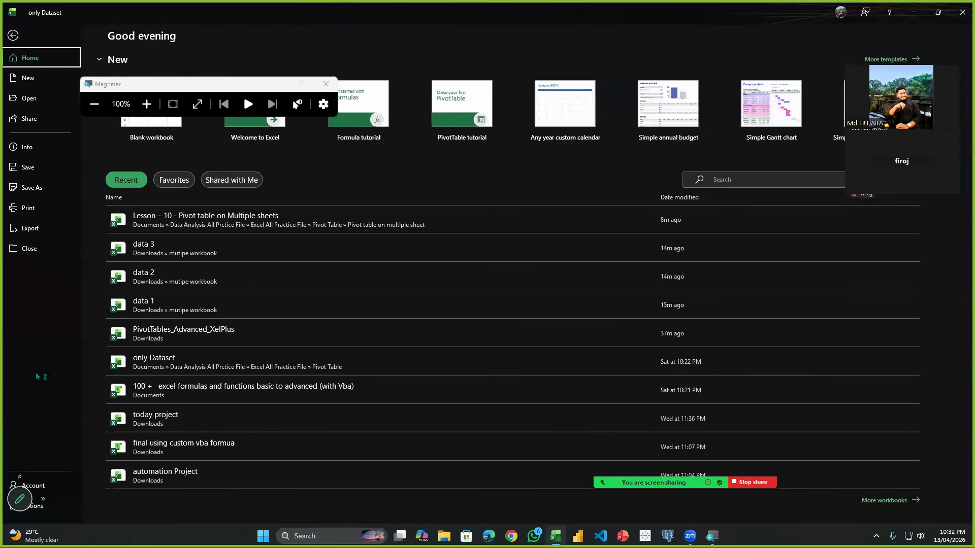
key("Escape")
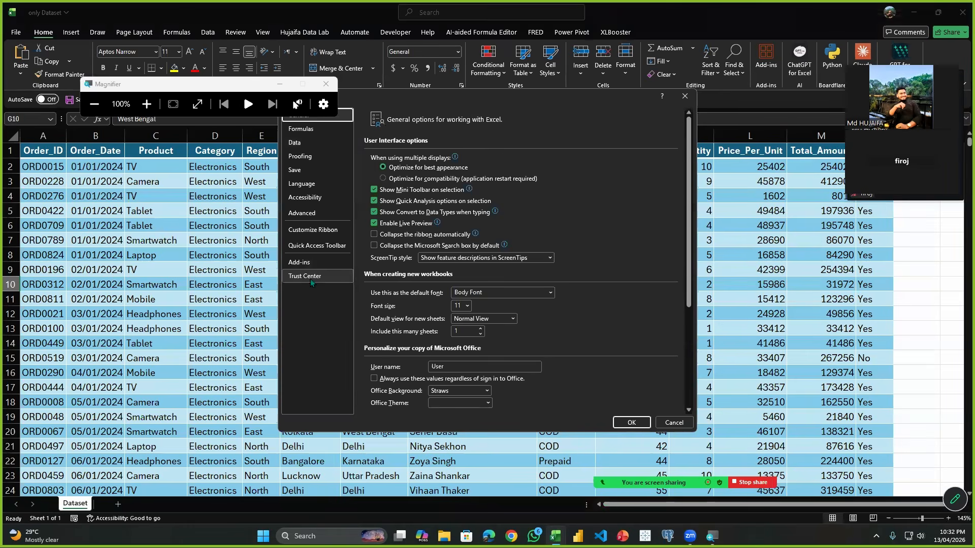
left_click(311, 282)
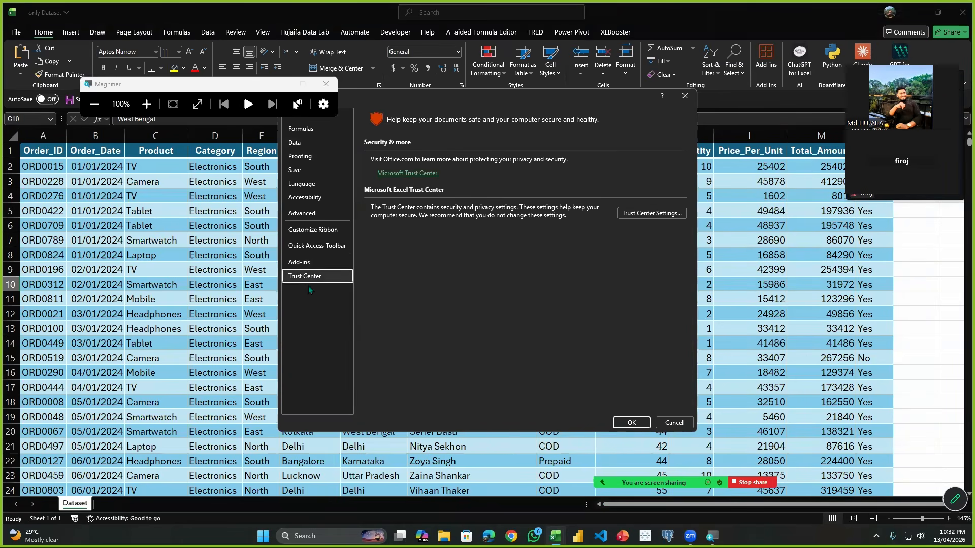
left_click(650, 214)
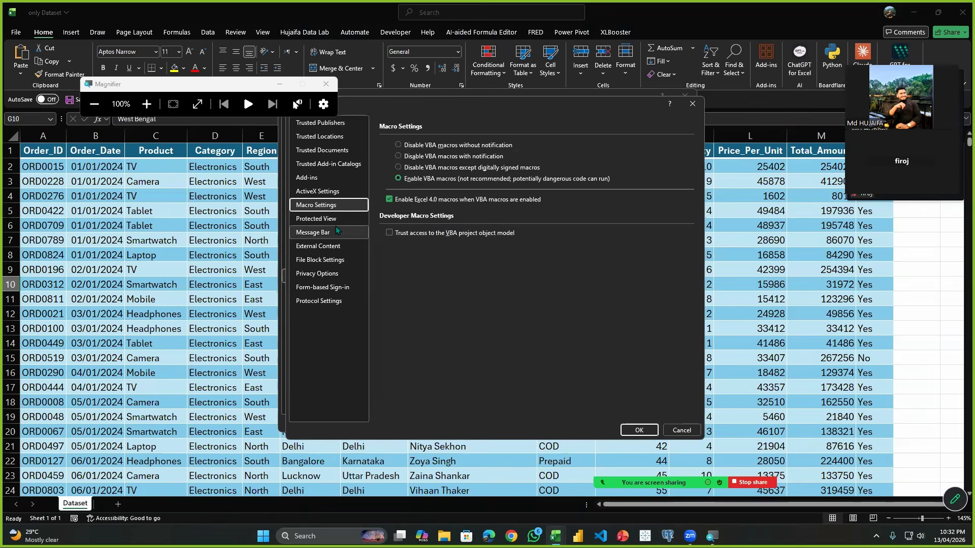
Step: Review the Trust Center's Protected View and Macro Settings options, and accept both options dialogs
left_click(326, 84)
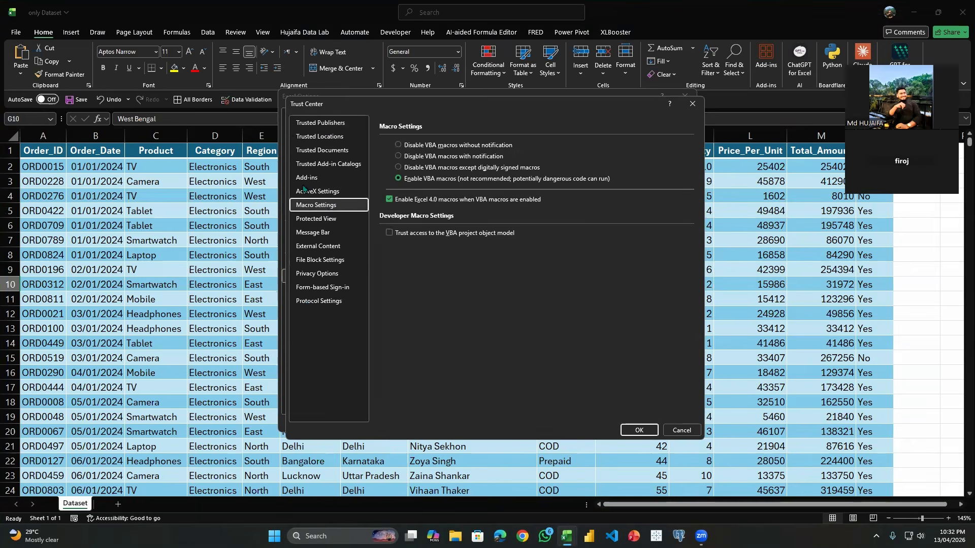
left_click(333, 220)
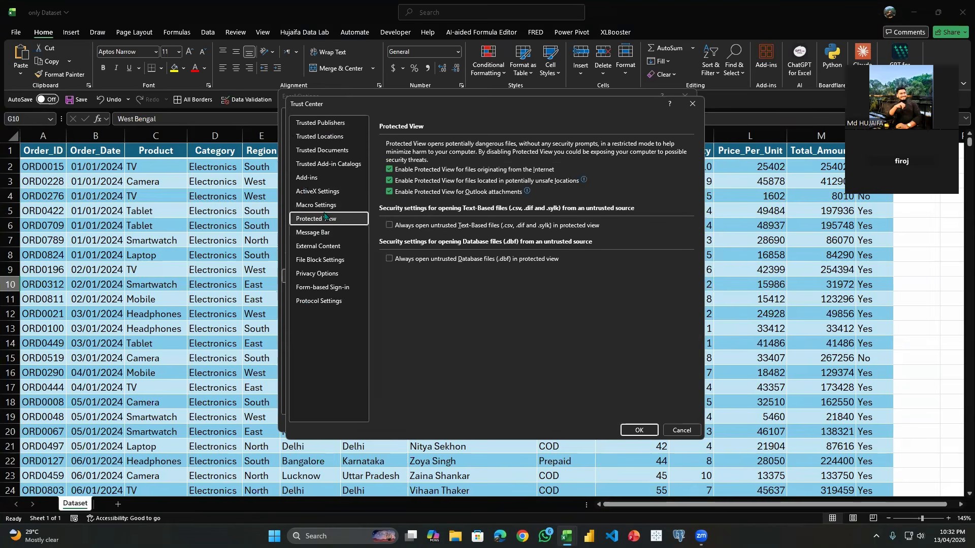
left_click(337, 205)
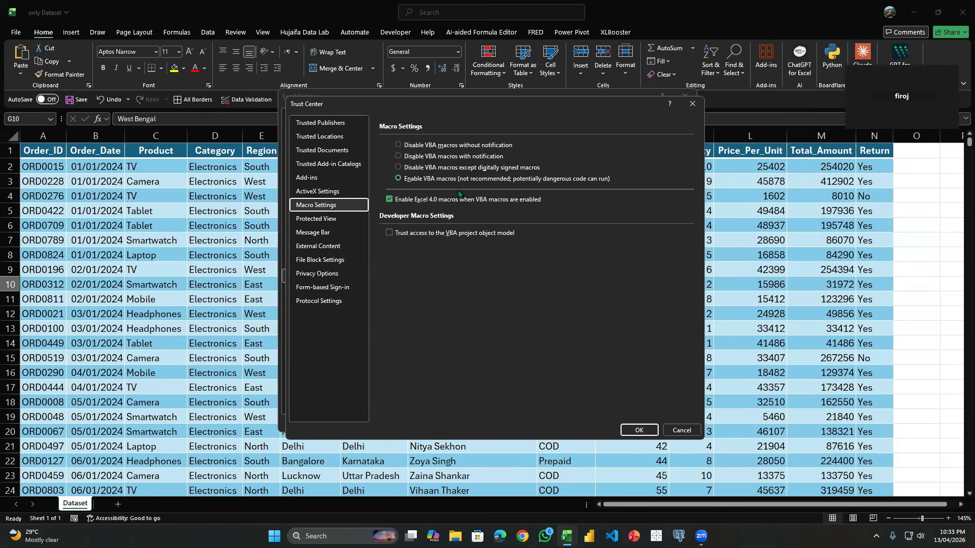
left_click(641, 430)
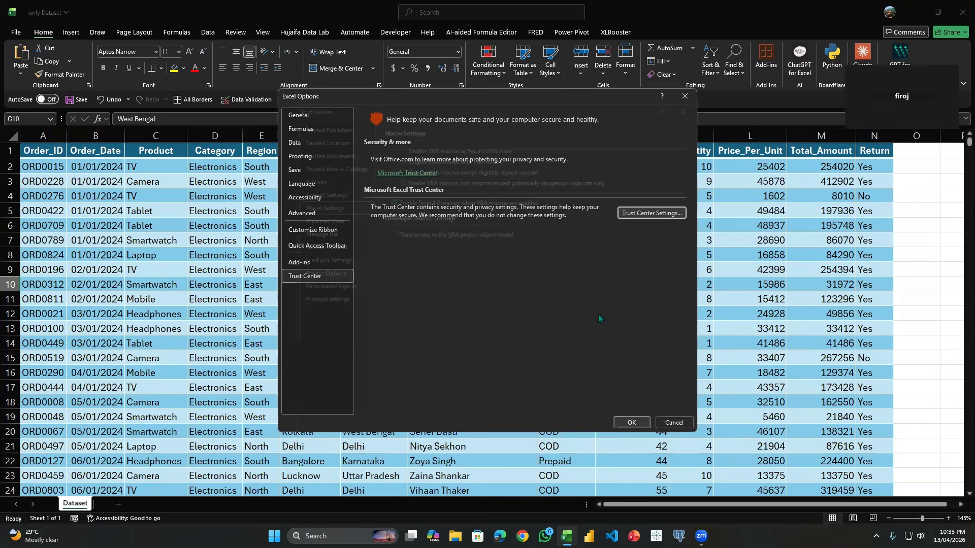
left_click(632, 423)
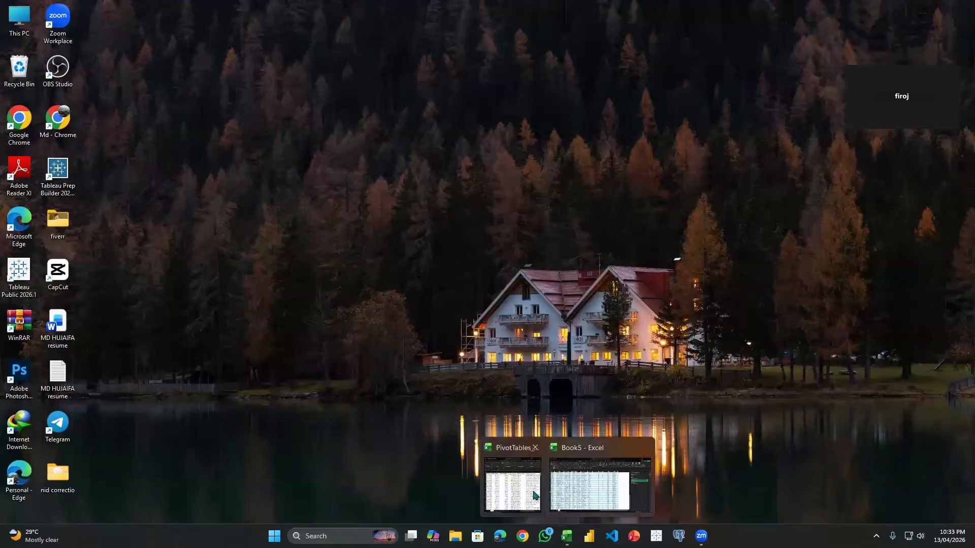
Step: Switch to the PivotTables_Advanced_XelPlus workbook and maximize its window
left_click(534, 493)
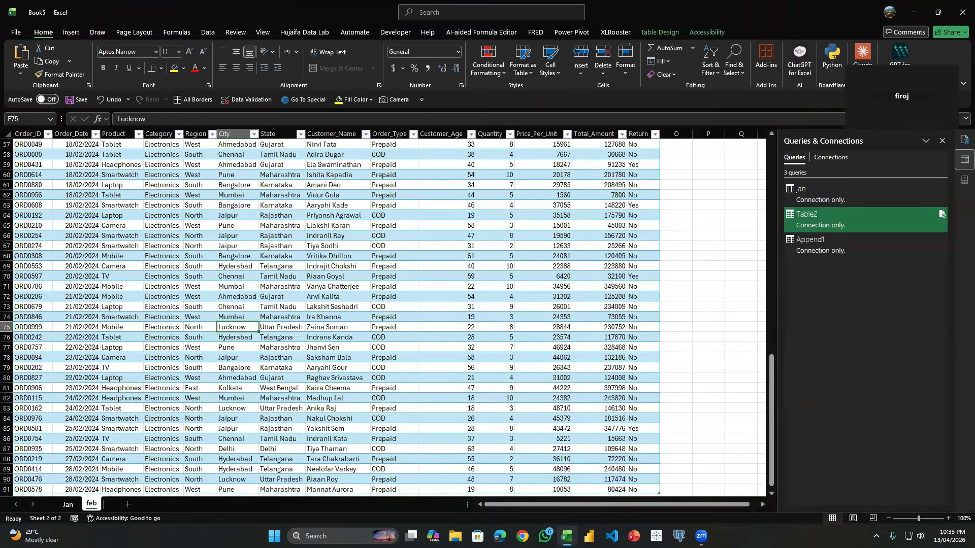
mouse_move(567, 533)
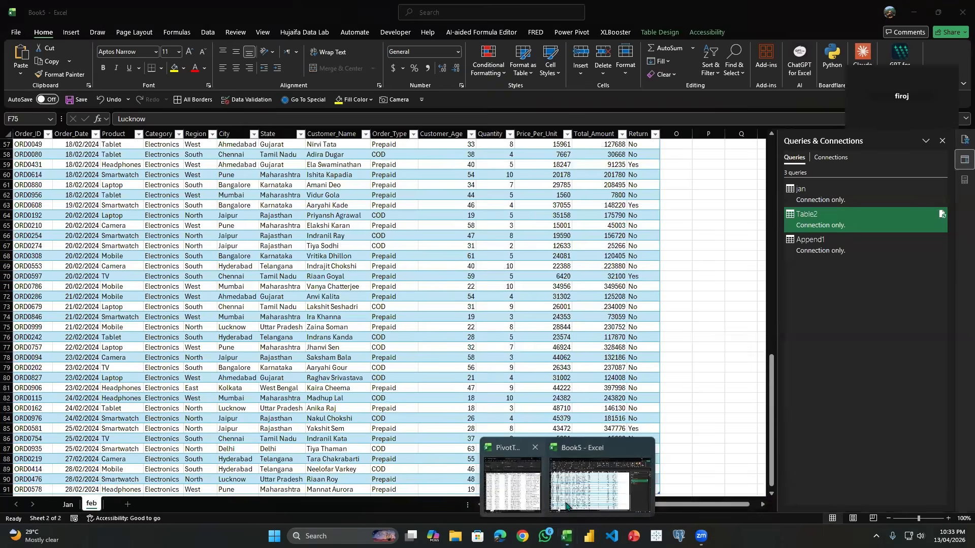
left_click(531, 495)
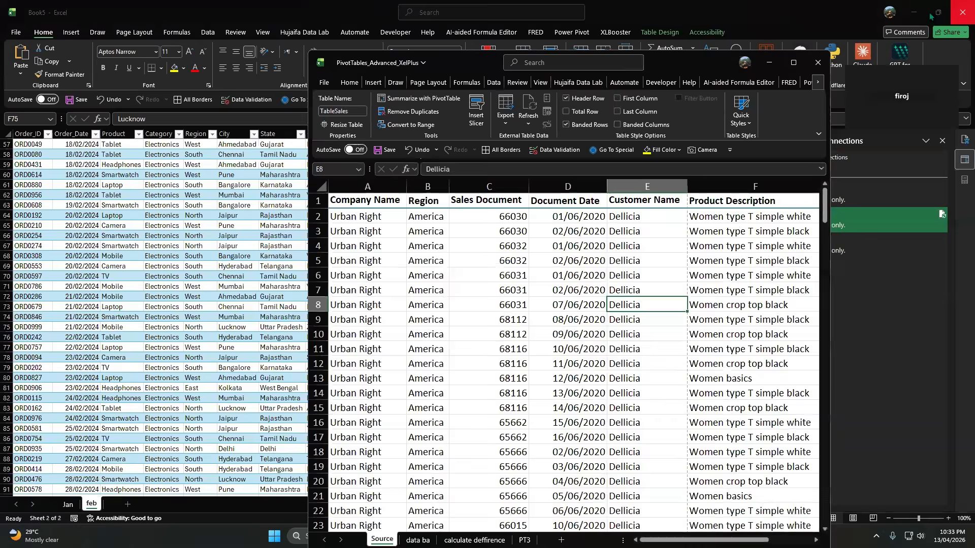
left_click(914, 12)
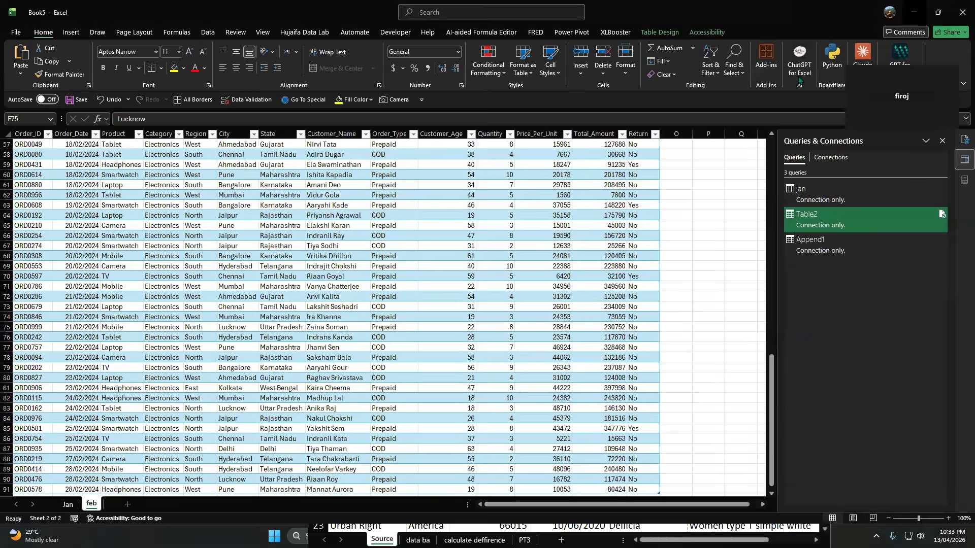
left_click(795, 62)
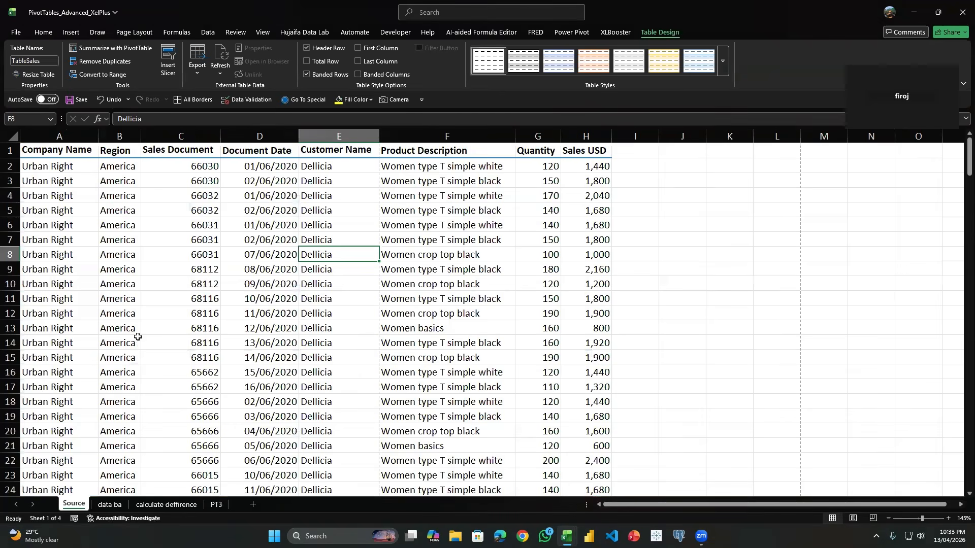
Step: Review the sales table's columns on the Source sheet, from Company Name to Sales USD, and a few of its records
left_click(35, 141)
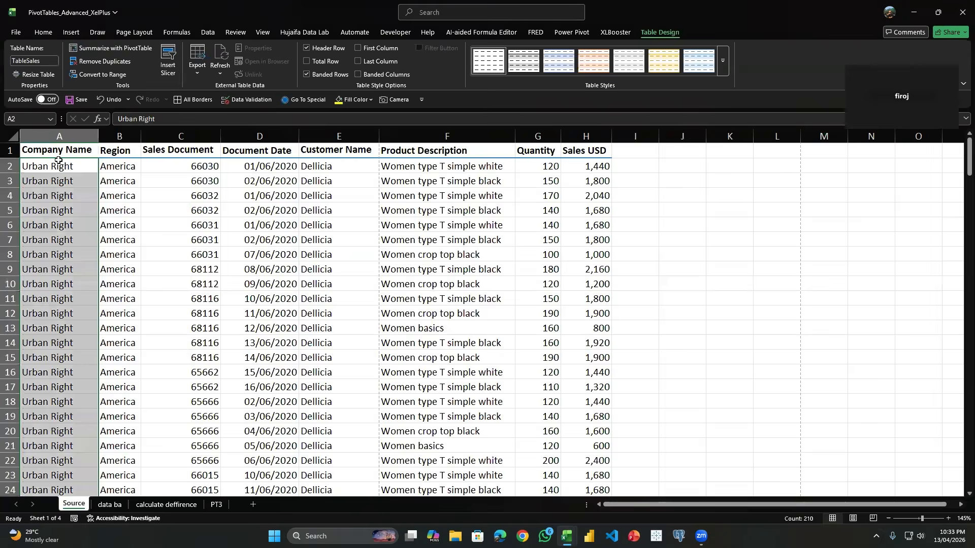
left_click(132, 150)
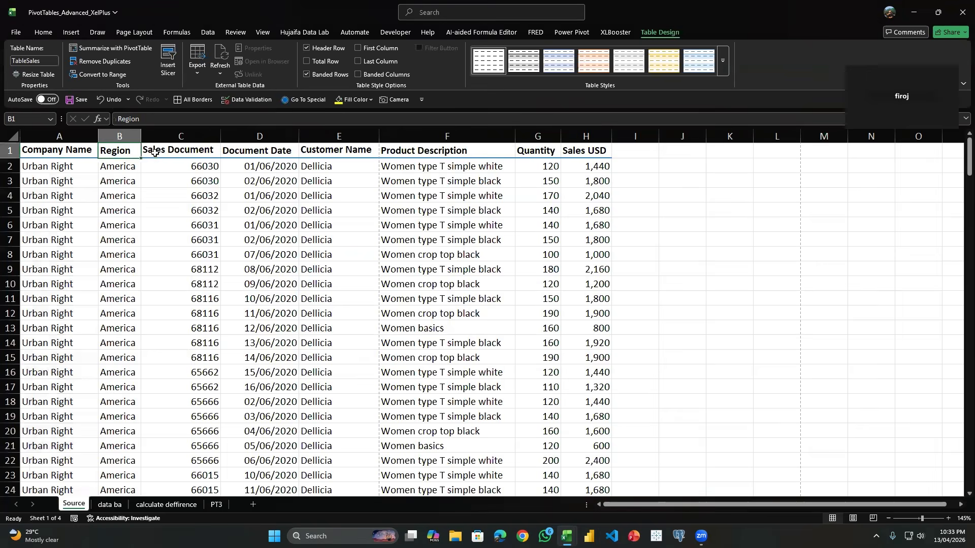
left_click(186, 145)
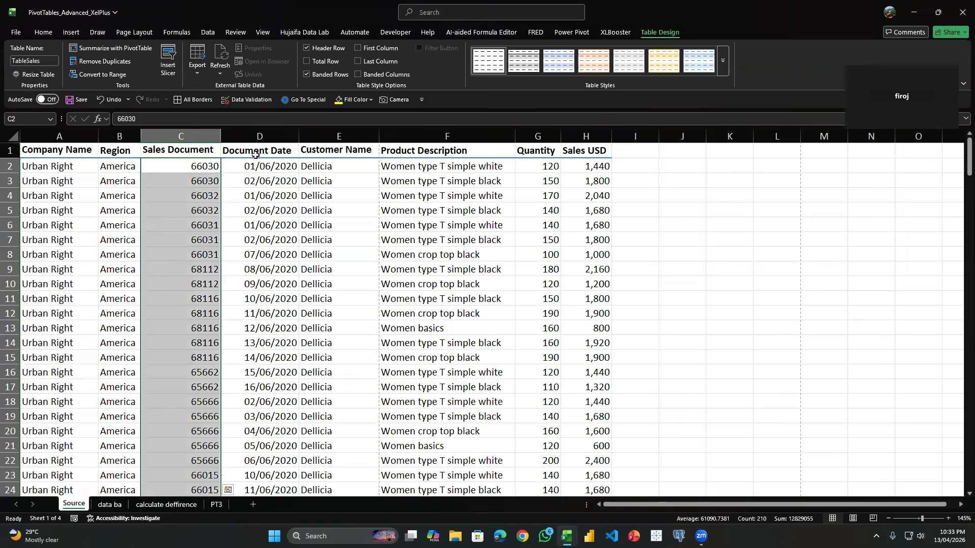
left_click(282, 154)
left_click(344, 154)
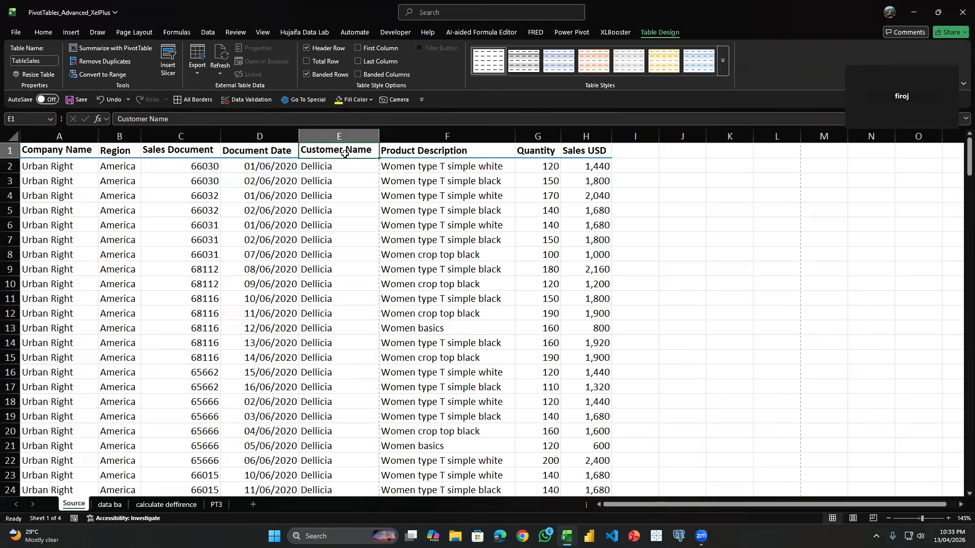
left_click(436, 152)
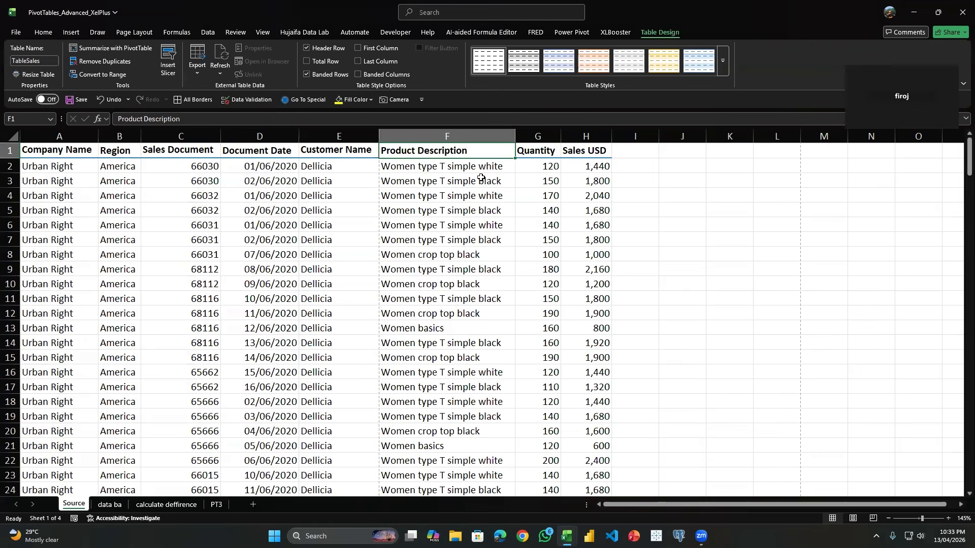
left_click(554, 151)
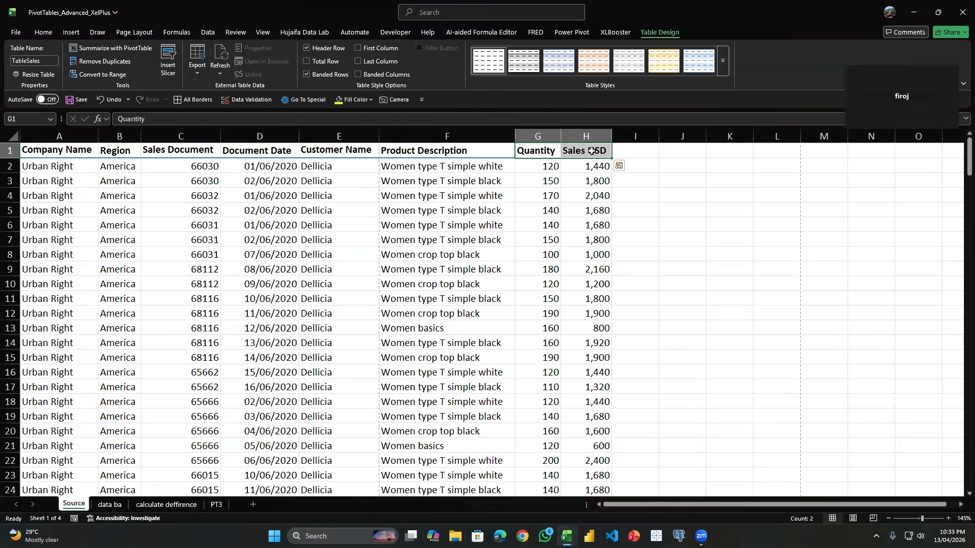
left_click(593, 152)
left_click(82, 183)
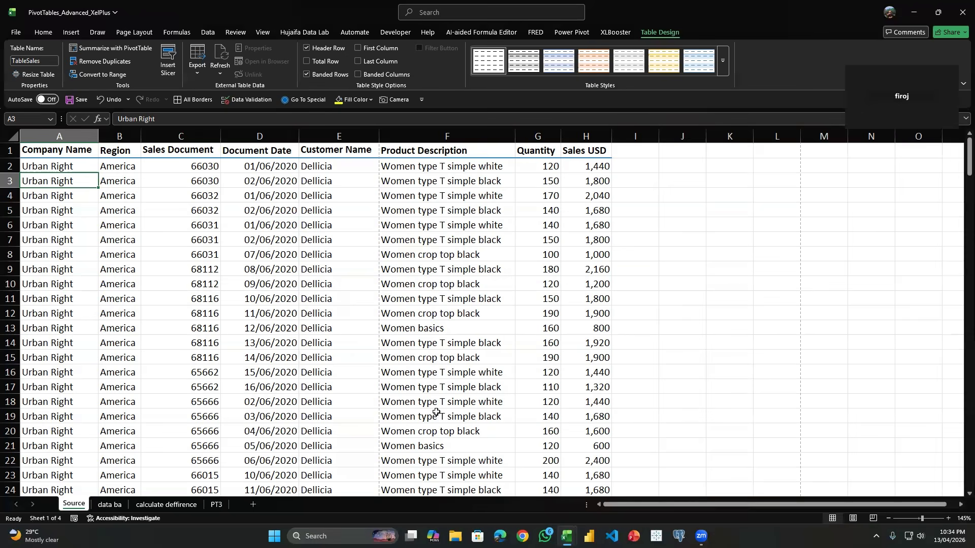
left_click(248, 301)
left_click(240, 284)
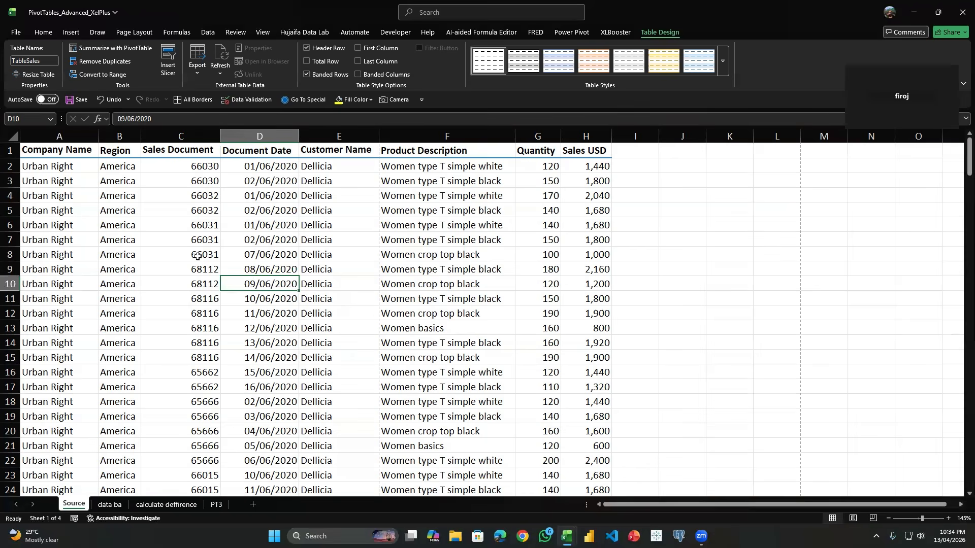
Step: Insert a PivotTable based on the TableSales table, placed on a new worksheet
left_click(364, 301)
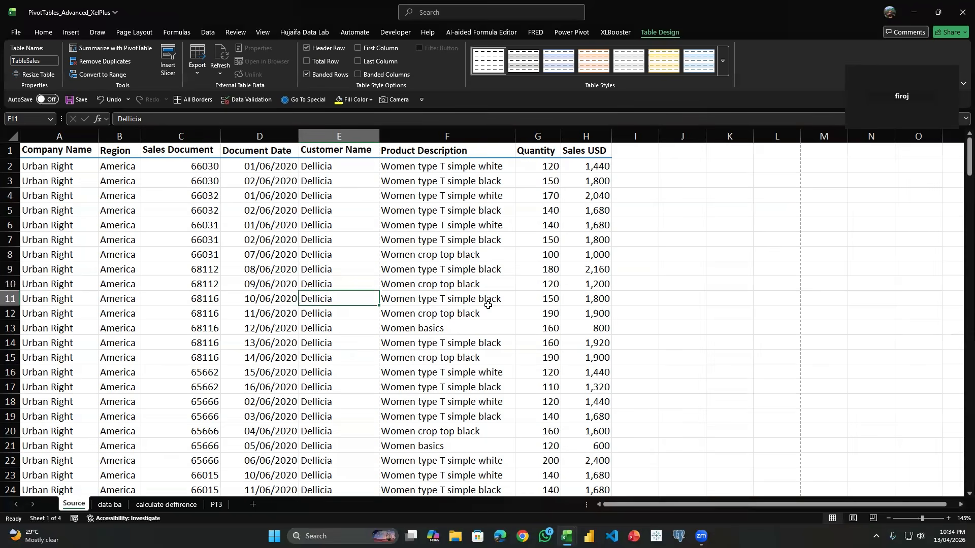
left_click(71, 32)
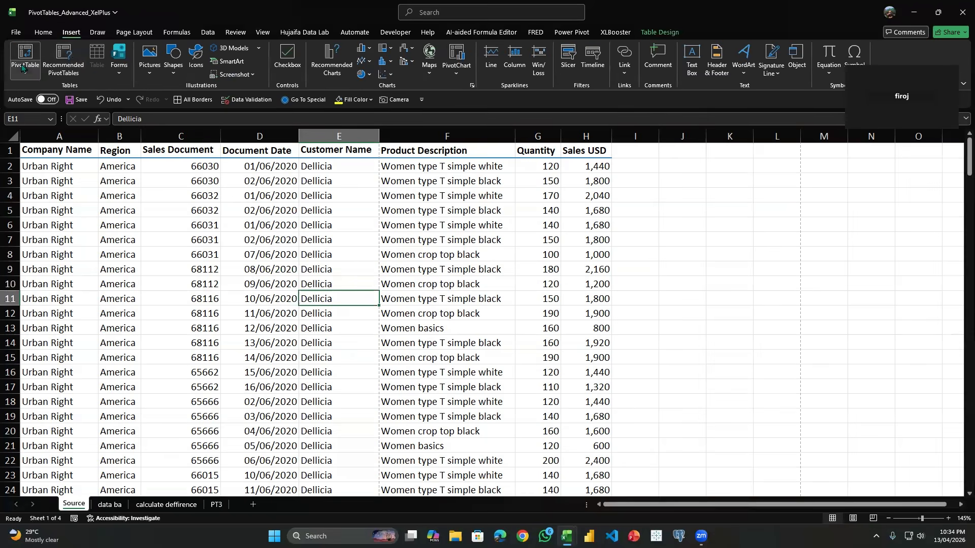
left_click(24, 58)
left_click(41, 93)
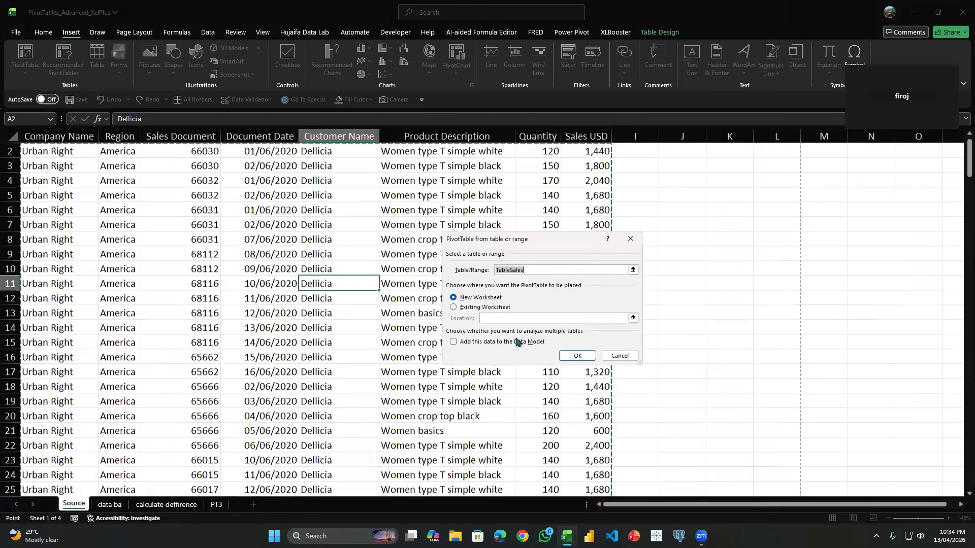
left_click(569, 356)
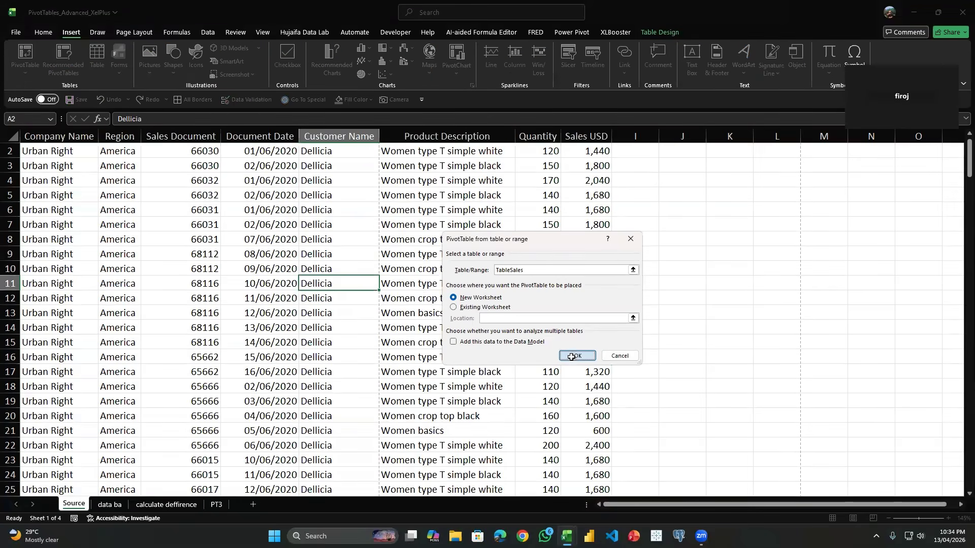
Step: Build the pivot table with Product Description as rows and Sales USD as summed values
scroll(136, 262, "up", 4)
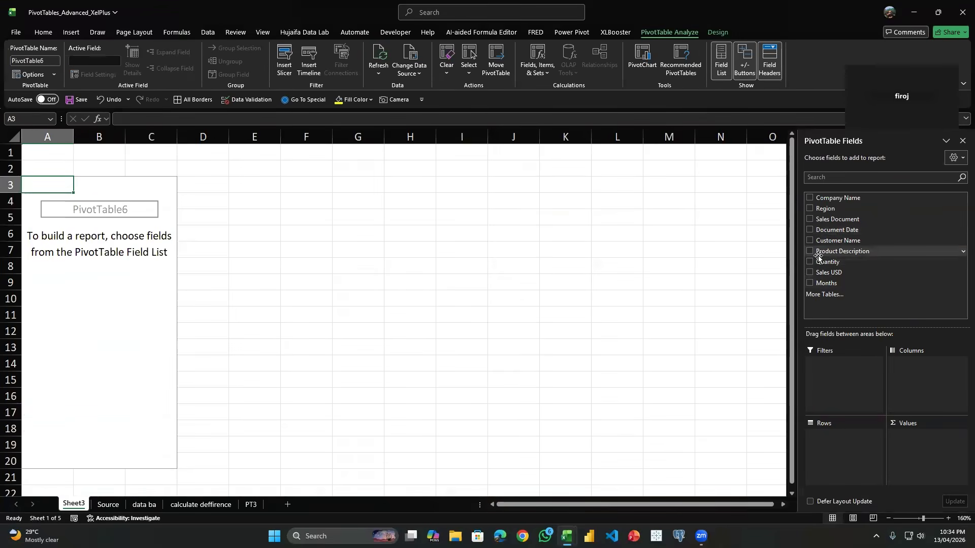
left_click_drag(818, 252, 863, 437)
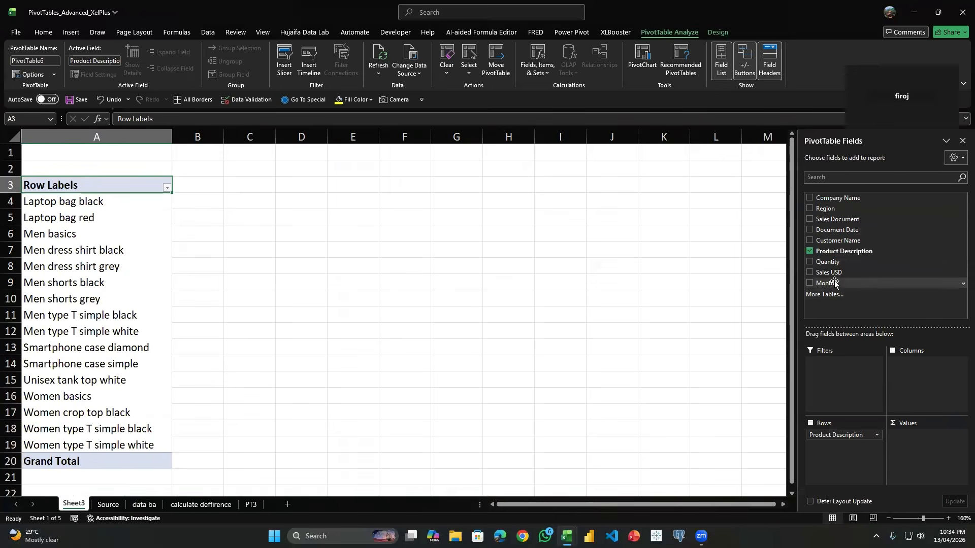
left_click_drag(833, 276, 917, 441)
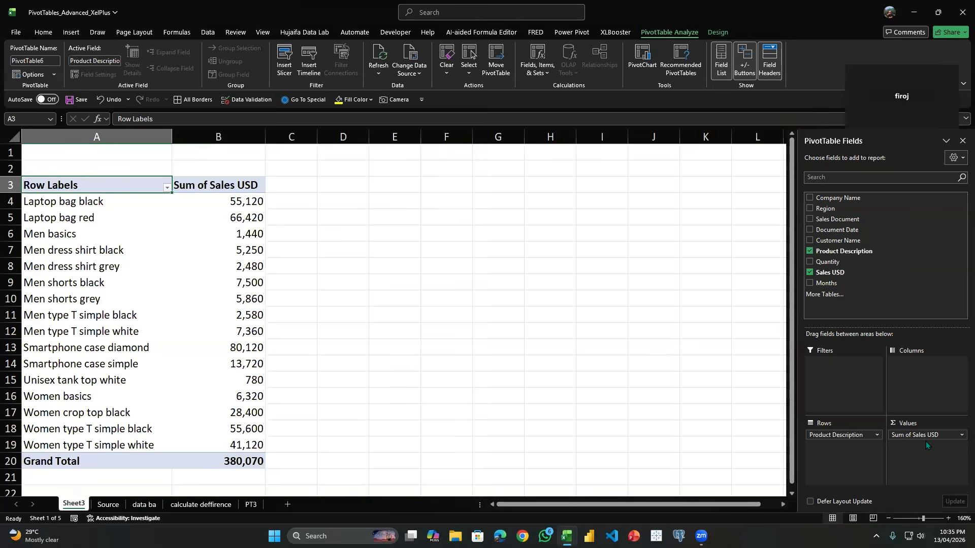
Step: Examine the Sum of Sales USD values for all products, from Laptop bag black to Women type T simple white
left_click_drag(85, 213, 233, 429)
left_click(210, 218)
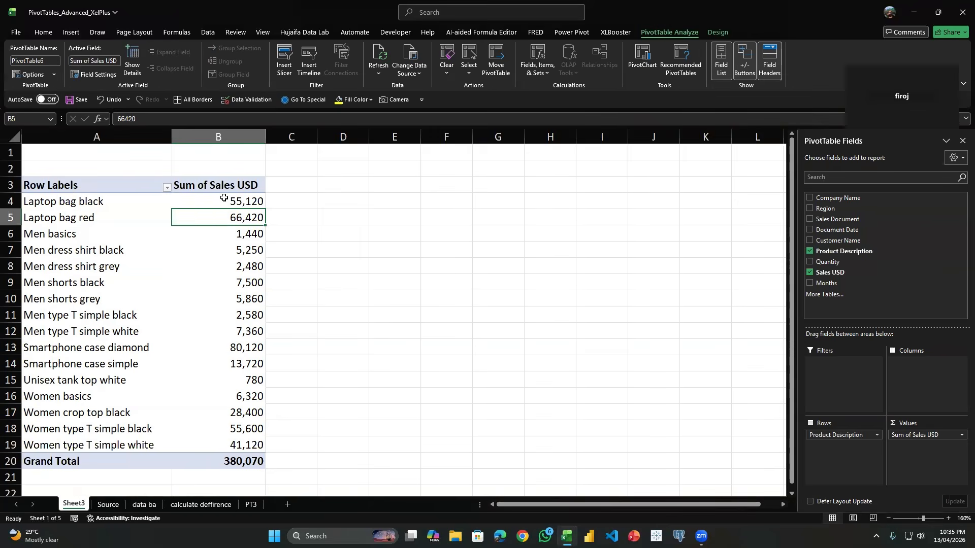
left_click_drag(221, 204, 240, 449)
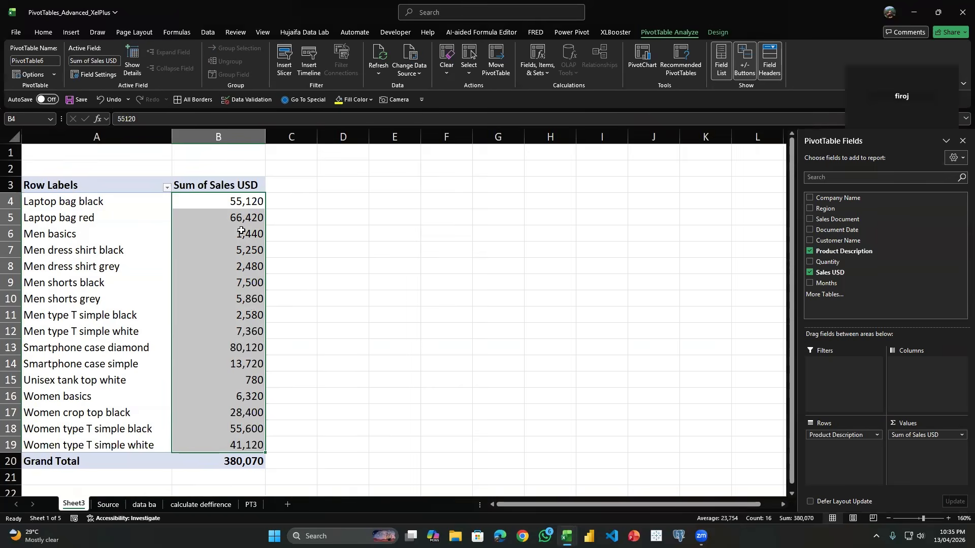
left_click(180, 201)
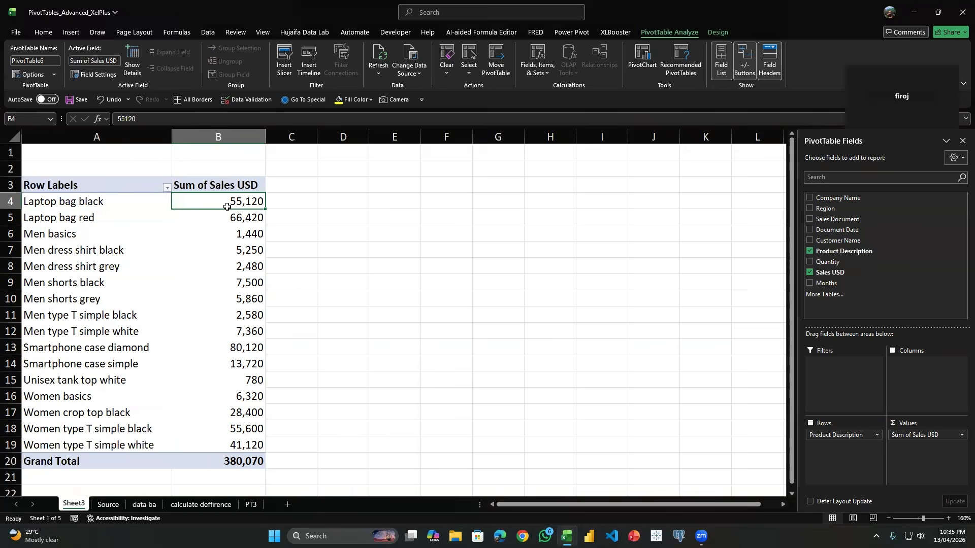
left_click(218, 445, "shift")
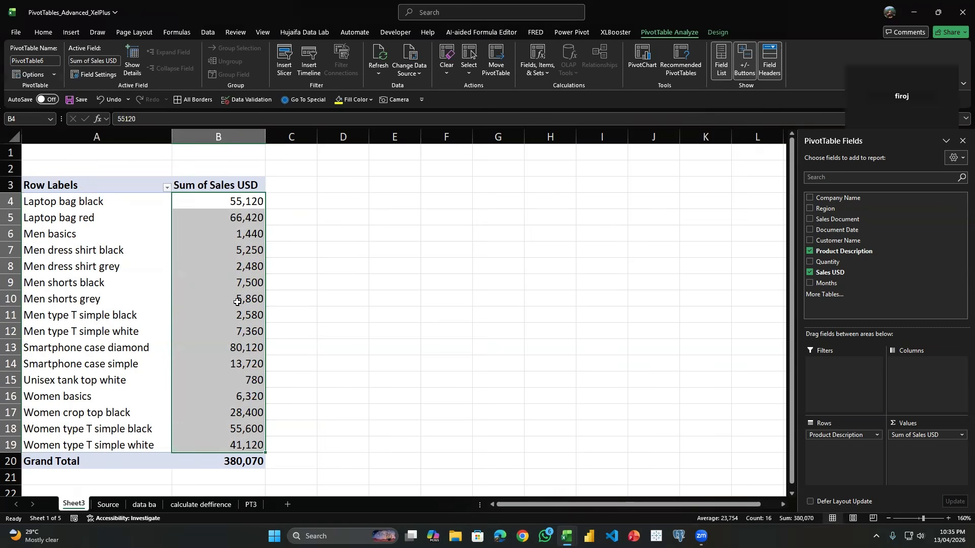
Step: Add Sales USD to the pivot table's values a second time and compare the two sales columns
left_click(137, 299)
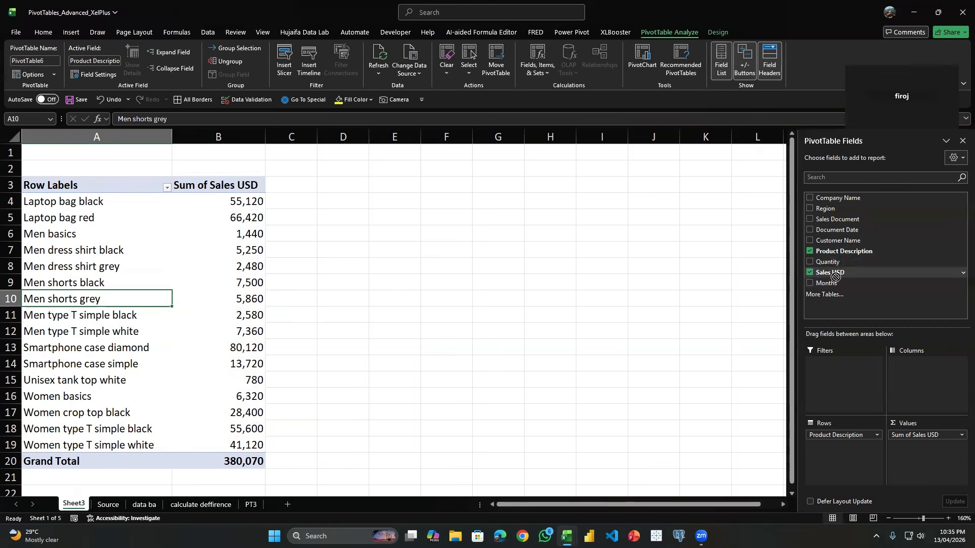
left_click_drag(832, 278, 929, 440)
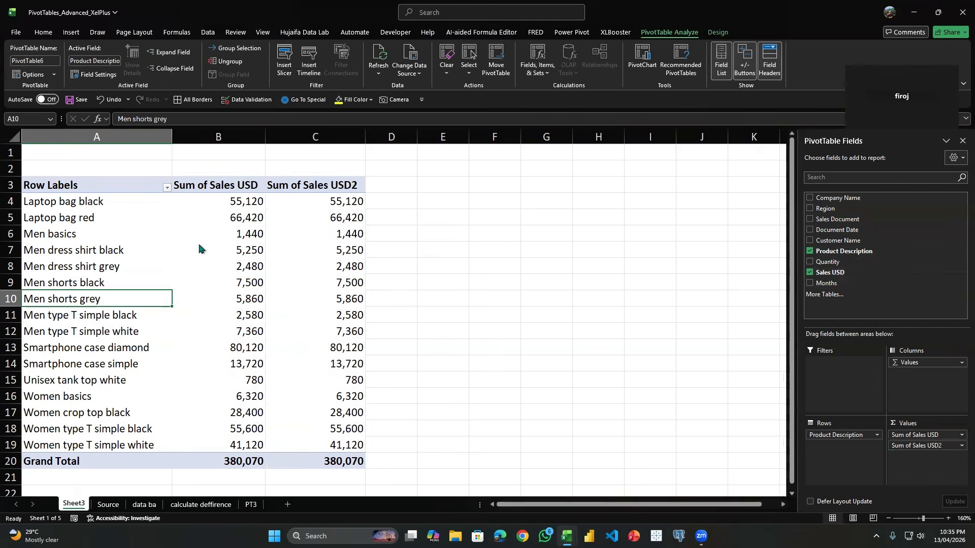
left_click(243, 219)
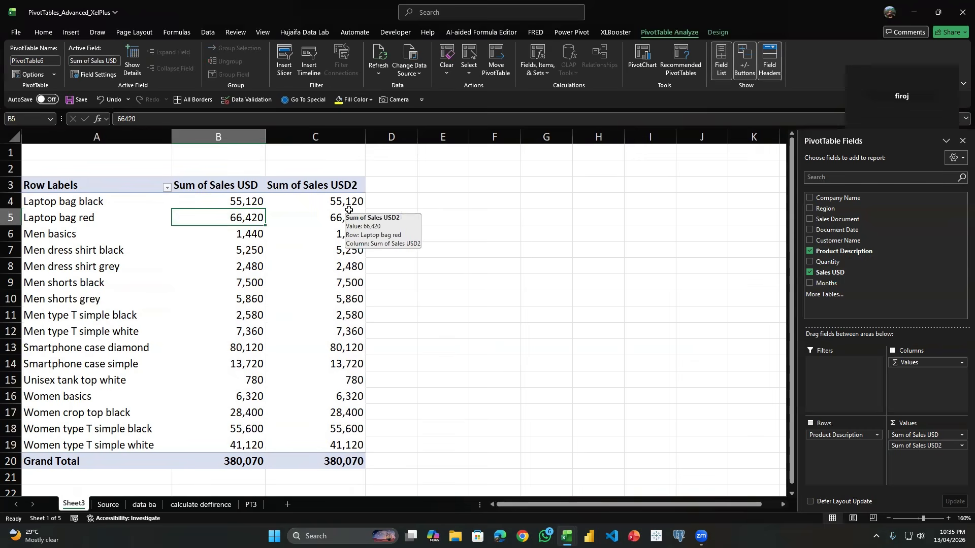
left_click(328, 254)
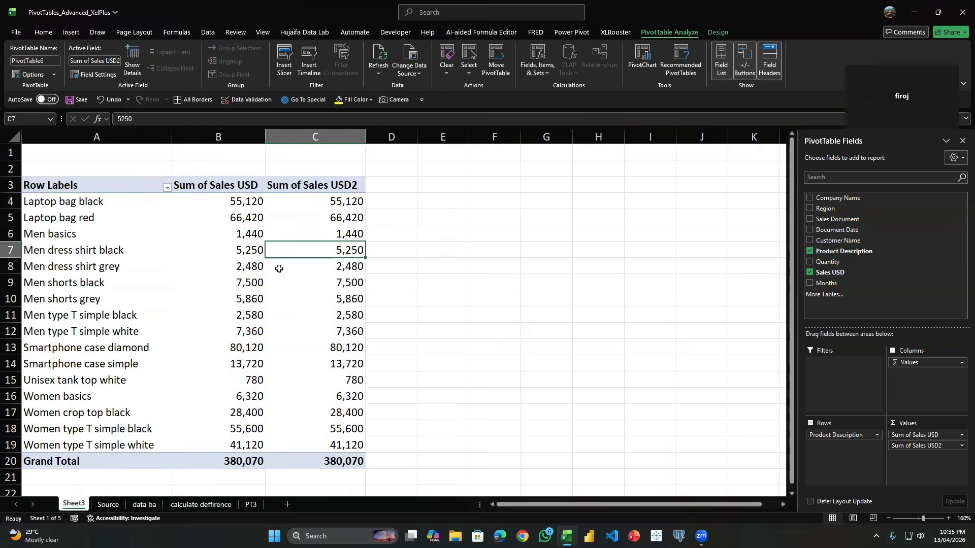
left_click(44, 32)
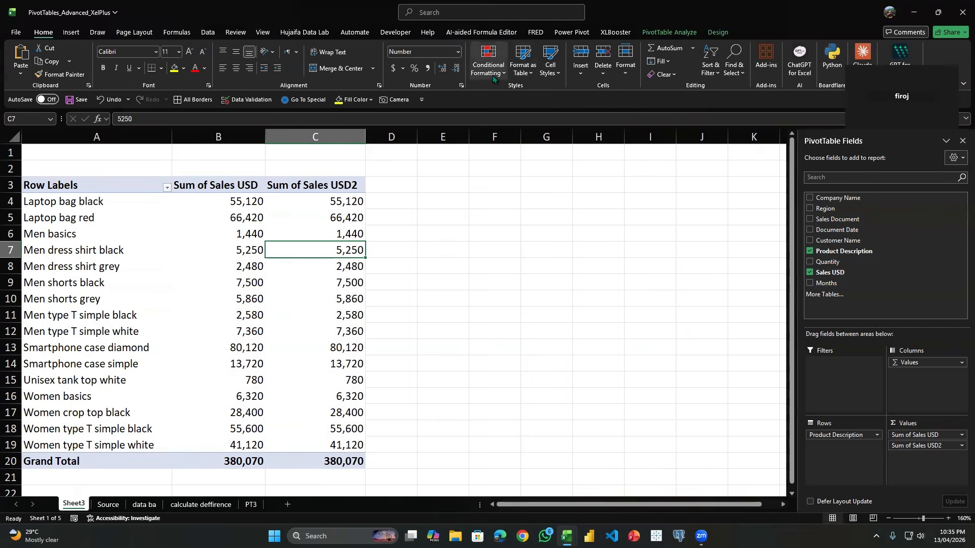
left_click(492, 74)
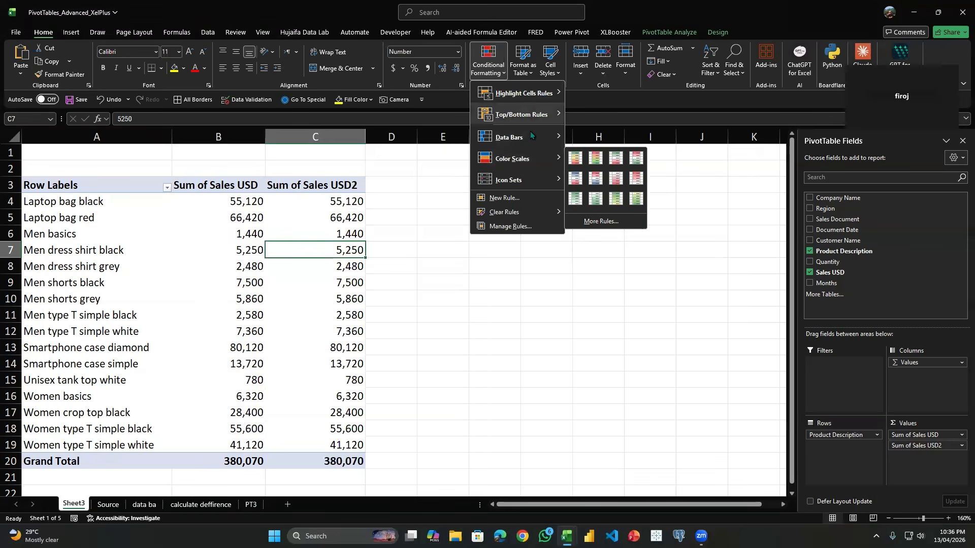
mouse_move(522, 147)
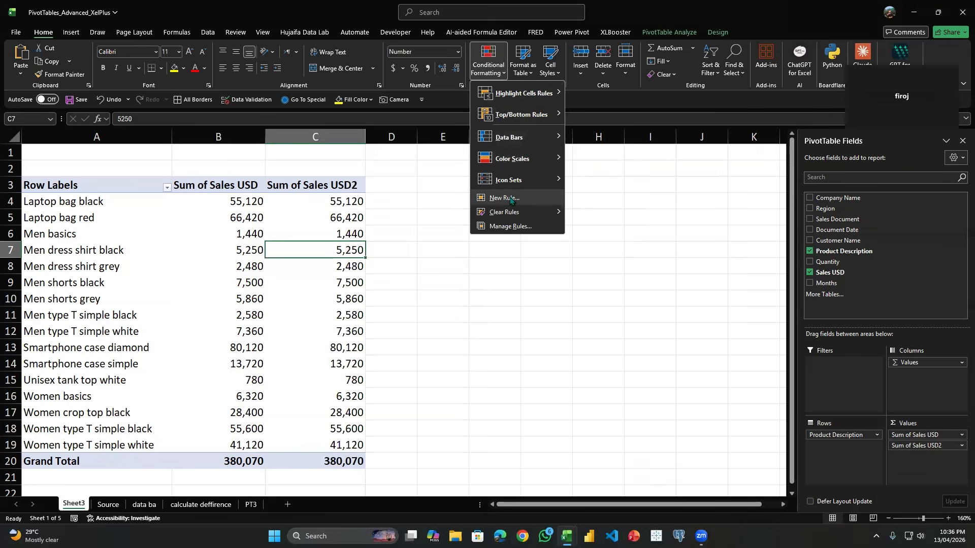
left_click(150, 254)
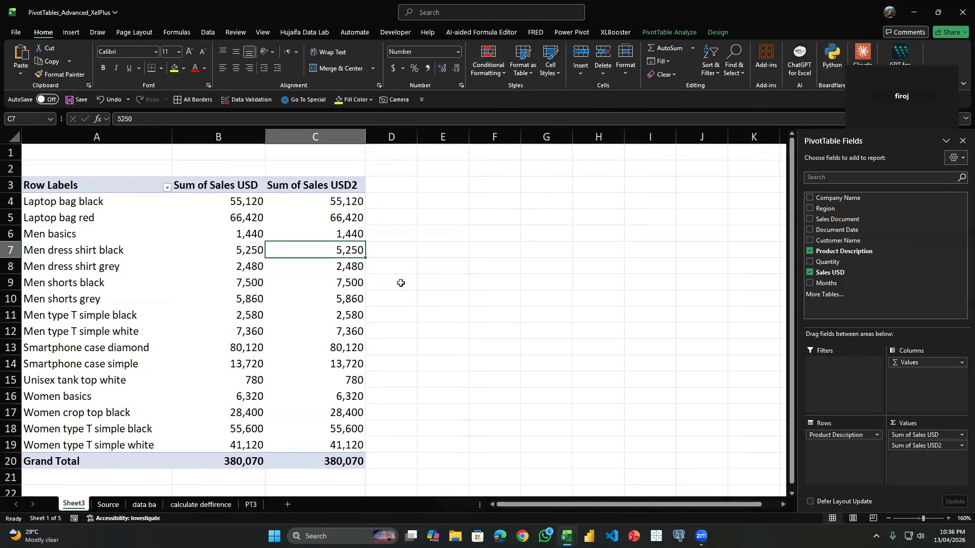
Step: Start a new conditional formatting rule from cell C9 and apply it to all cells showing "Sum of Sales USD2" values
left_click(345, 282)
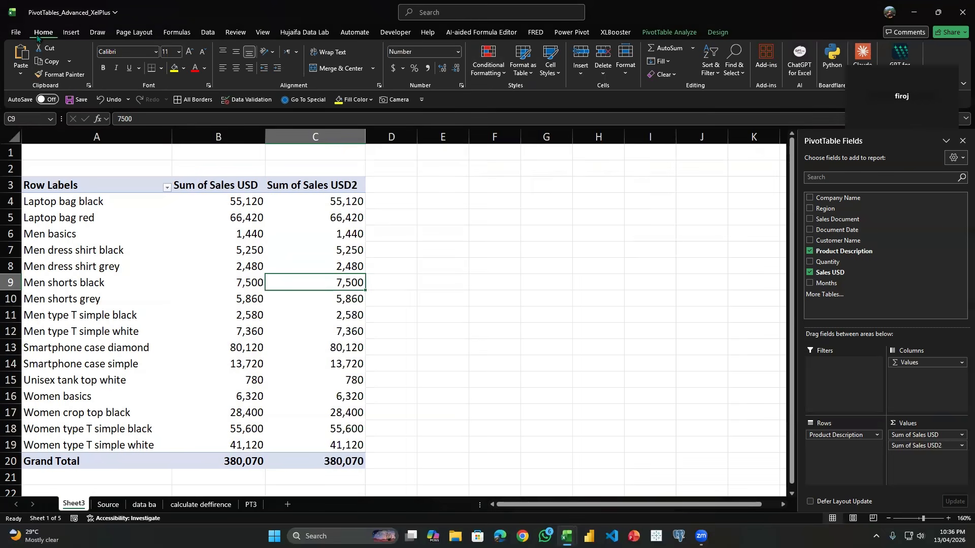
left_click(488, 63)
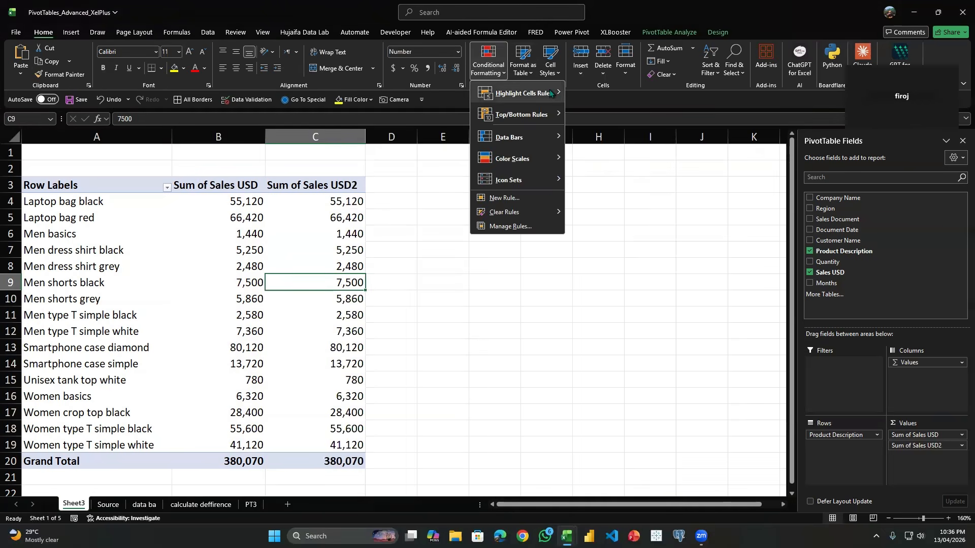
left_click(537, 198)
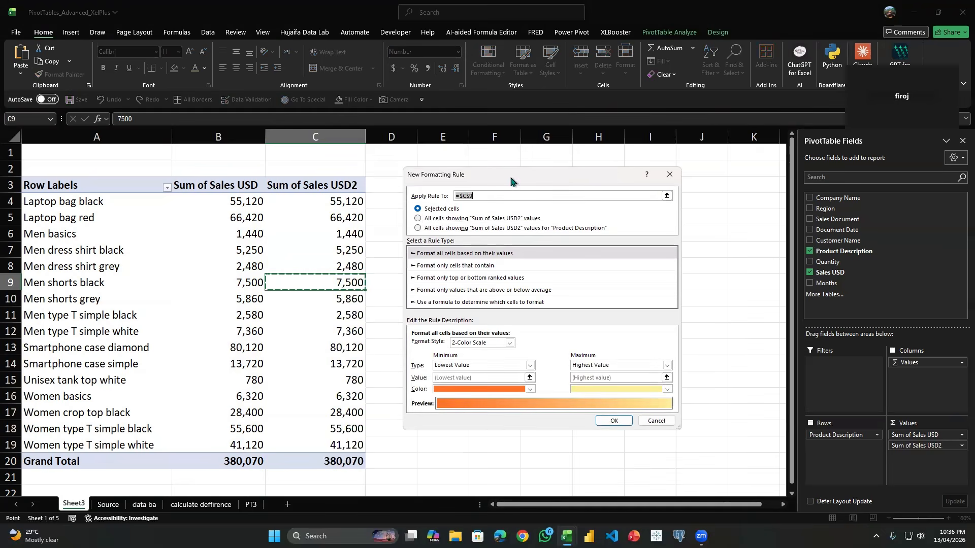
left_click_drag(514, 178, 545, 107)
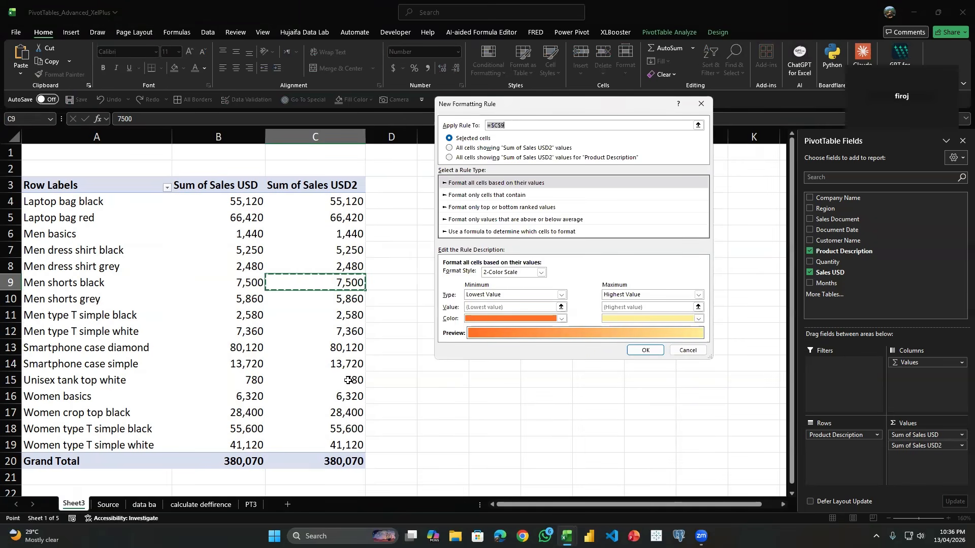
left_click(460, 149)
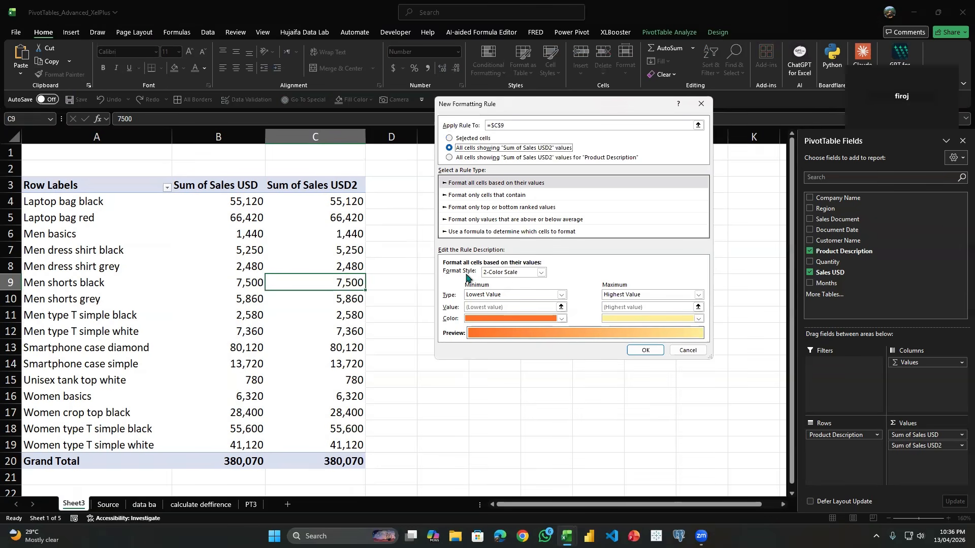
Step: Set the new formatting rule's style to Data Bar and show only the bars without values
left_click(498, 273)
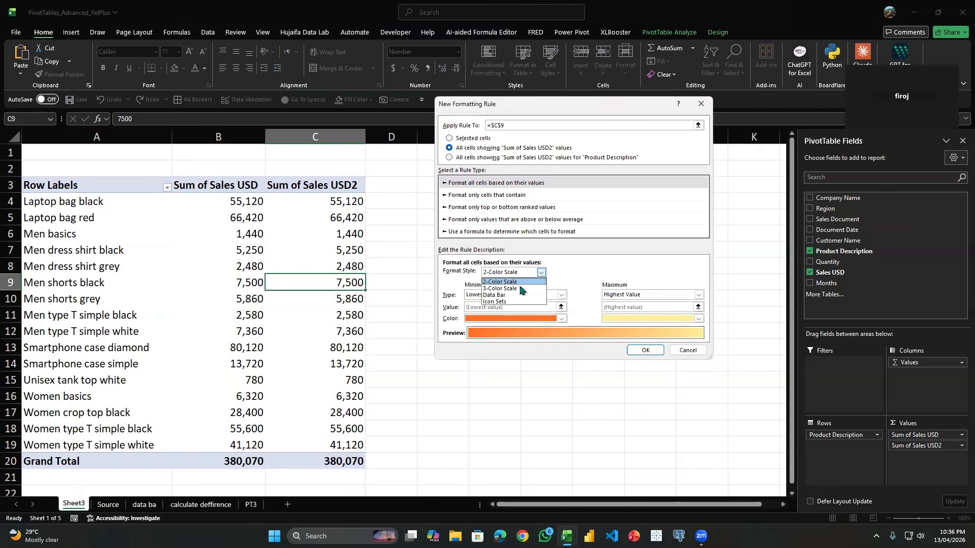
left_click(520, 296)
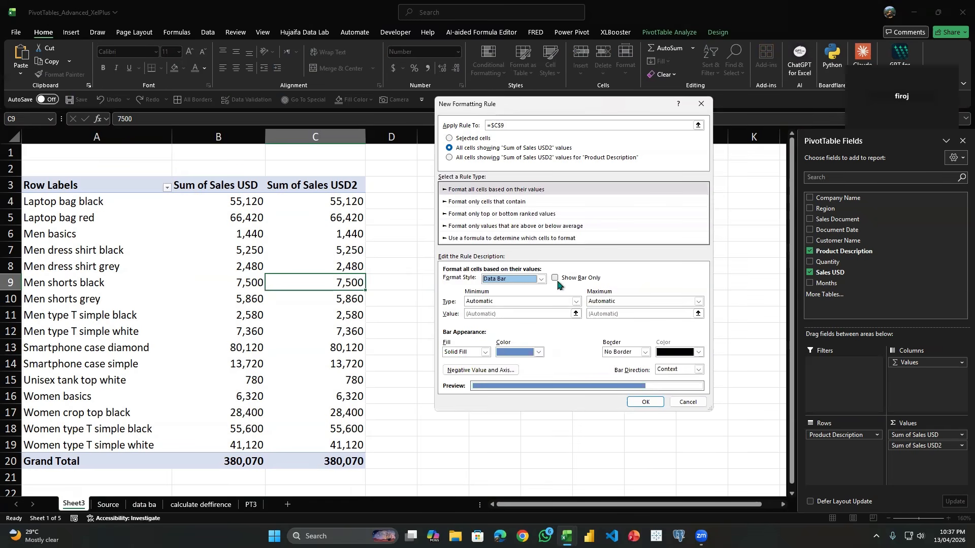
left_click(556, 280)
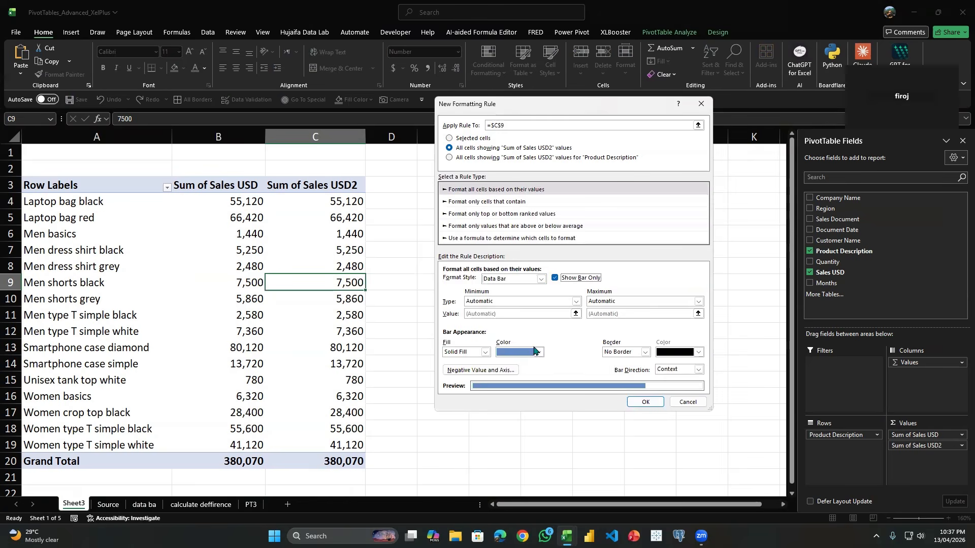
Step: Colour the data bars dark orange and apply the rule to the Sum of Sales USD2 column
left_click(518, 353)
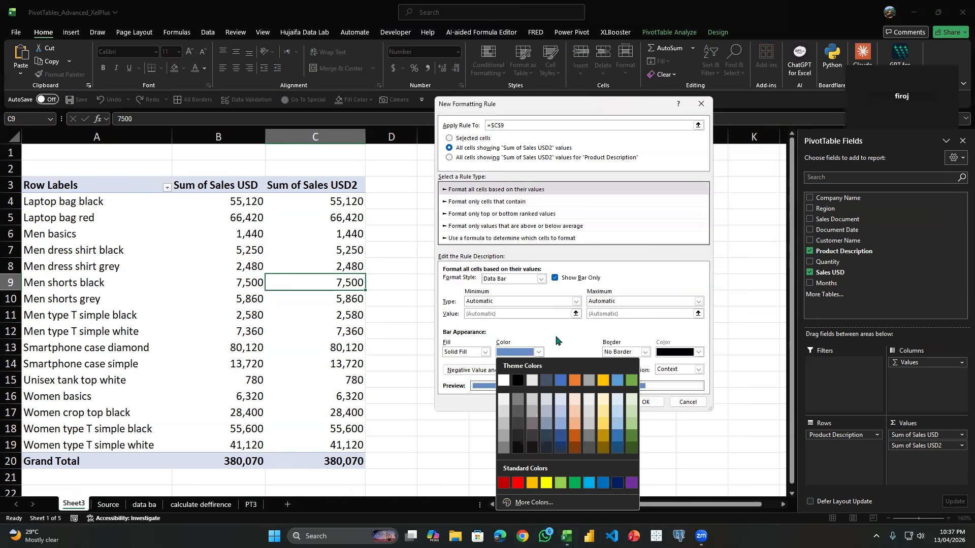
left_click(520, 353)
left_click(522, 354)
left_click(617, 381)
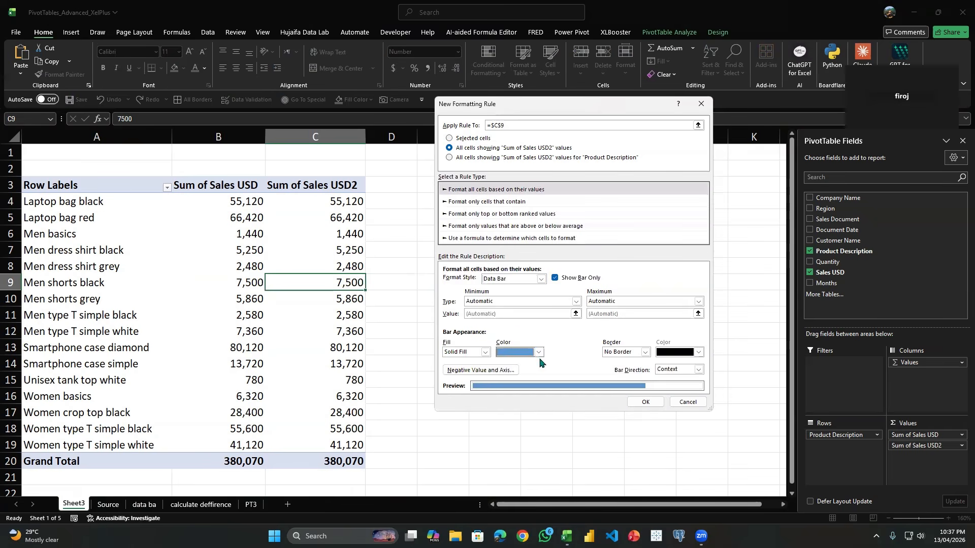
left_click(539, 352)
left_click(574, 437)
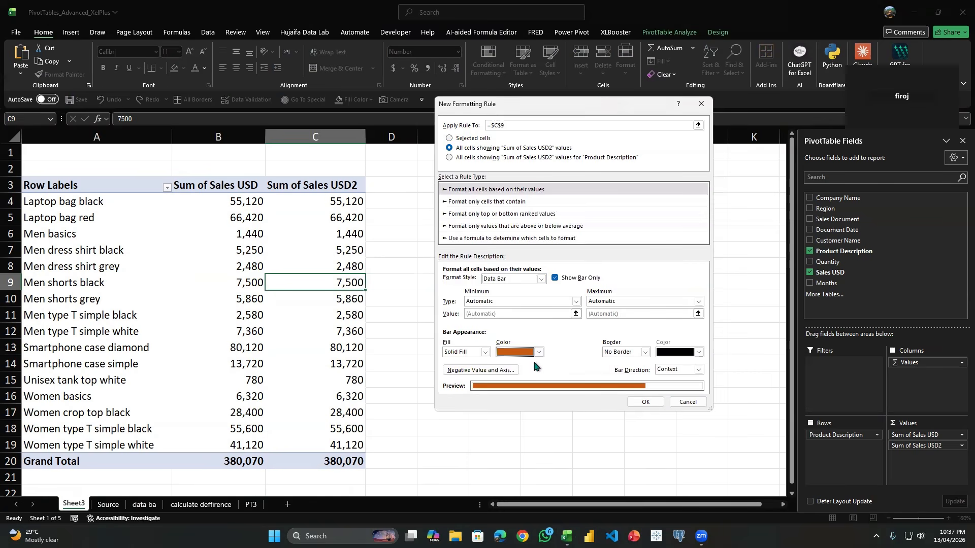
left_click(647, 402)
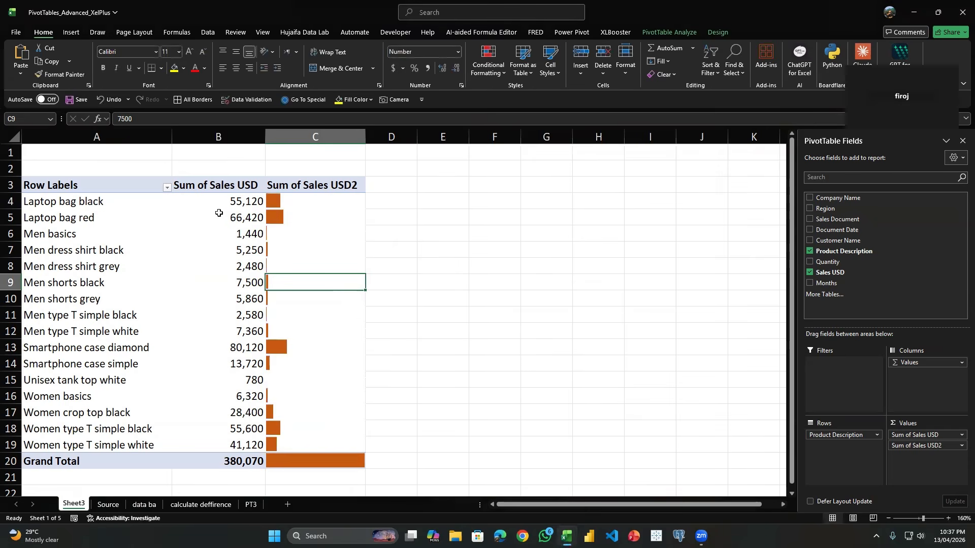
Step: Turn off the pivot table's grand totals for rows and columns
left_click(259, 449)
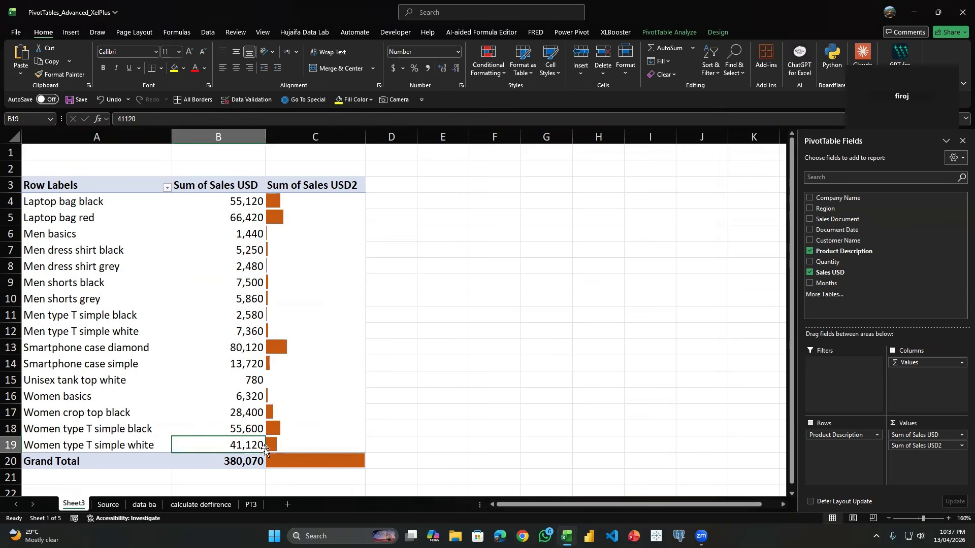
left_click(270, 449)
left_click(267, 461)
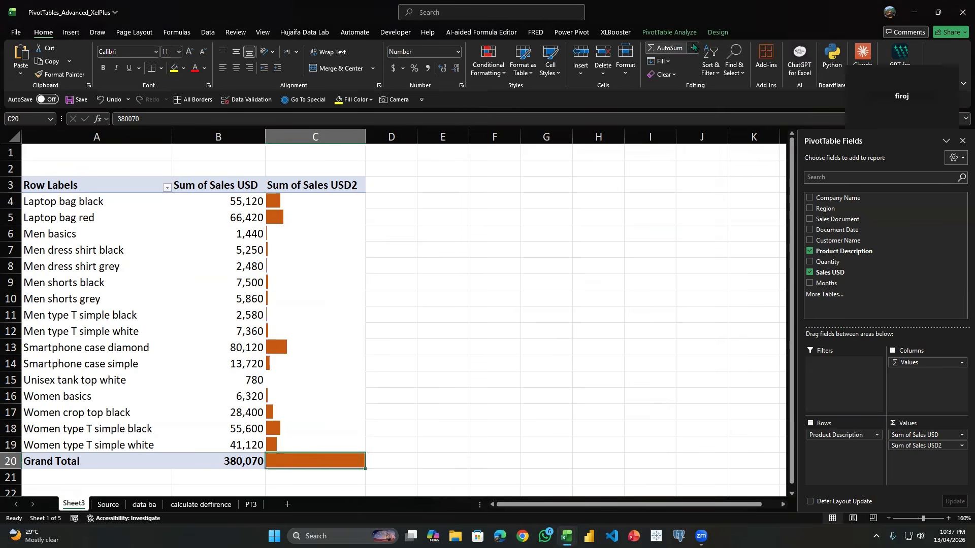
left_click(717, 32)
left_click(50, 64)
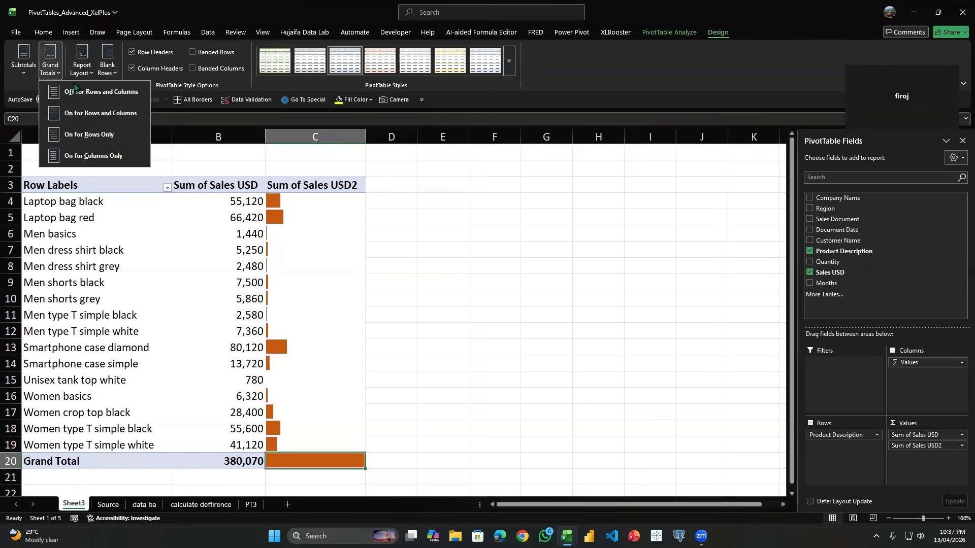
left_click(76, 91)
Step: Compare the data bar lengths with the Sum of Sales USD values across the products
left_click(236, 215)
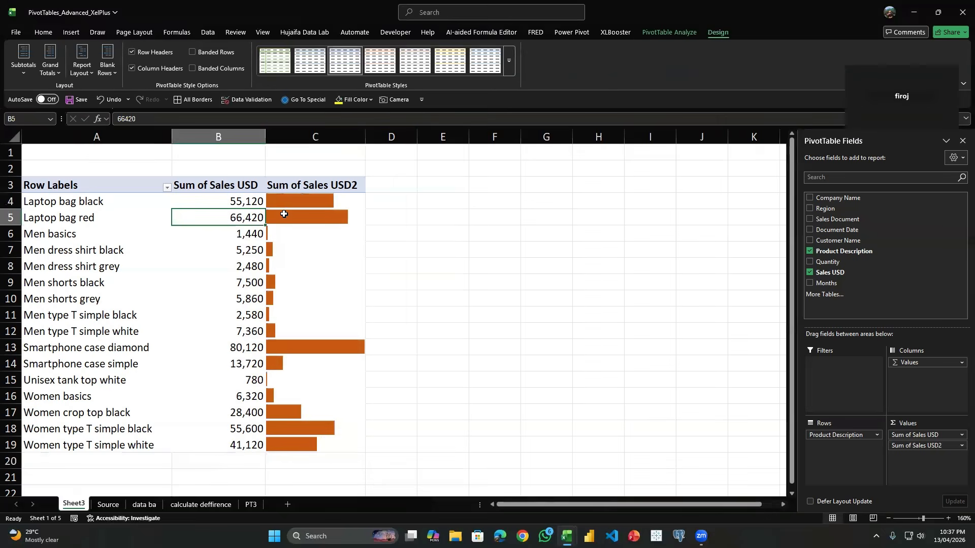
left_click(263, 203)
left_click(315, 252)
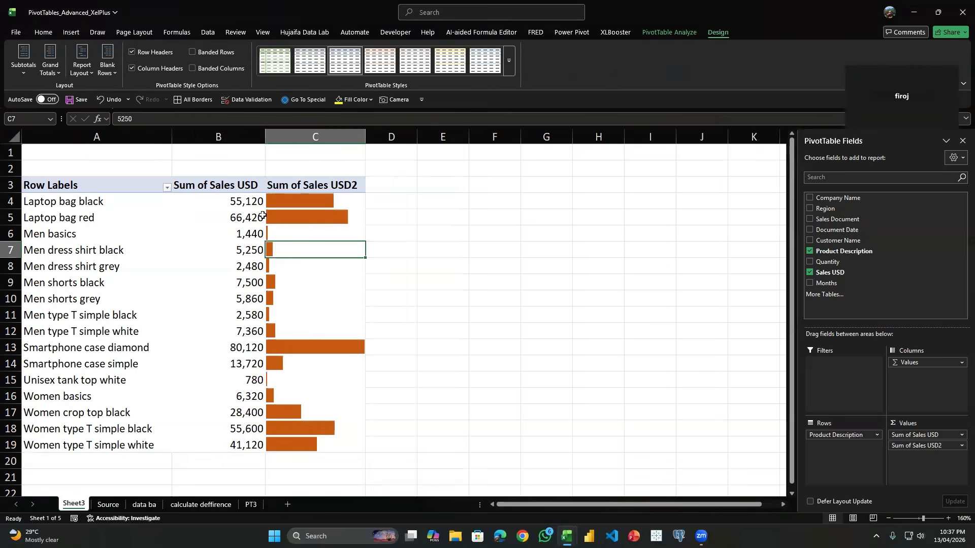
left_click(294, 343)
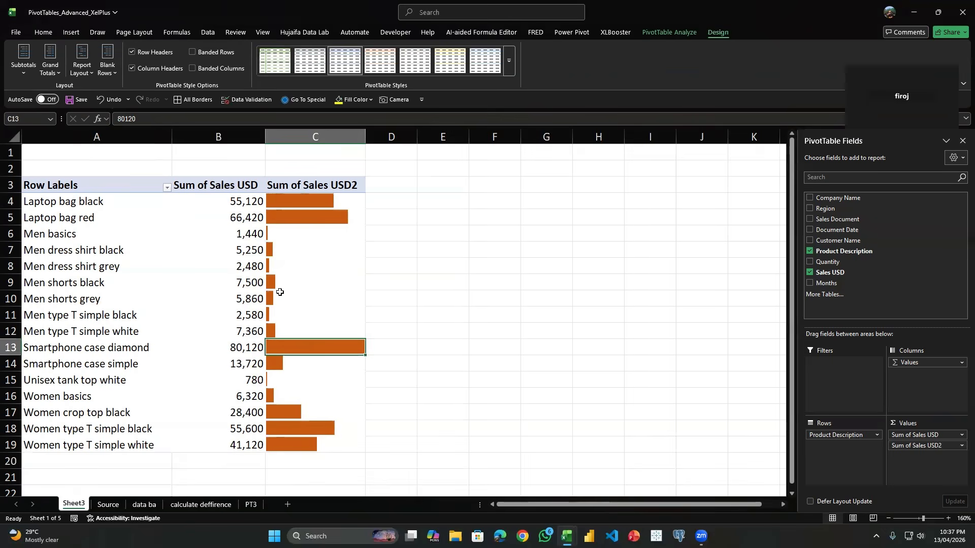
left_click(267, 230)
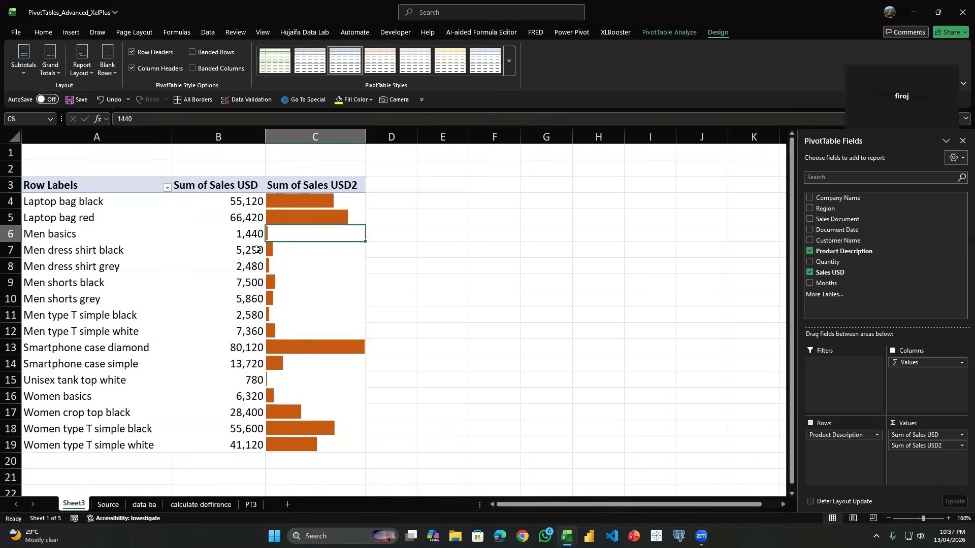
left_click(277, 385)
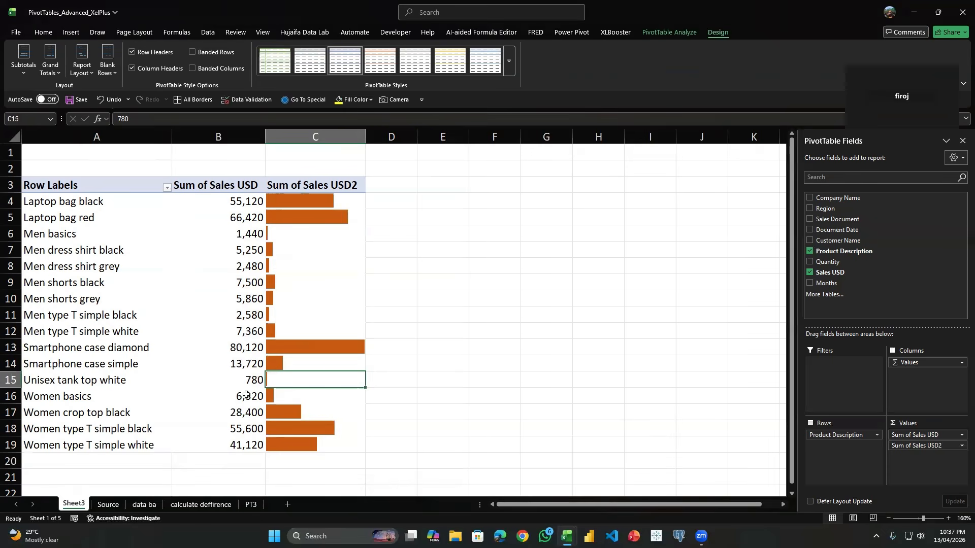
left_click(309, 292)
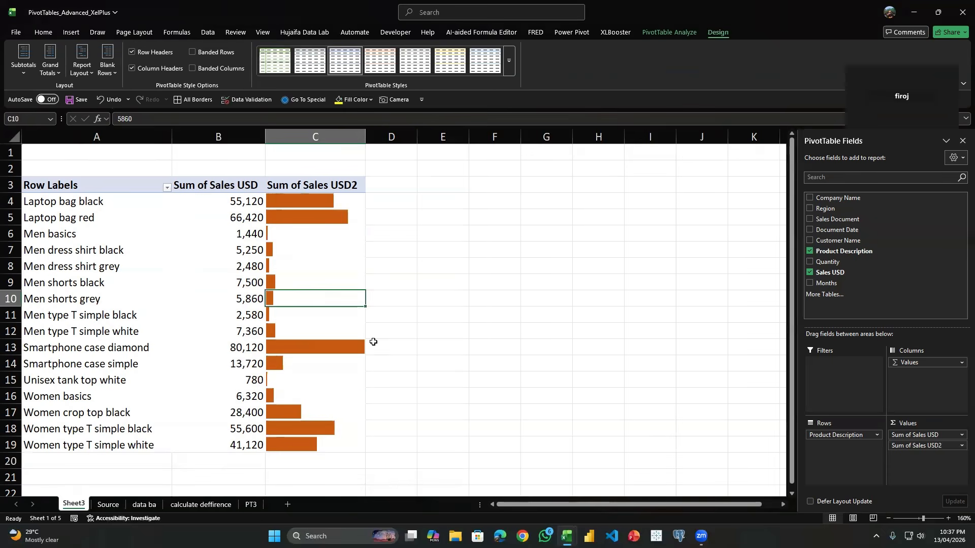
Step: Try to edit the value behind the Laptop bag red data bar in C5
left_click(304, 216)
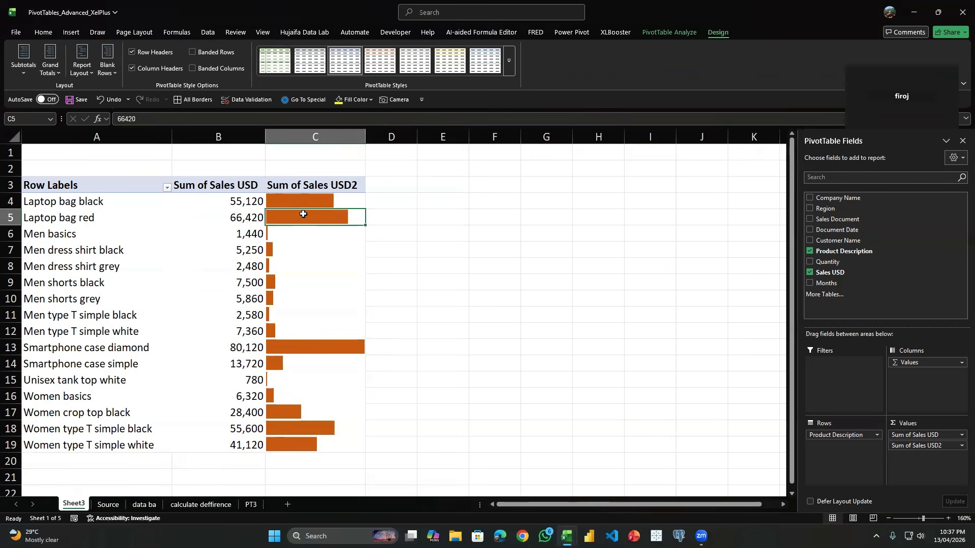
left_click(143, 123)
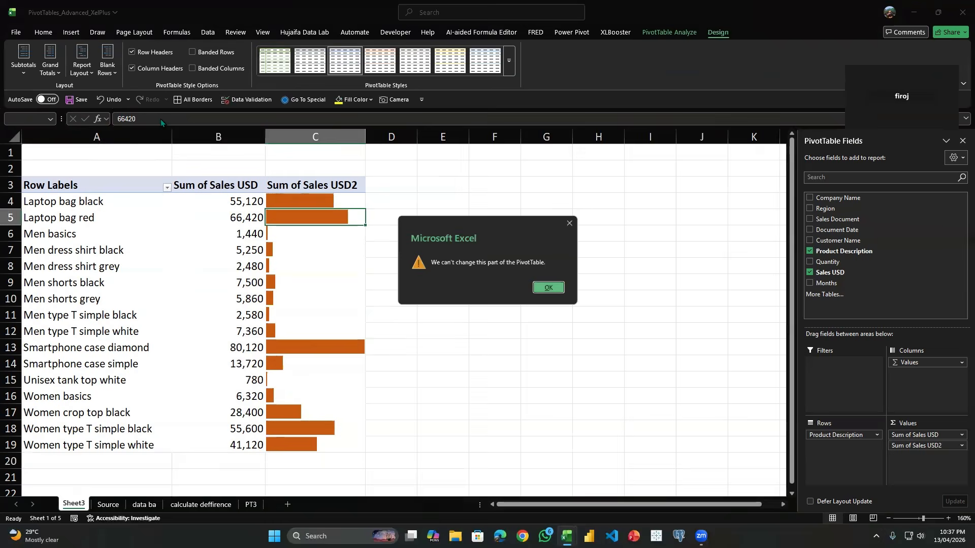
left_click(571, 223)
left_click(368, 248)
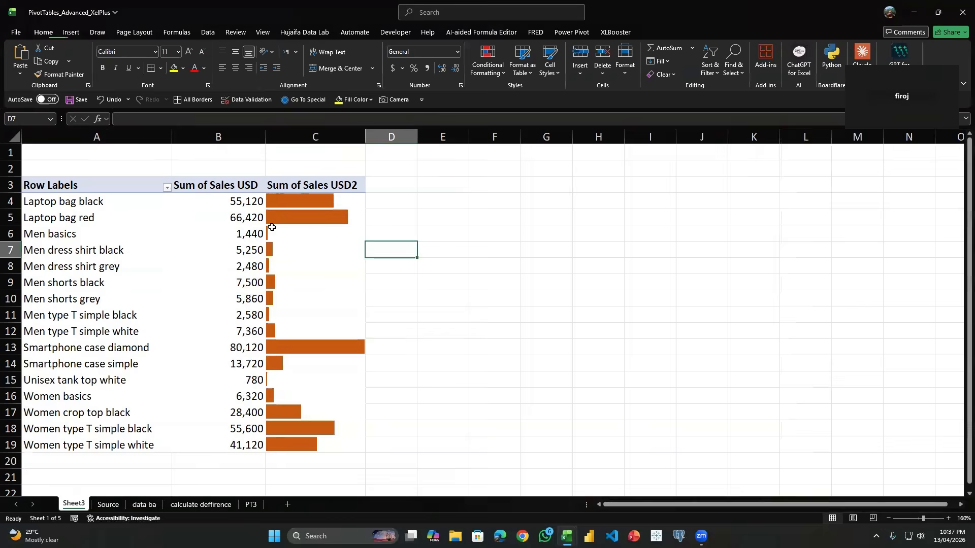
Step: Examine the data bar column alongside the product names and their Sum of Sales USD values
left_click(300, 246)
left_click_drag(325, 199, 344, 443)
left_click(465, 289)
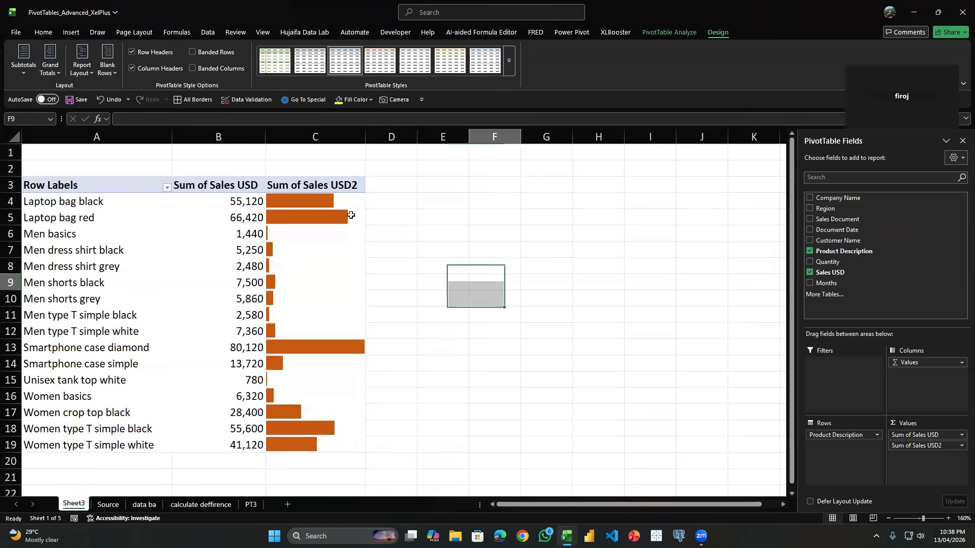
left_click_drag(238, 203, 232, 445)
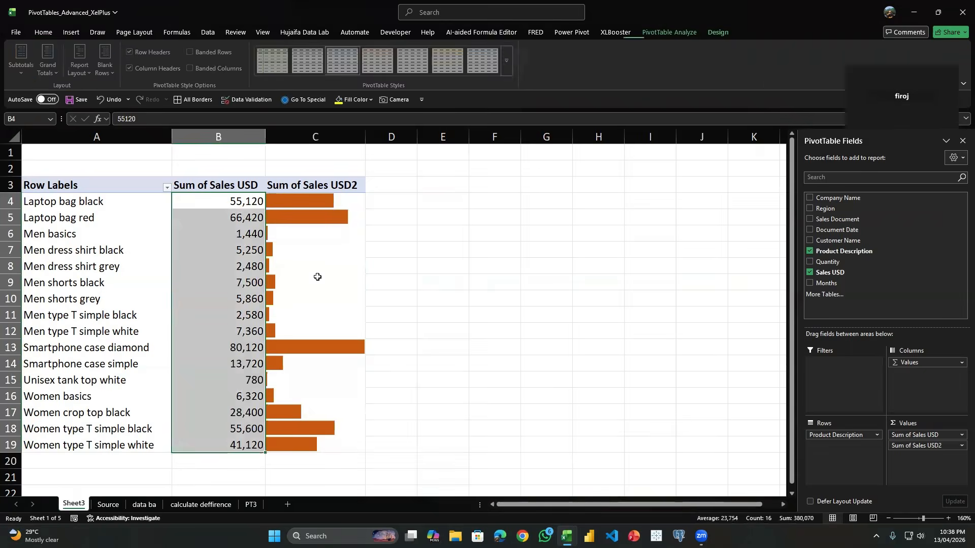
left_click(318, 279)
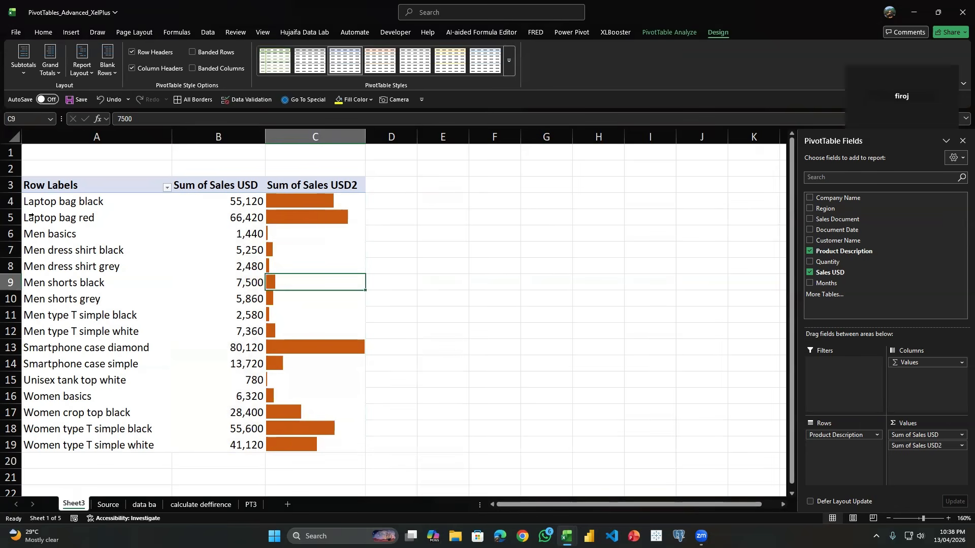
left_click_drag(58, 201, 229, 441)
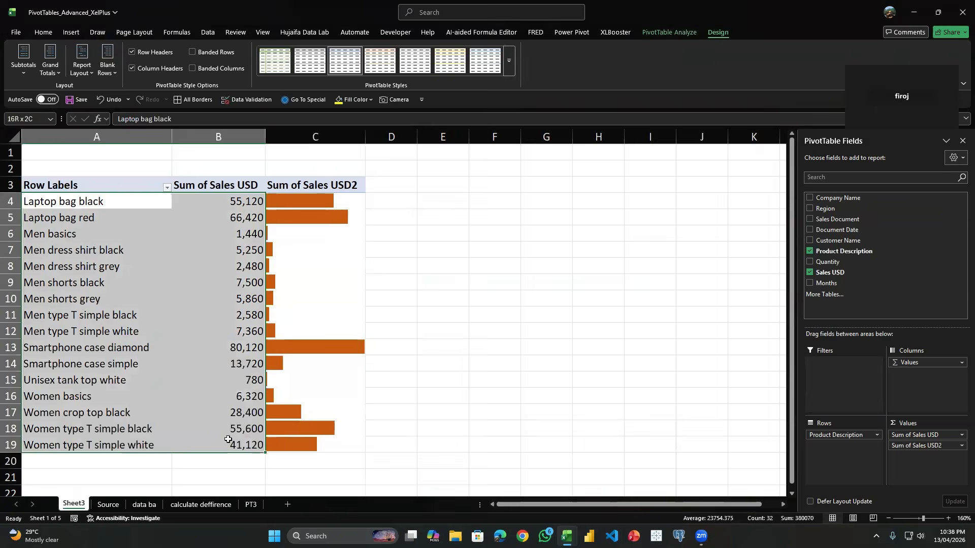
Step: Copy the entire pivot table and paste the duplicate below it starting at cell A23
left_click(177, 286)
key("ctrl+a")
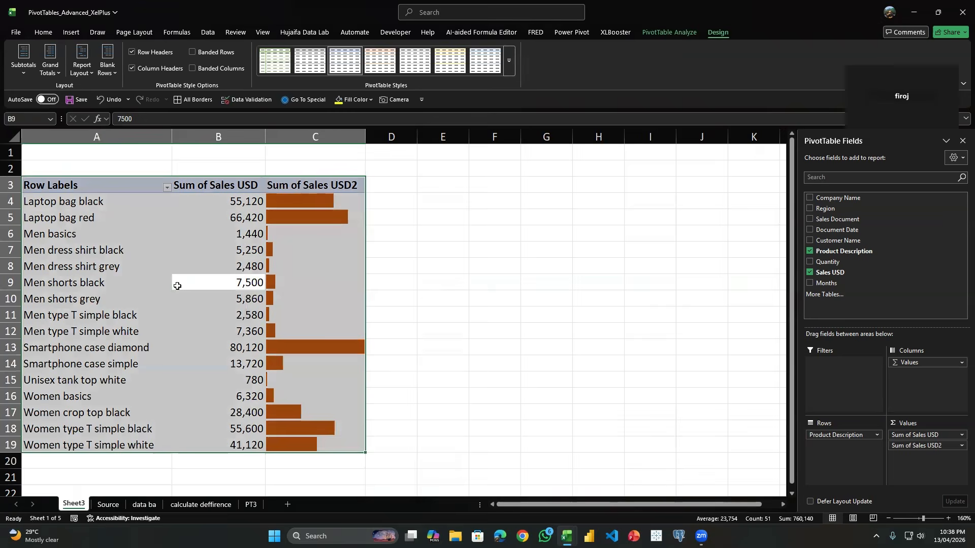
key("ctrl+c")
scroll(188, 302, "down", 3)
left_click(75, 341)
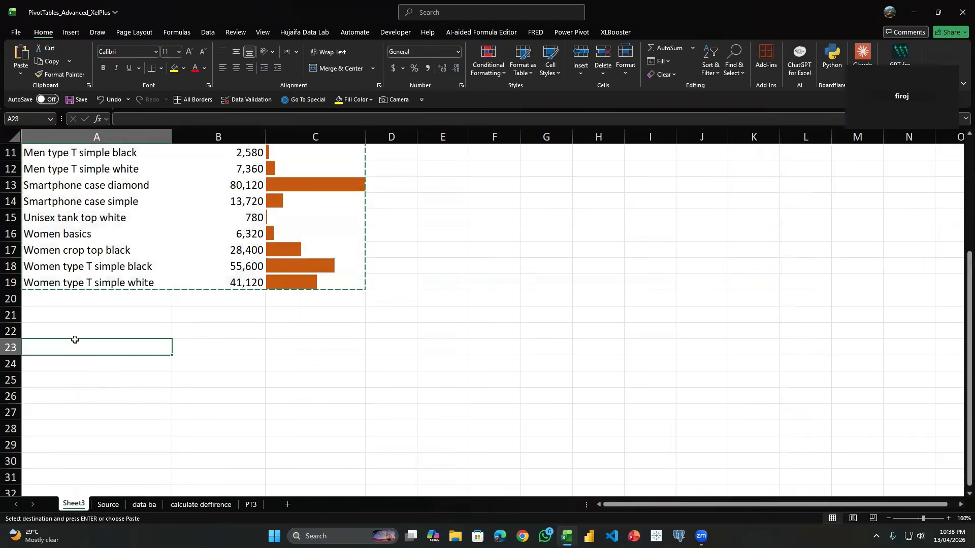
key("ctrl+v")
scroll(340, 364, "down", 3)
Step: Remove Sum of Sales USD2 from the values of the copied pivot table
left_click(345, 348)
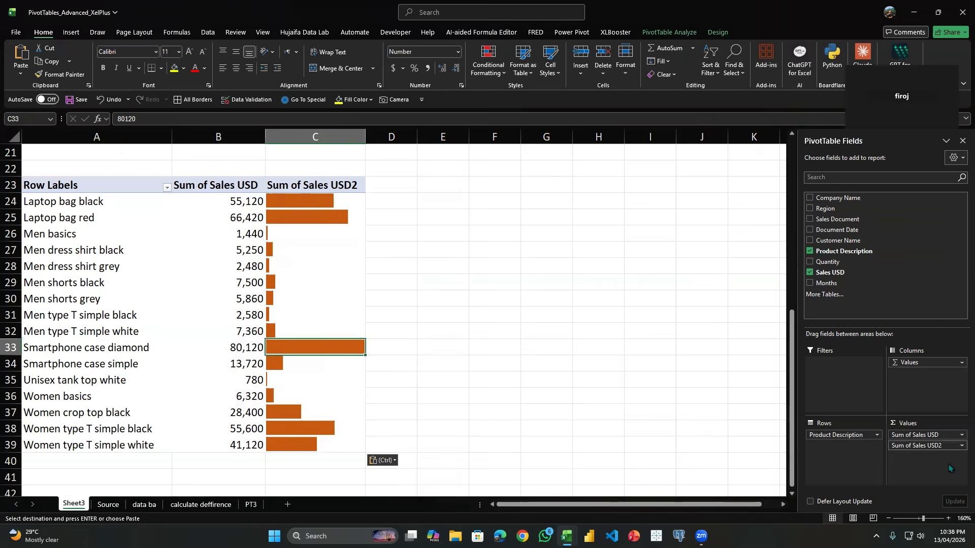
left_click_drag(917, 446, 659, 357)
left_click(229, 261)
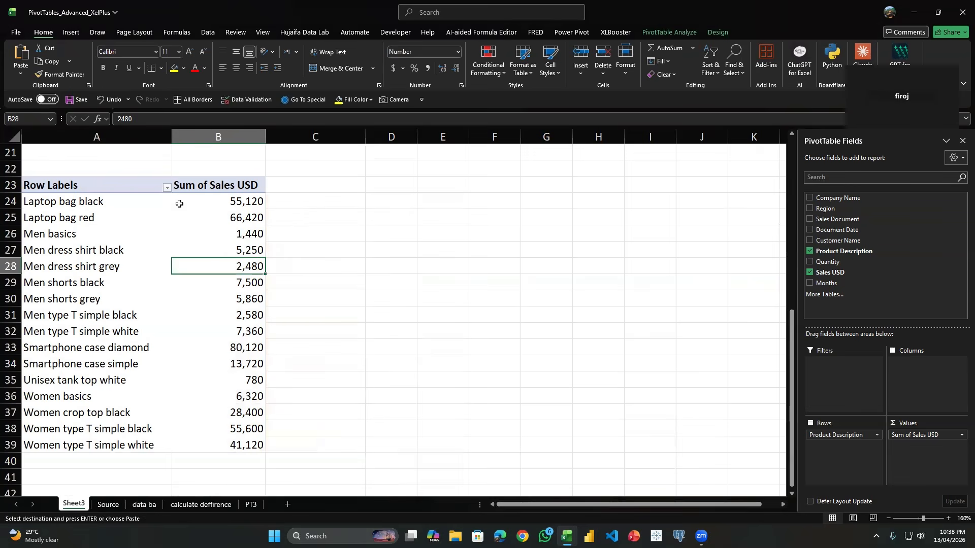
left_click(71, 32)
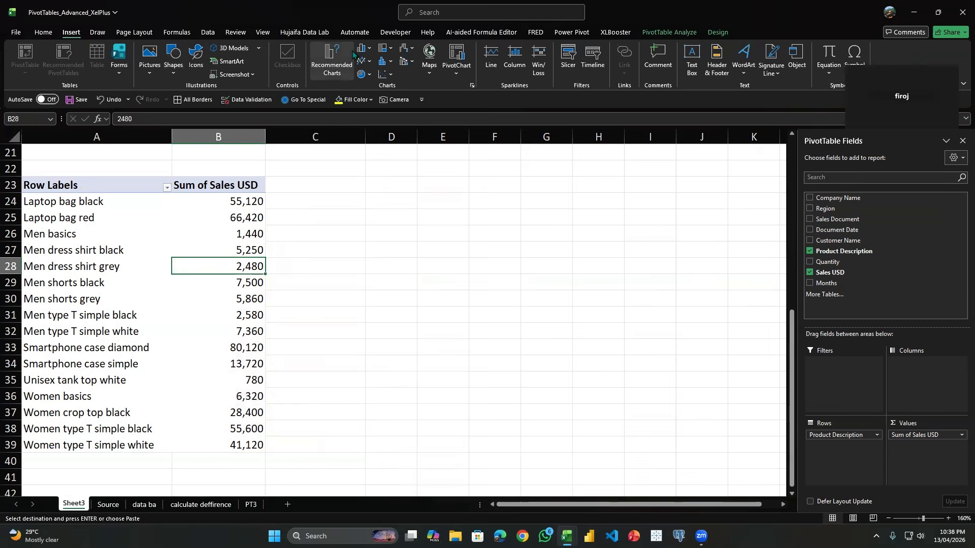
left_click(490, 60)
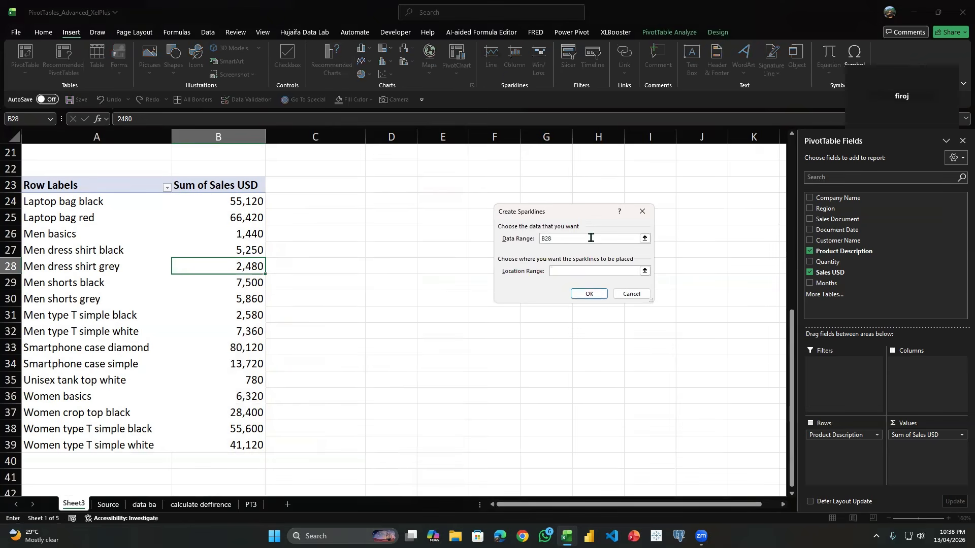
left_click(642, 212)
left_click(199, 239)
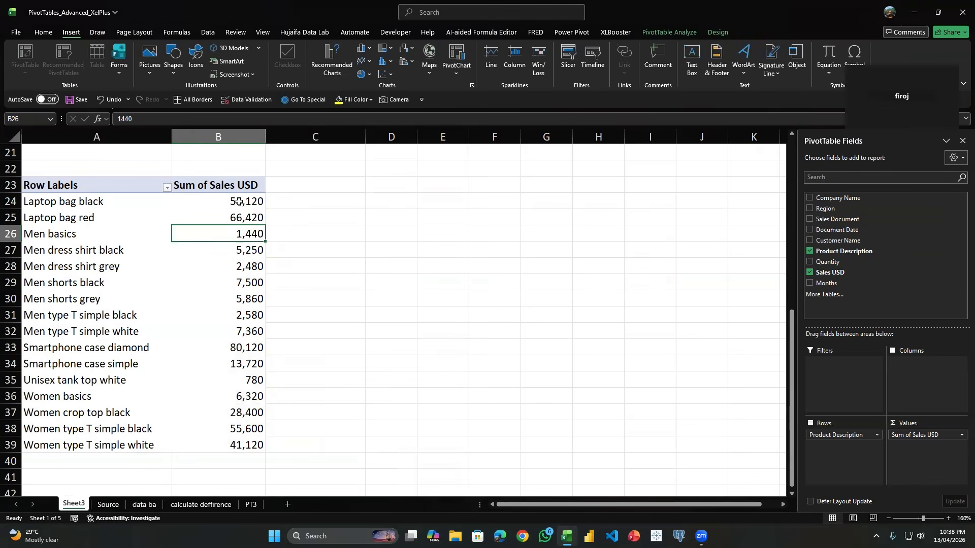
left_click_drag(239, 201, 300, 204)
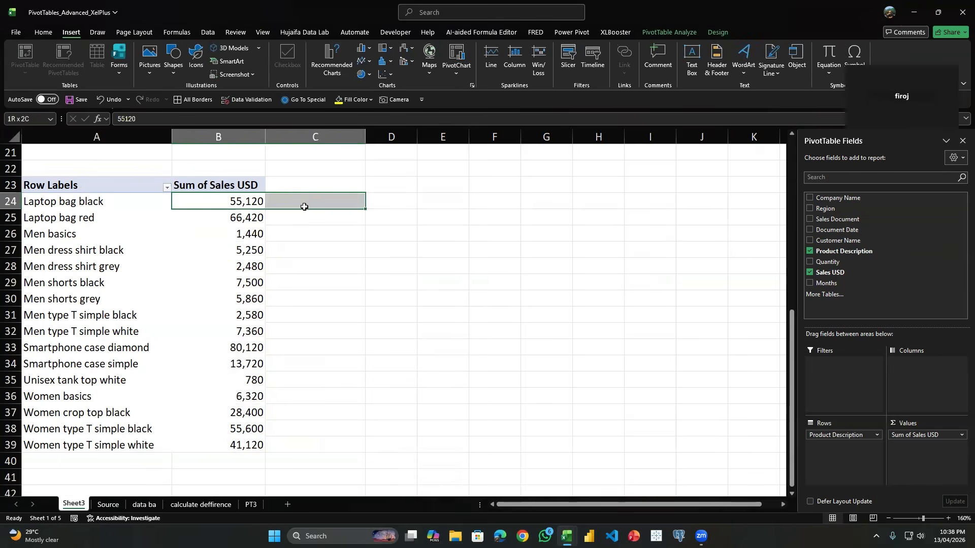
left_click(489, 69)
left_click(643, 212)
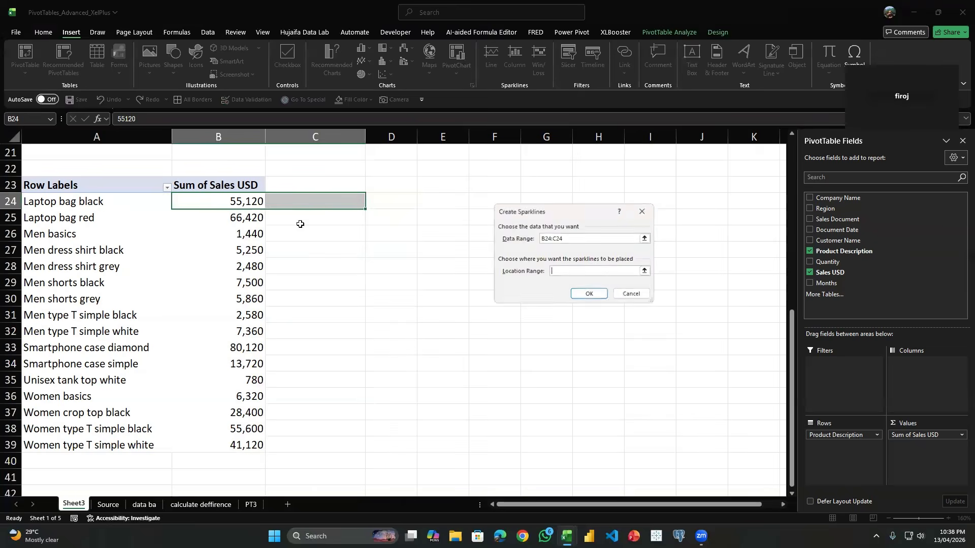
Step: Insert a line sparkline in C27 using the sales values in B24:B38 of the copied pivot table
left_click_drag(246, 204, 246, 445)
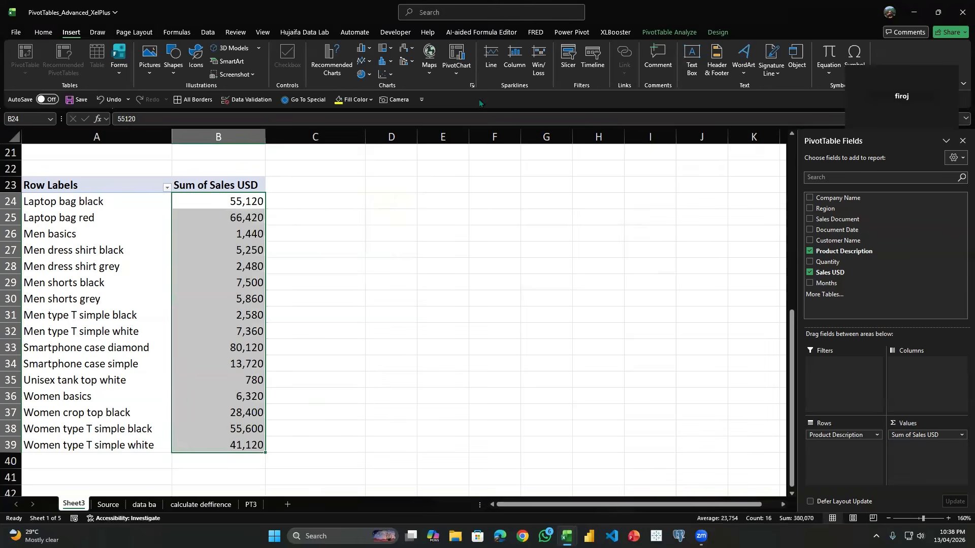
left_click_drag(256, 201, 260, 429)
left_click(490, 59)
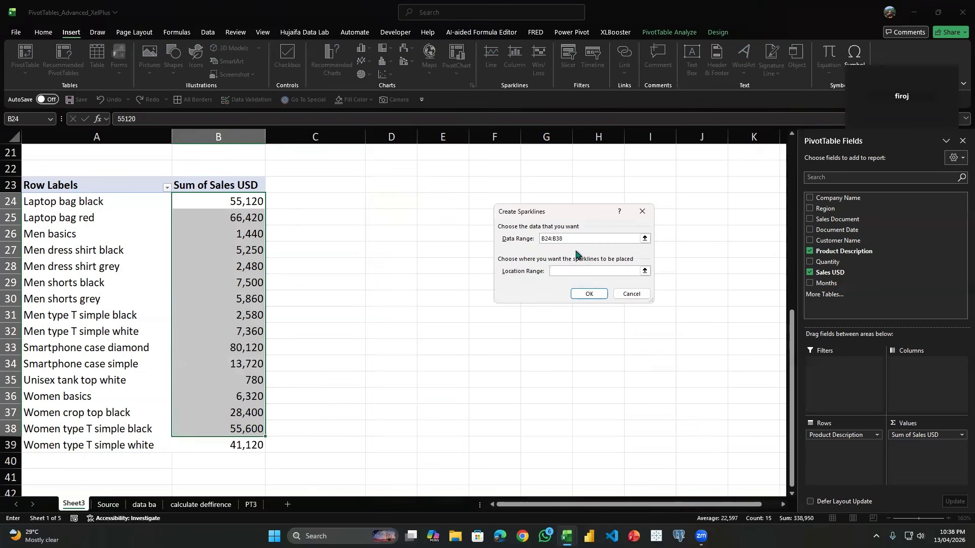
left_click(589, 294)
left_click(631, 282)
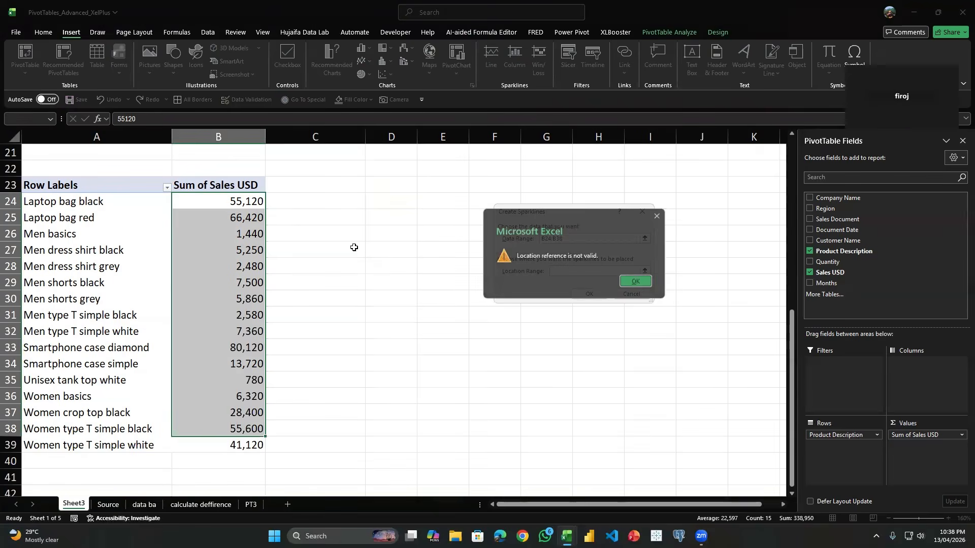
left_click(355, 248)
left_click(590, 294)
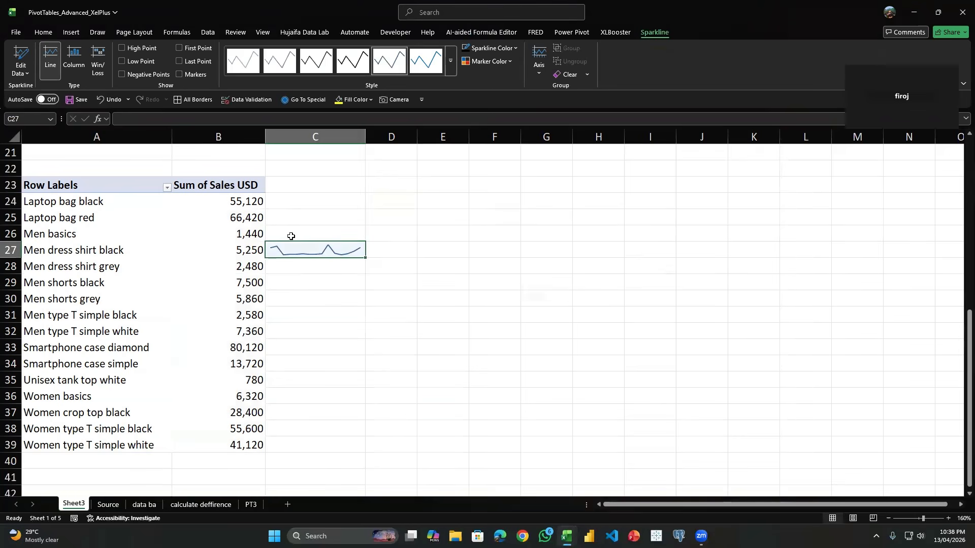
Step: Compare the sparkline in C27 with the sales values in B24:B39 and try to delete it
left_click_drag(244, 201, 262, 446)
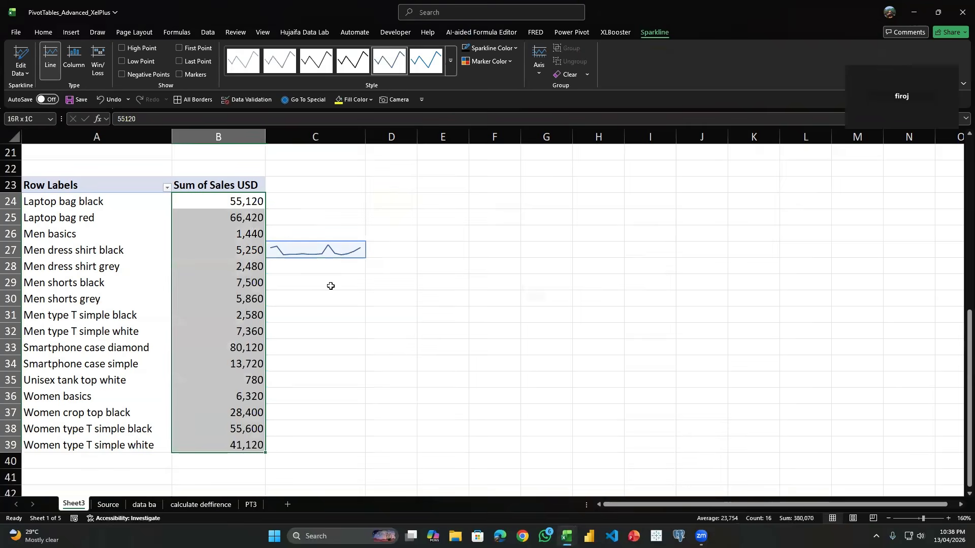
left_click(325, 250)
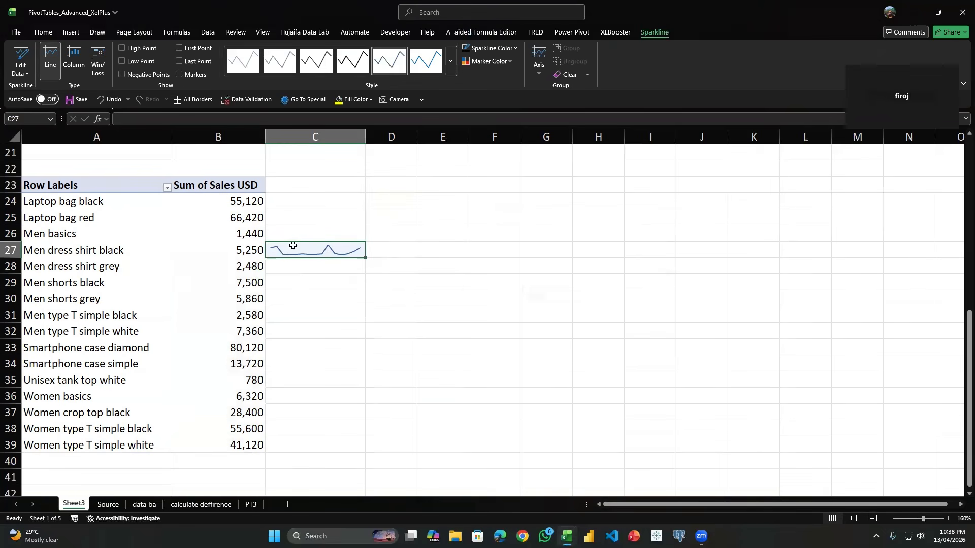
left_click_drag(204, 207, 457, 202)
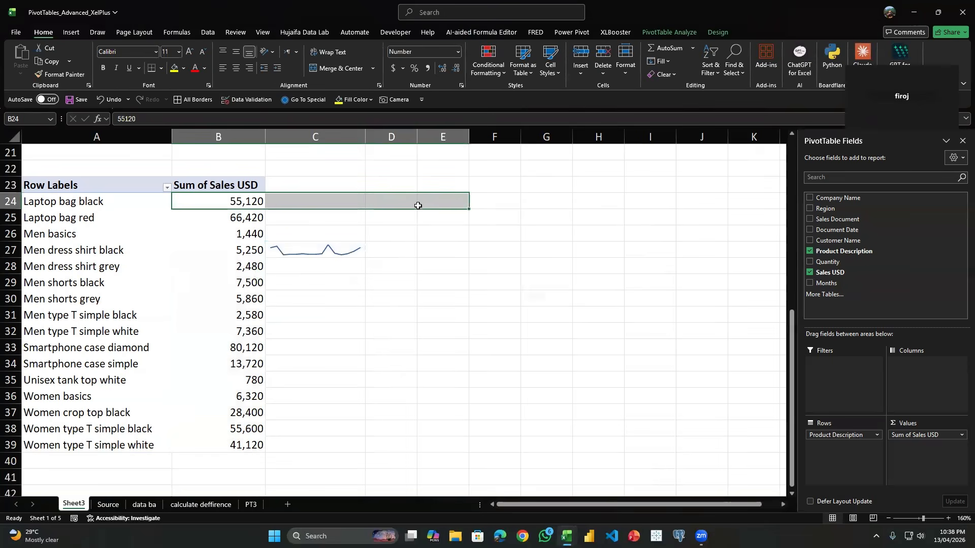
left_click(337, 247)
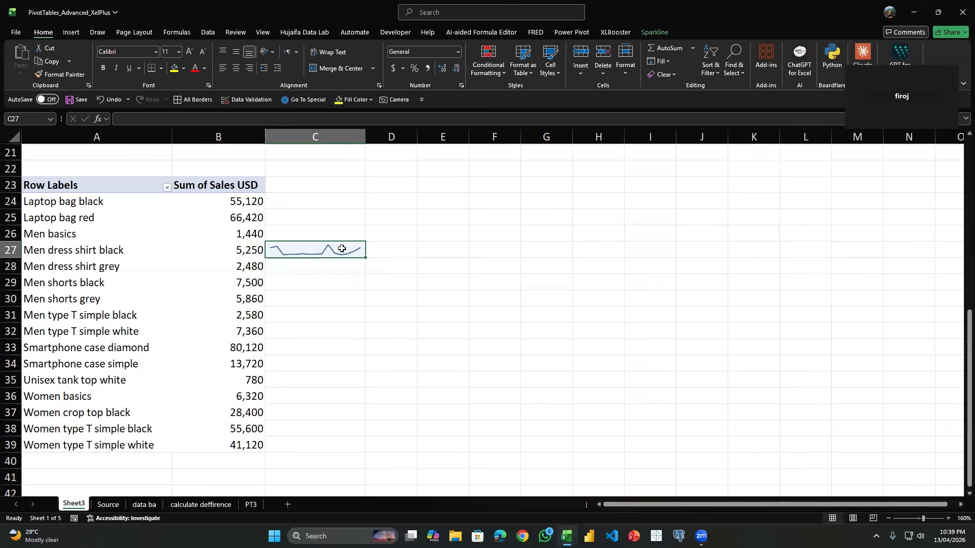
key("F12")
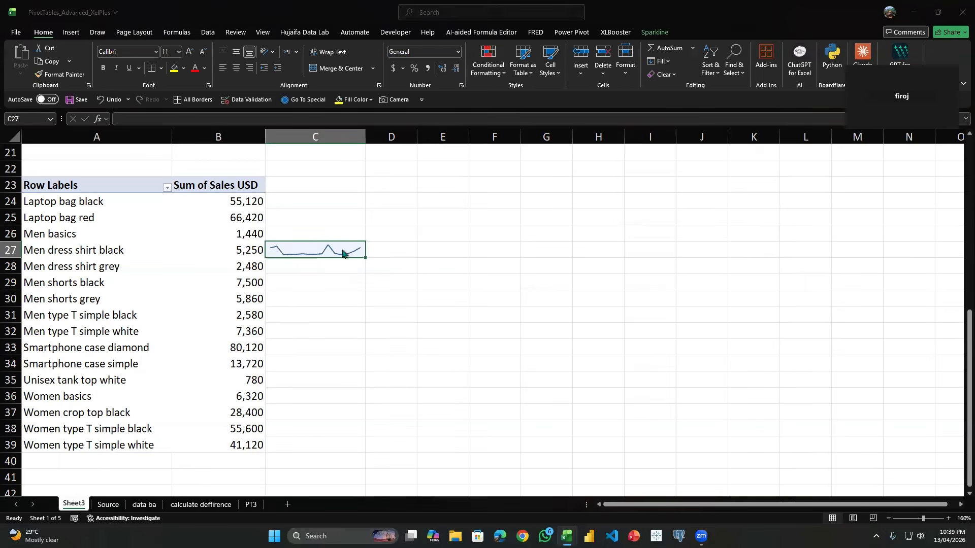
left_click(476, 8)
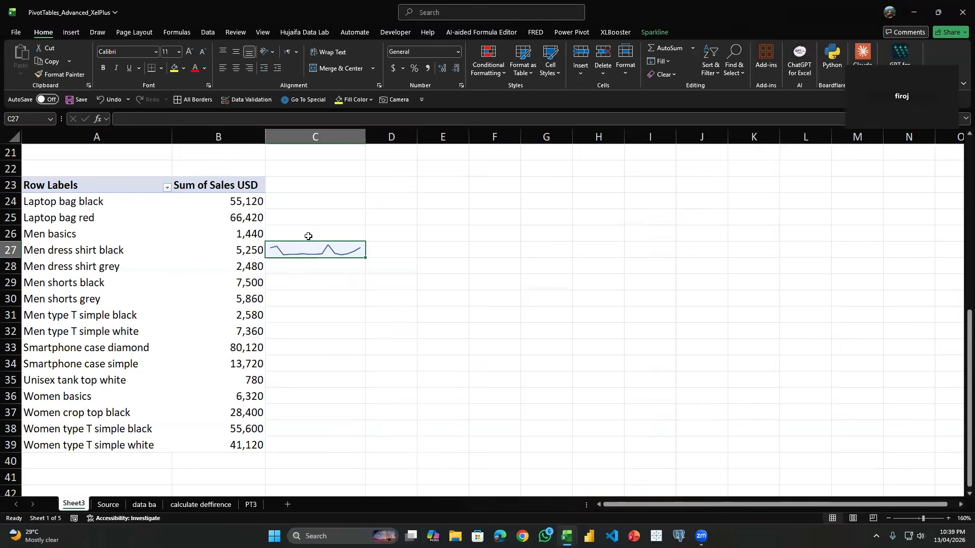
key("BackSpace")
Step: Try Region as the column field of the copied pivot table with the sparkline in C27, and undo it
left_click(218, 185)
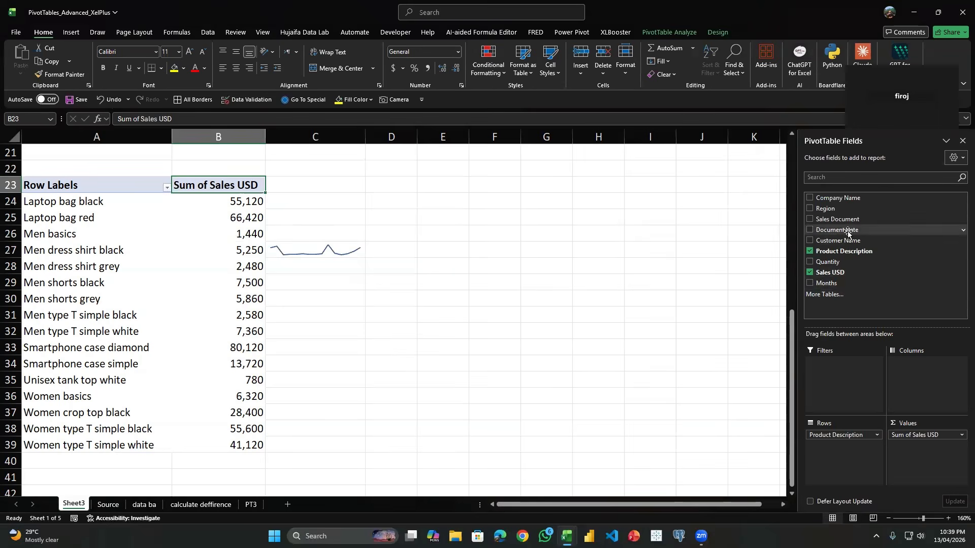
left_click_drag(821, 210, 902, 371)
left_click(285, 250)
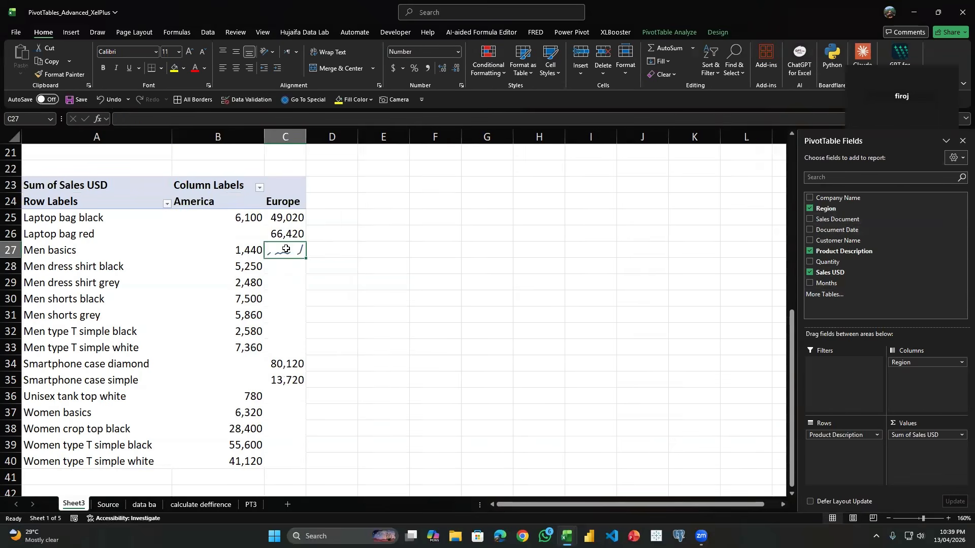
key("Delete")
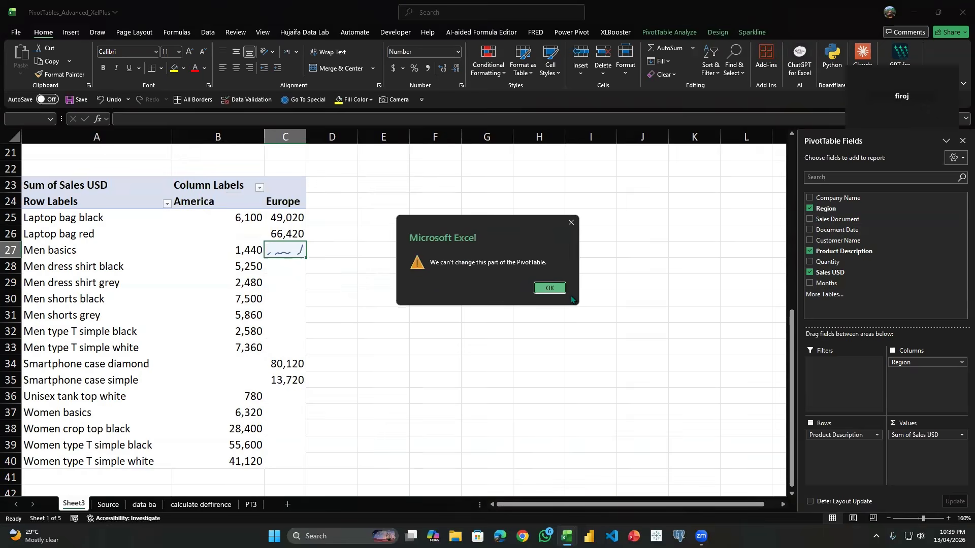
left_click(550, 288)
left_click(256, 279)
key("ctrl+z")
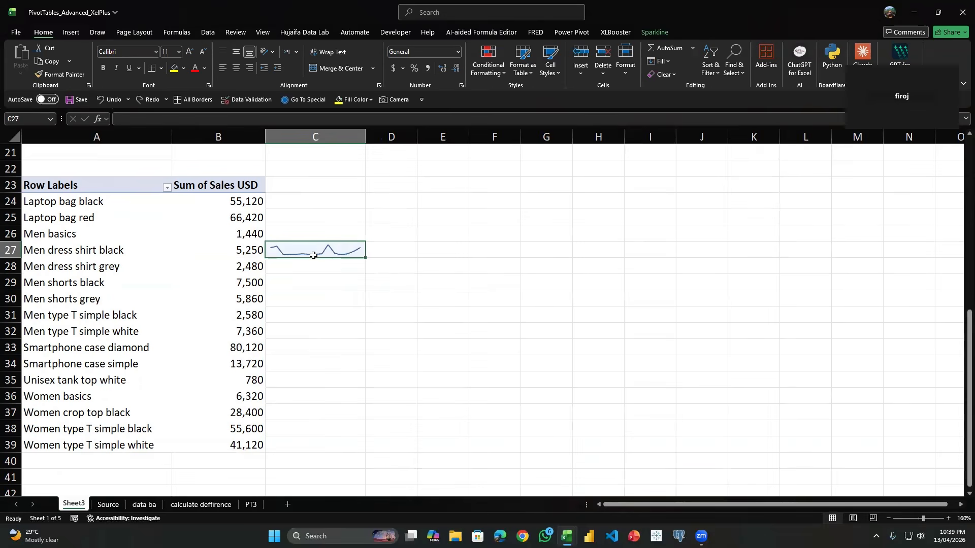
key("ctrl+a")
key("ctrl+c")
key("ctrl+t")
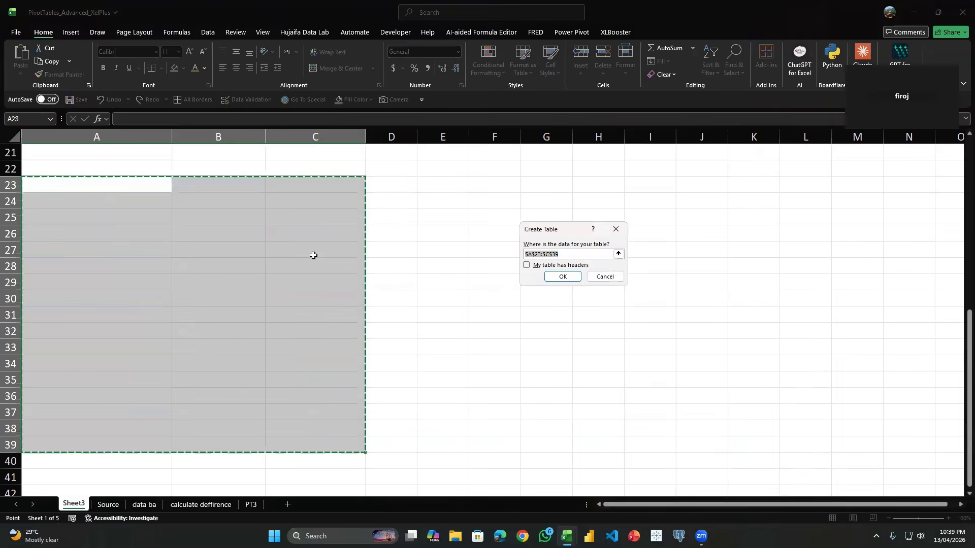
left_click(616, 227)
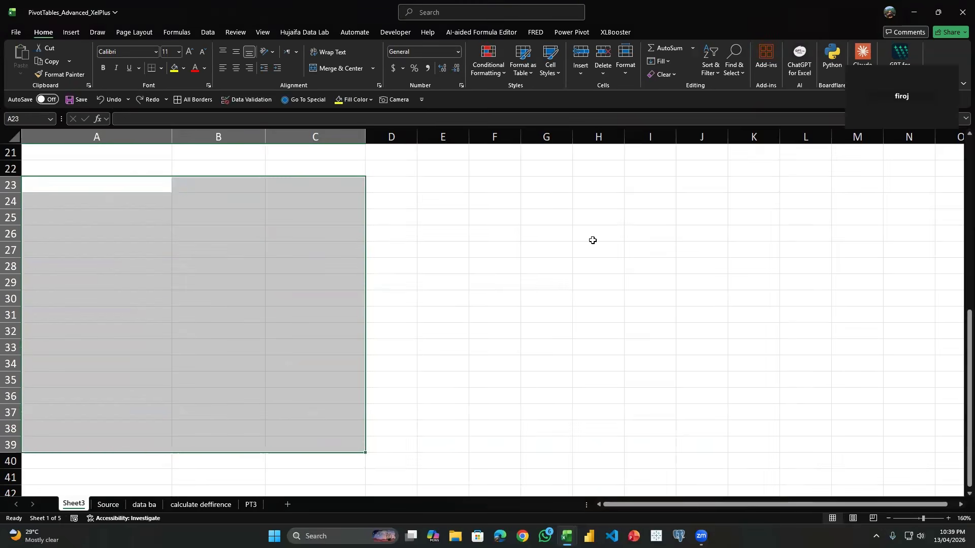
Step: Undo back to the copied pivot table without the sparkline in C27
key("ctrl+z")
key("ctrl+z")
Step: Add Customer Name to the columns of the copied pivot table and widen the empty column F beside it
left_click(188, 254)
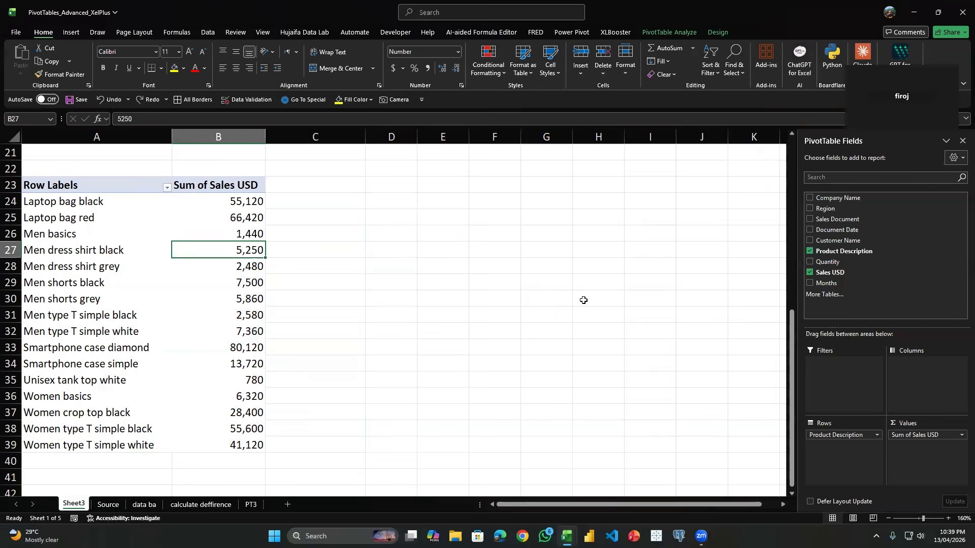
left_click_drag(828, 209, 660, 252)
left_click_drag(816, 224, 922, 364)
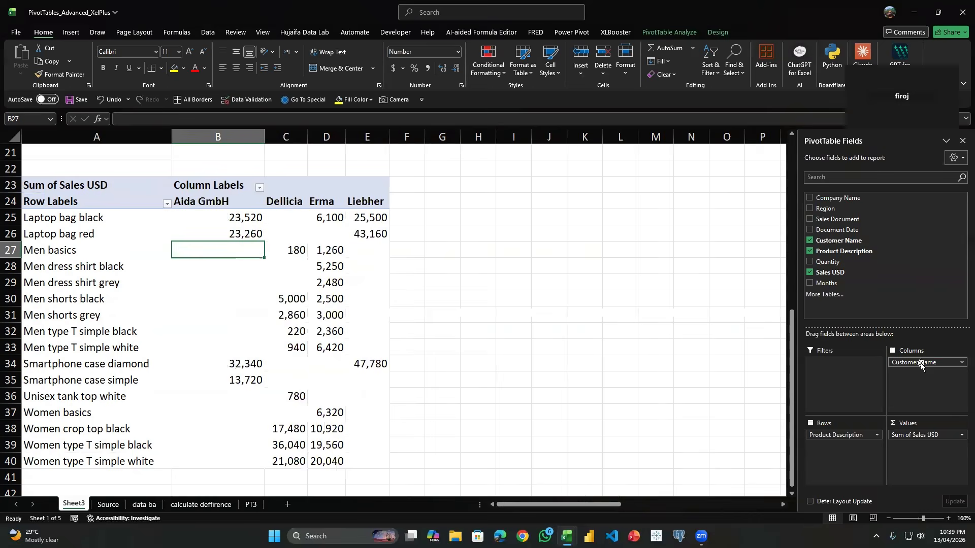
left_click_drag(260, 219, 406, 225)
left_click(423, 205)
left_click_drag(426, 138, 448, 138)
Step: Insert a line sparkline in F25 from the Laptop bag black values in B25:E25
left_click_drag(239, 218, 371, 215)
left_click(417, 218)
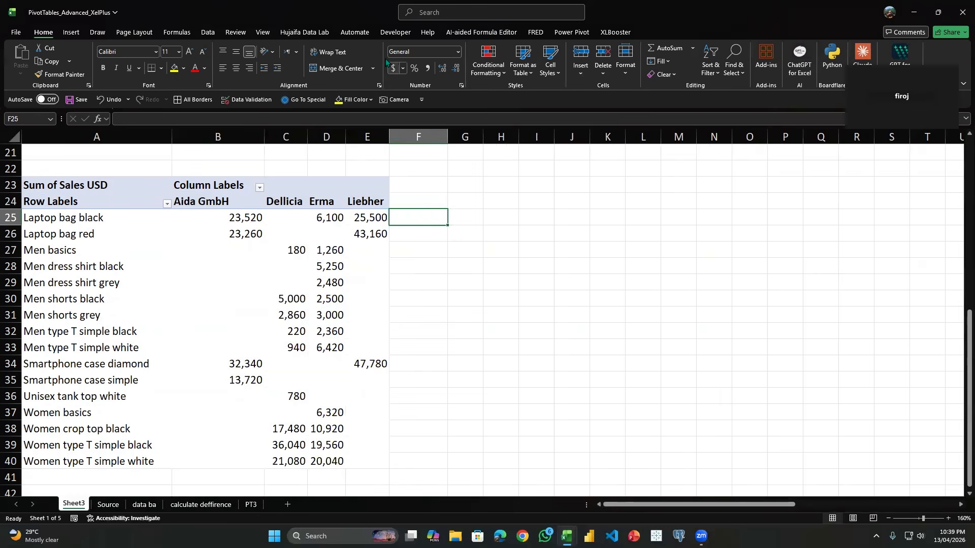
key("alt+n")
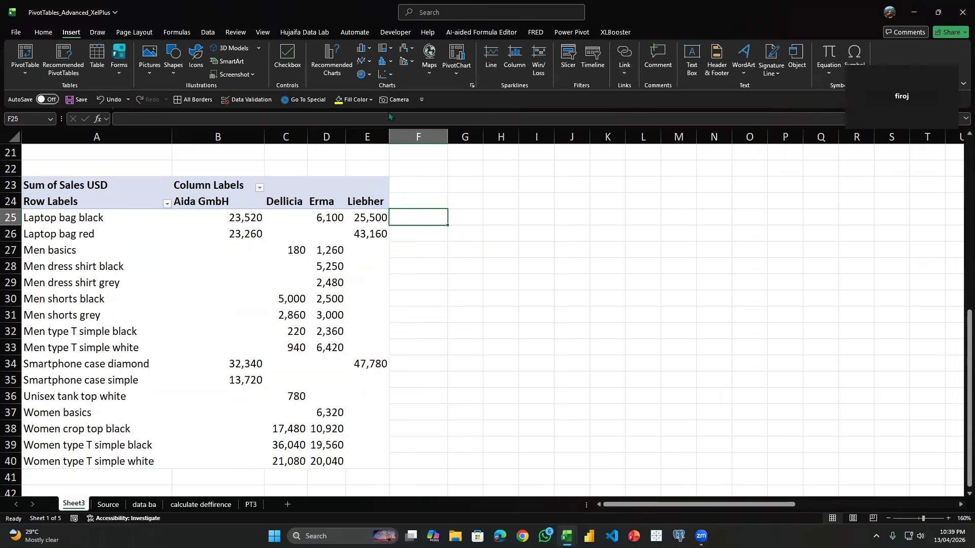
left_click(491, 57)
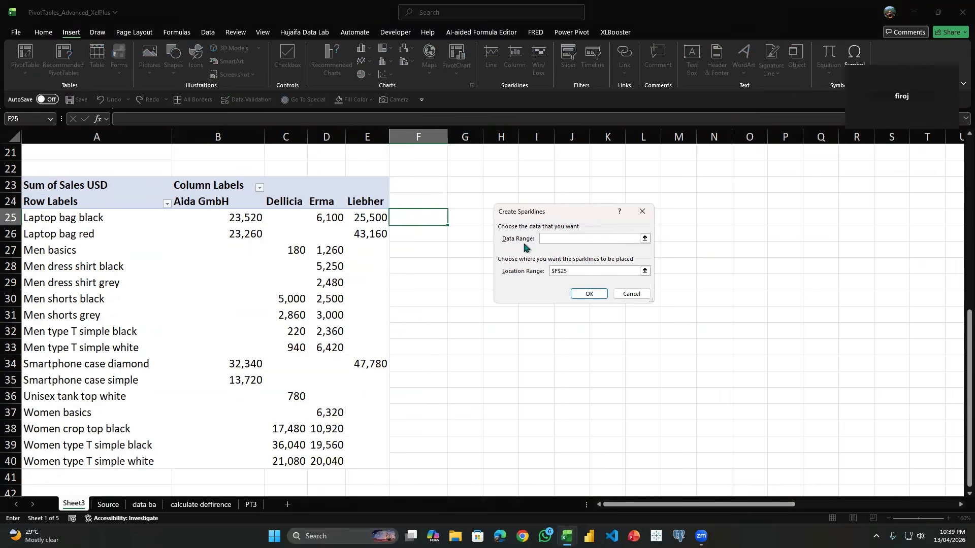
left_click_drag(226, 217, 371, 216)
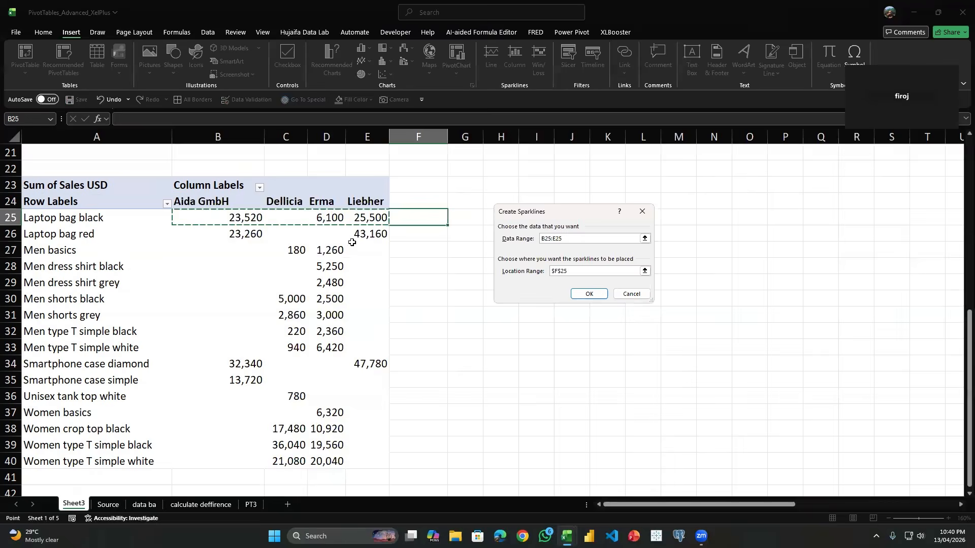
left_click(588, 294)
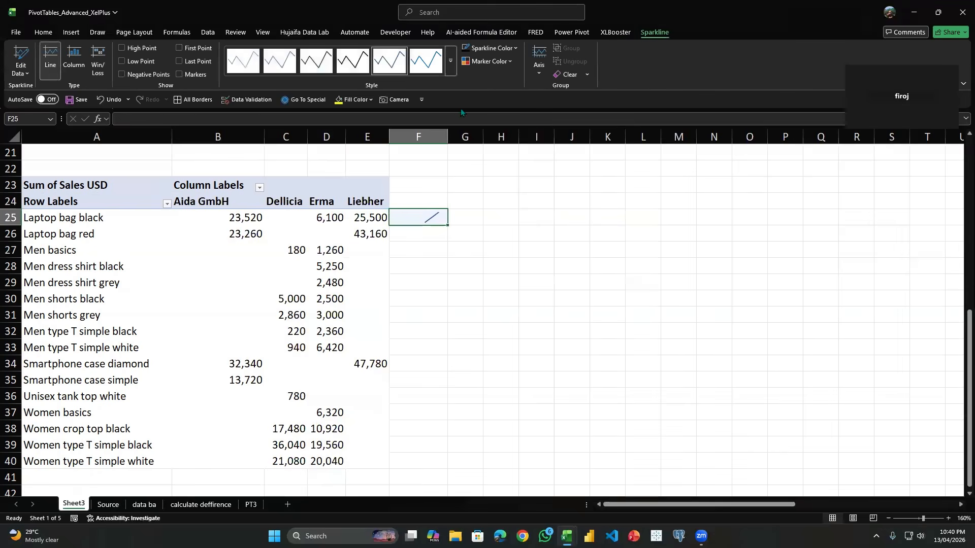
left_click_drag(449, 138, 450, 138)
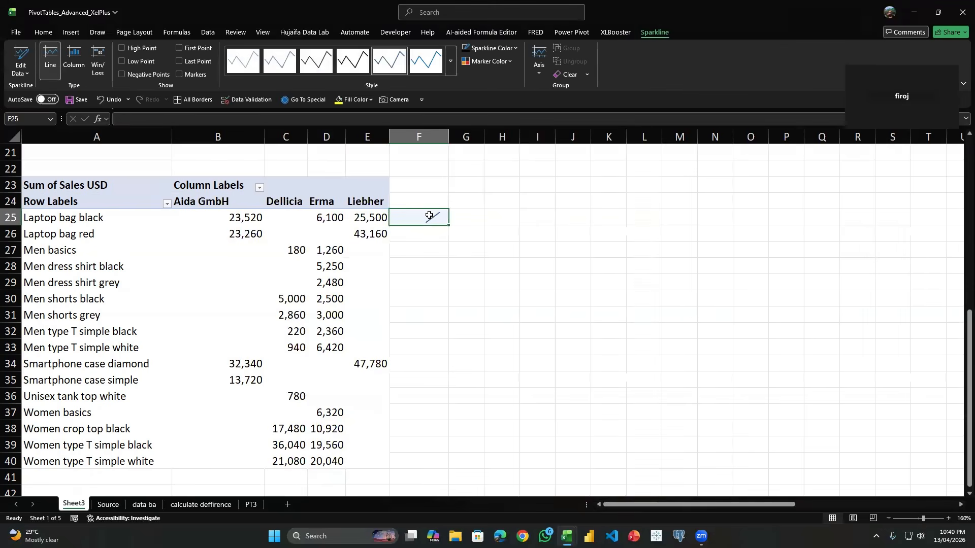
Step: Recolour the F25 sparkline orange and fill it down through F40 for the remaining products
left_click(329, 67)
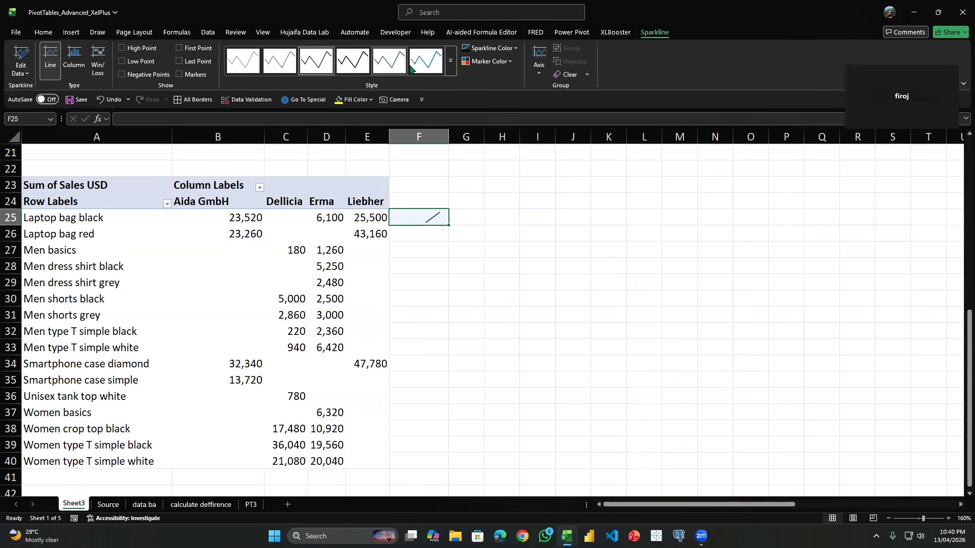
left_click(491, 48)
left_click(538, 129)
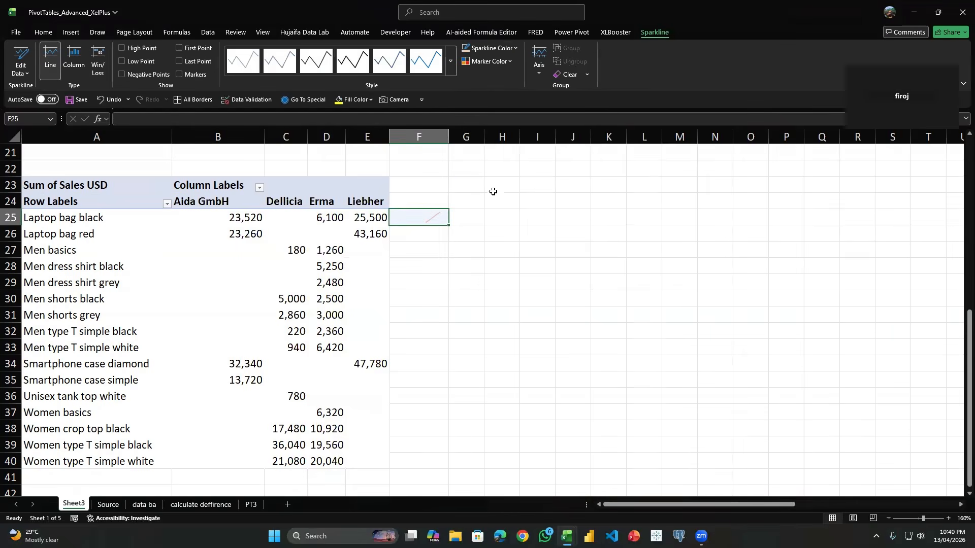
left_click_drag(450, 226, 449, 462)
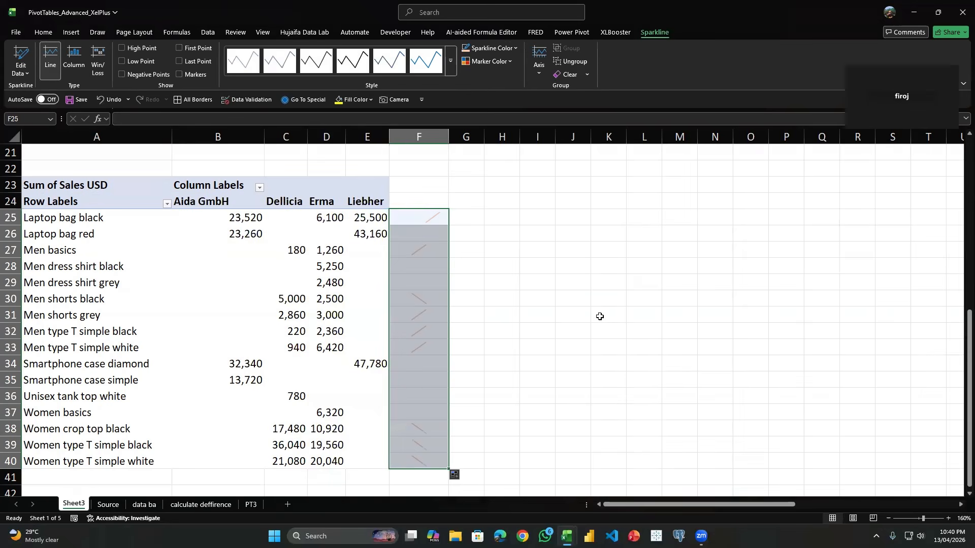
Step: Try to delete the Laptop bag red value for Aida GmbH in B26
left_click(265, 237)
key("Delete")
left_click(549, 298)
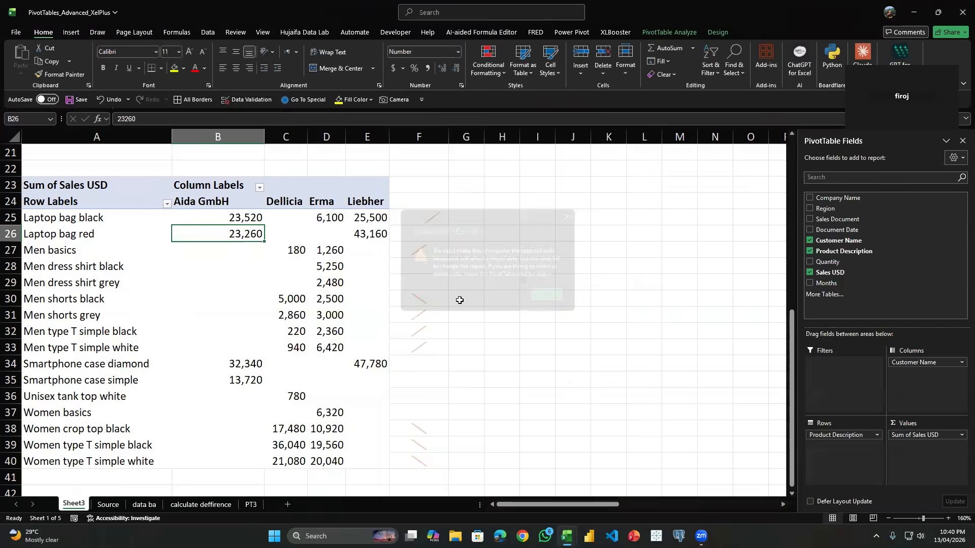
Step: Try to delete the Laptop bag red row label in A26 of the copied pivot table
scroll(224, 310, "up", 6)
scroll(223, 310, "down", 1)
scroll(183, 444, "down", 2)
left_click(124, 398)
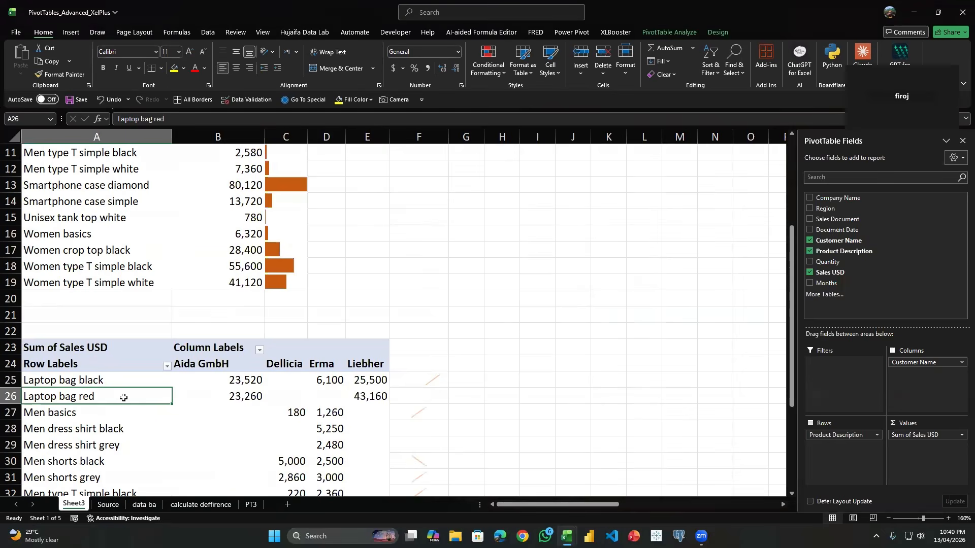
key("Delete")
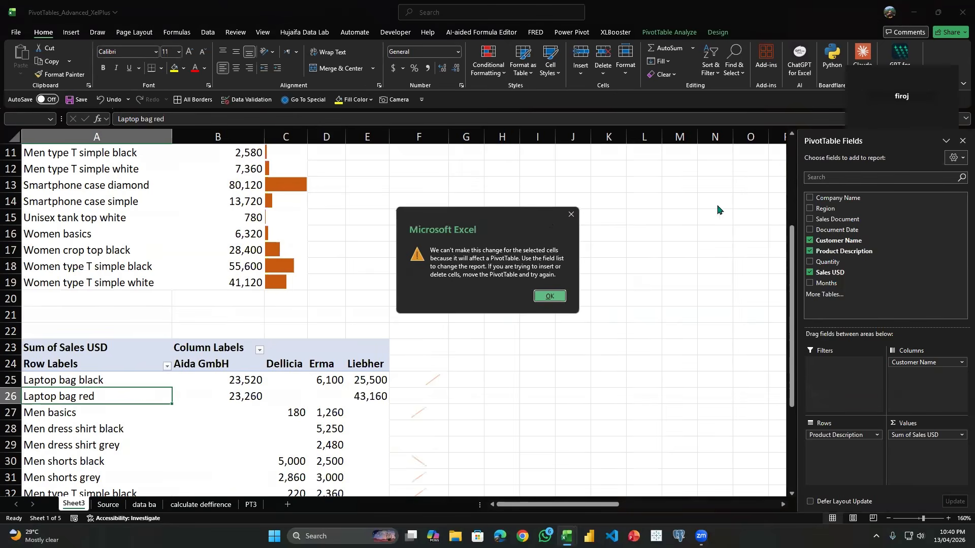
left_click(572, 215)
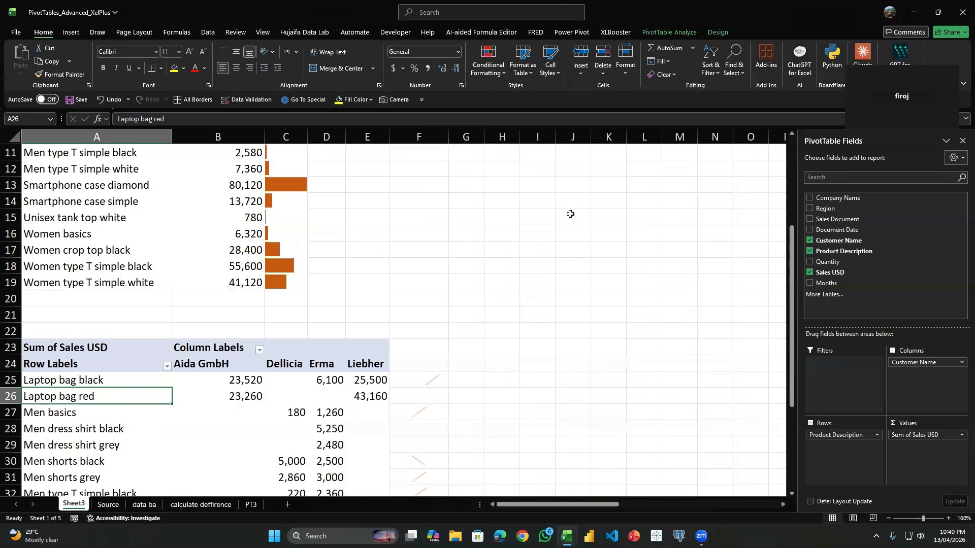
Step: Try leaving the A26 row label blank, and rename it to ghh instead
key("BackSpace")
left_click(261, 382)
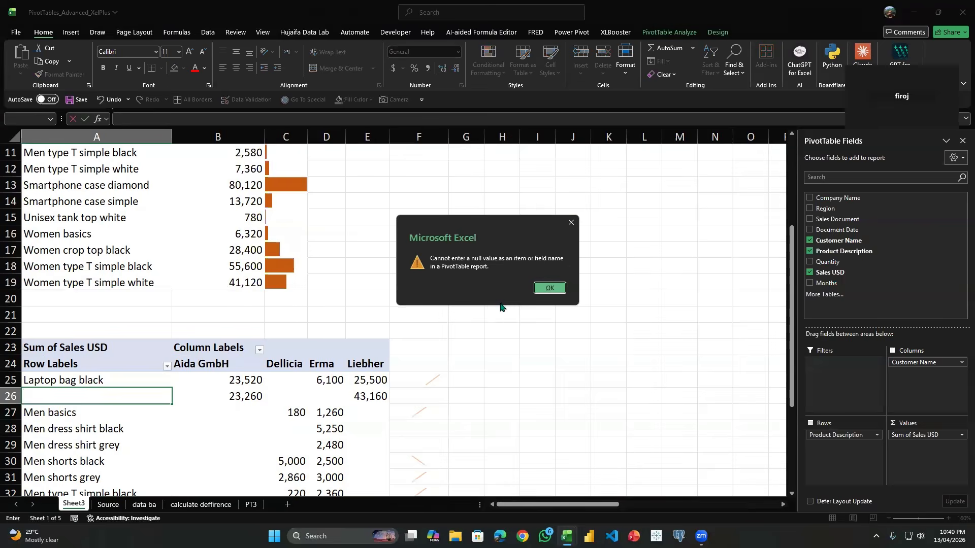
left_click(571, 224)
left_click(371, 331)
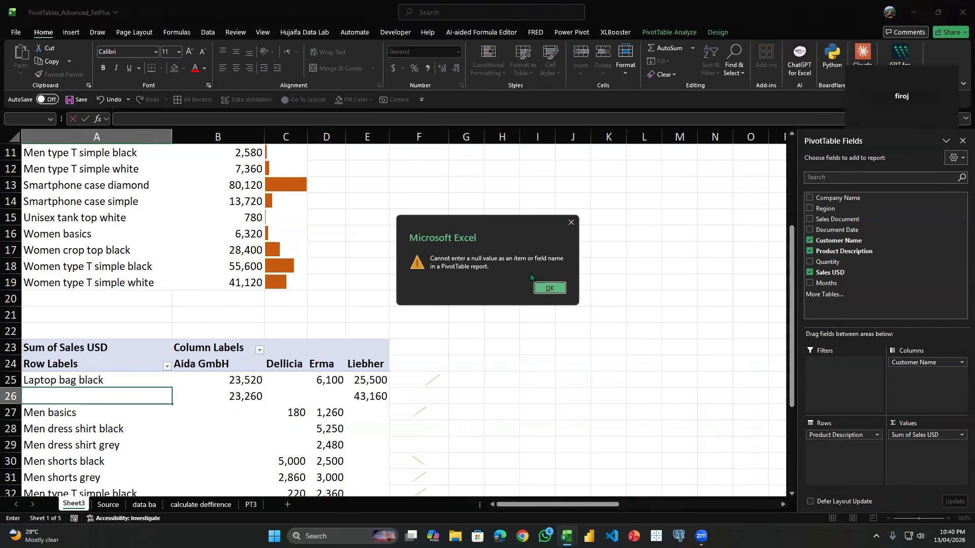
left_click(553, 288)
left_click(260, 396)
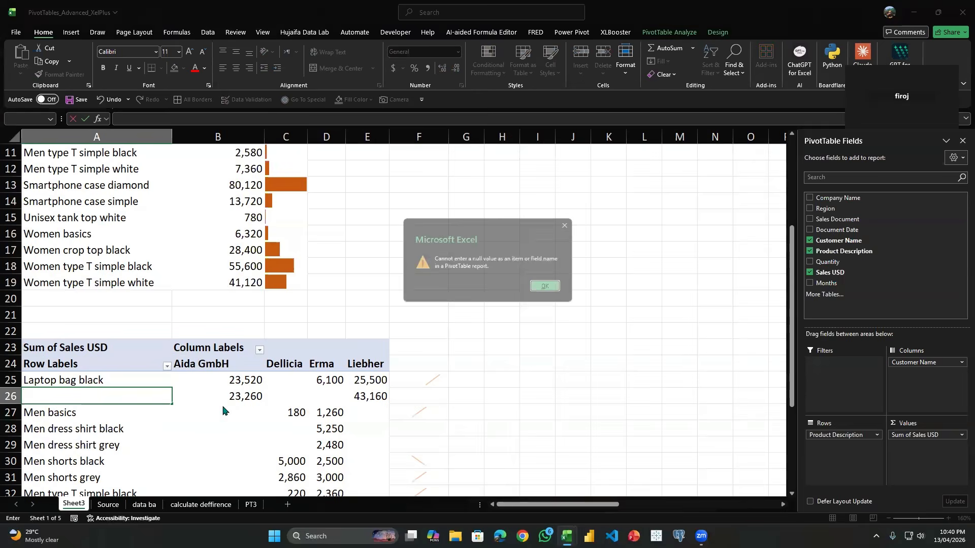
left_click(572, 224)
type("ghh")
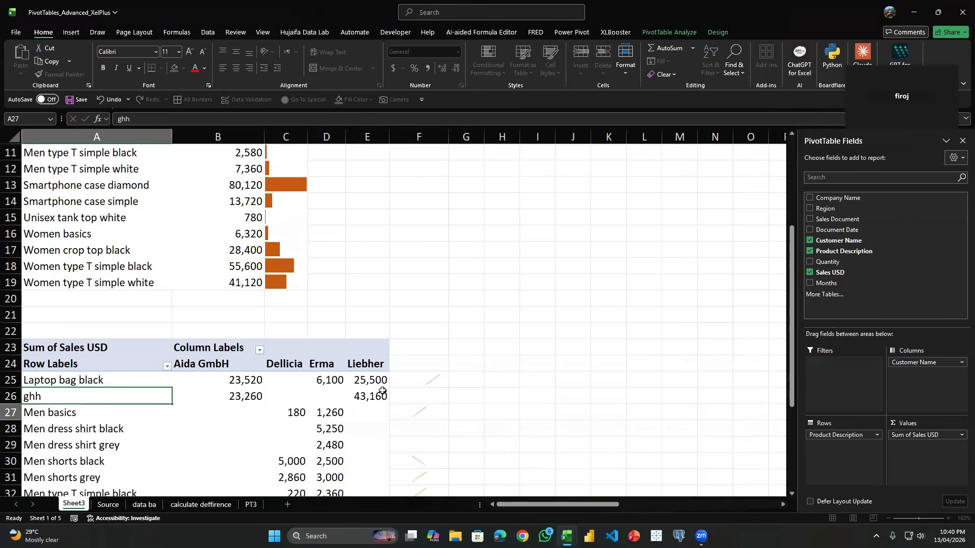
Step: Try to clear the Liebher column heading in E24 of the copied pivot table
left_click(376, 354)
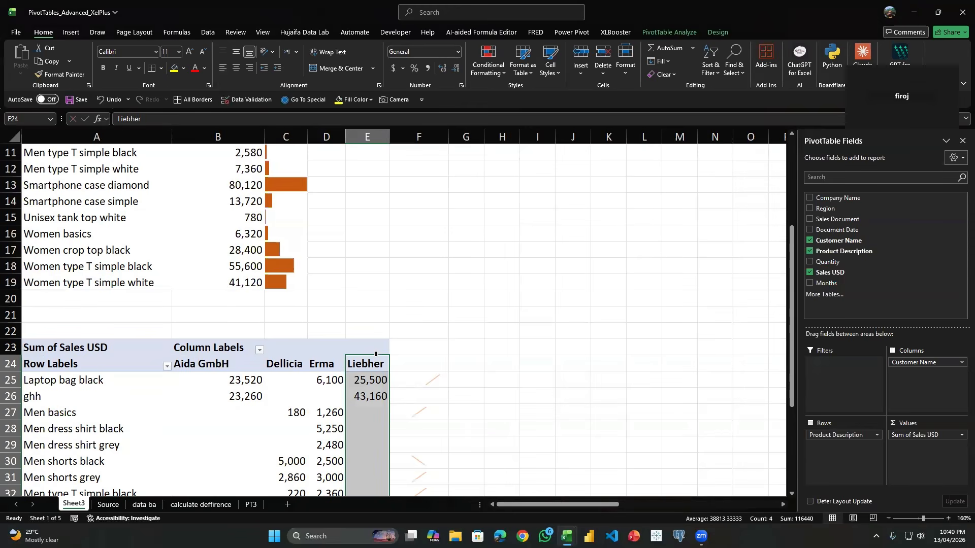
key("BackSpace")
key("Return")
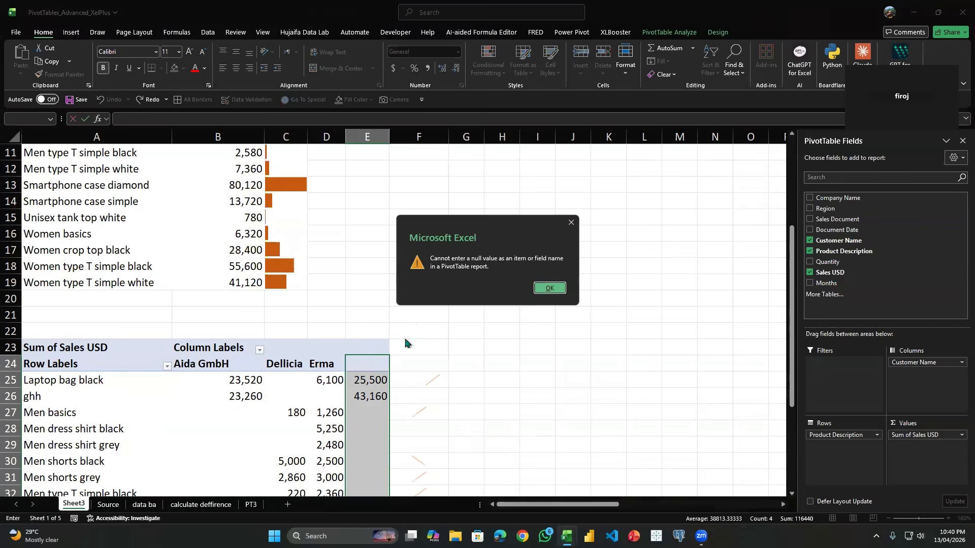
left_click(570, 222)
left_click(459, 325)
left_click(556, 284)
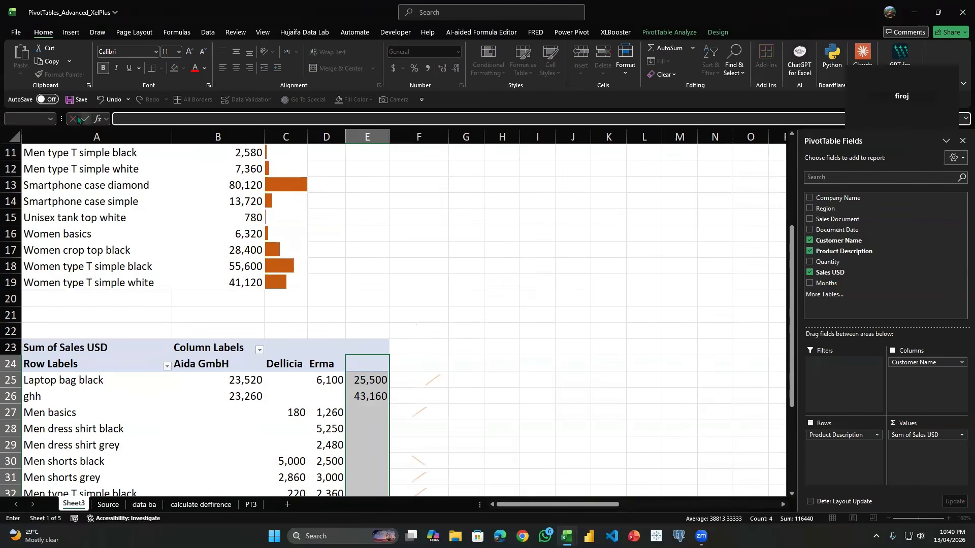
key("Escape")
left_click(189, 354)
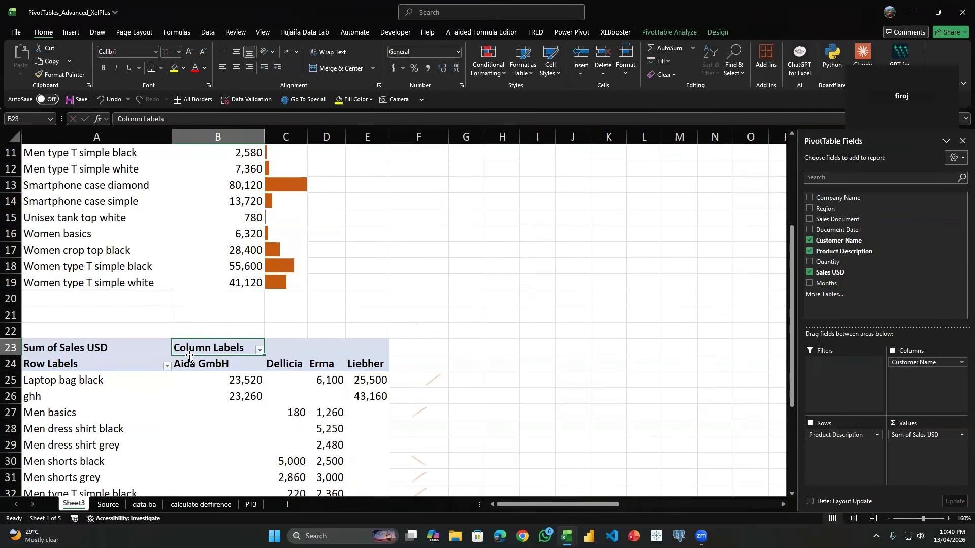
left_click_drag(190, 357, 611, 210)
left_click(571, 214)
Step: Create a new pivot table from TableSales on the Source sheet, placed on a new worksheet
left_click(216, 504)
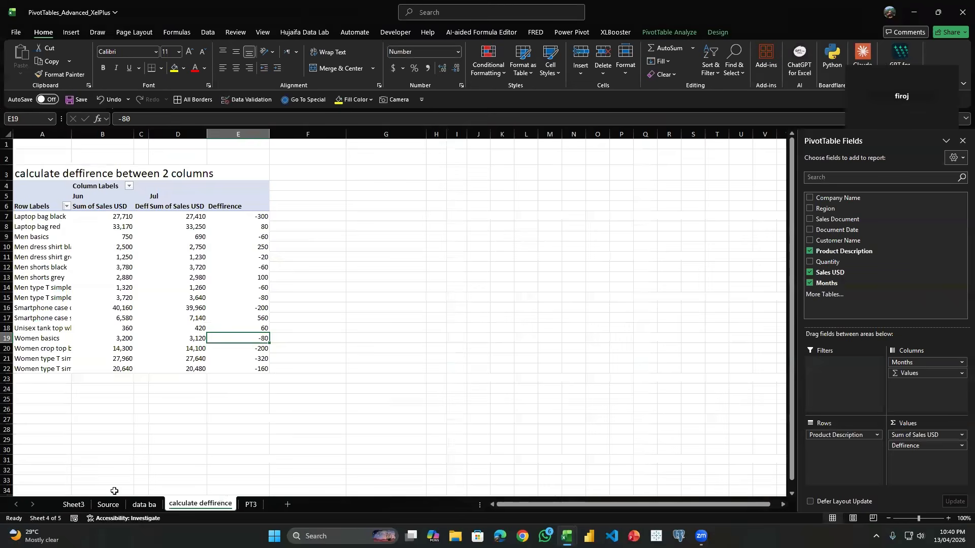
left_click(105, 505)
left_click(112, 263)
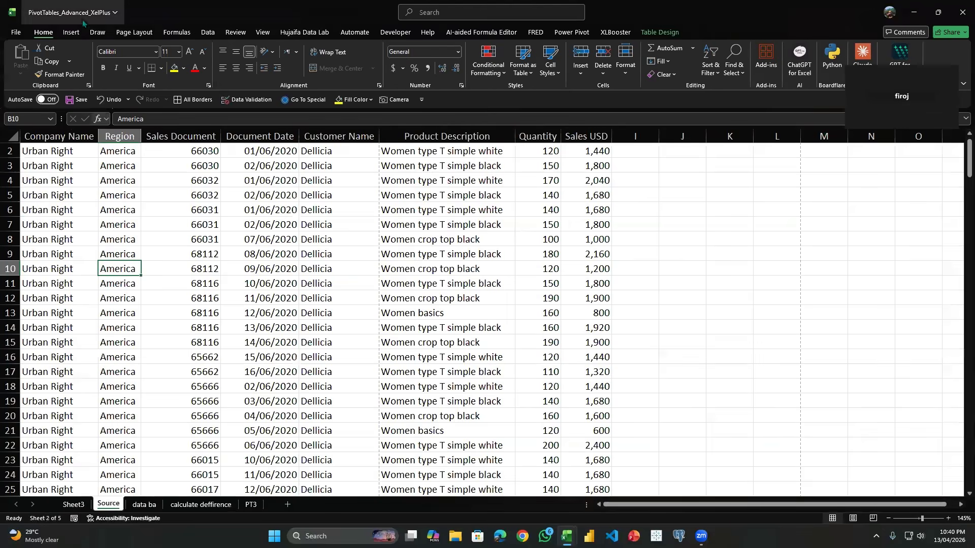
left_click(70, 31)
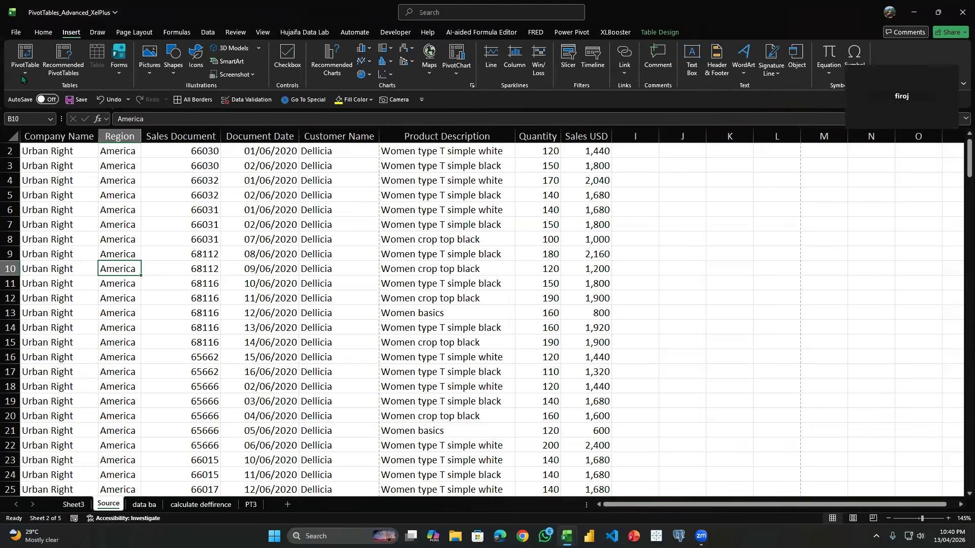
left_click(24, 74)
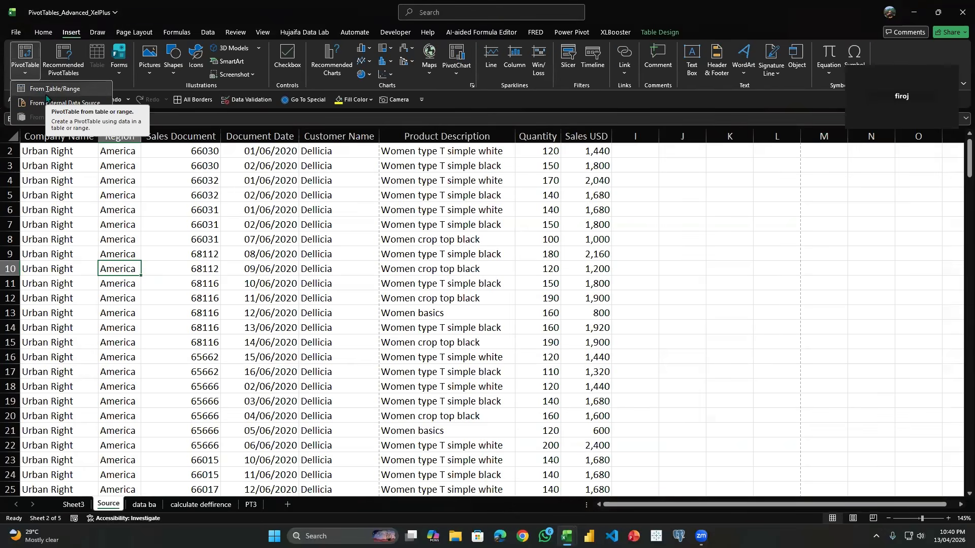
left_click(47, 95)
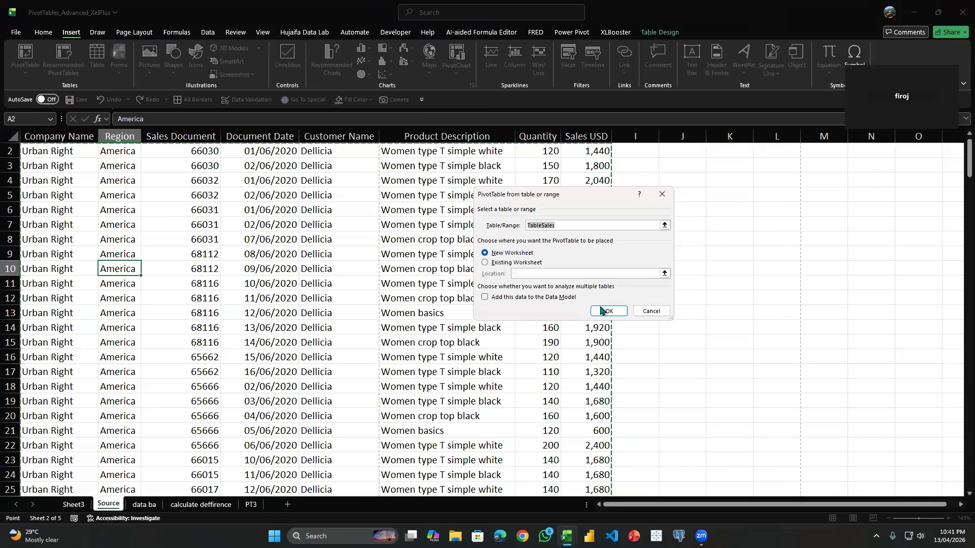
left_click(604, 311)
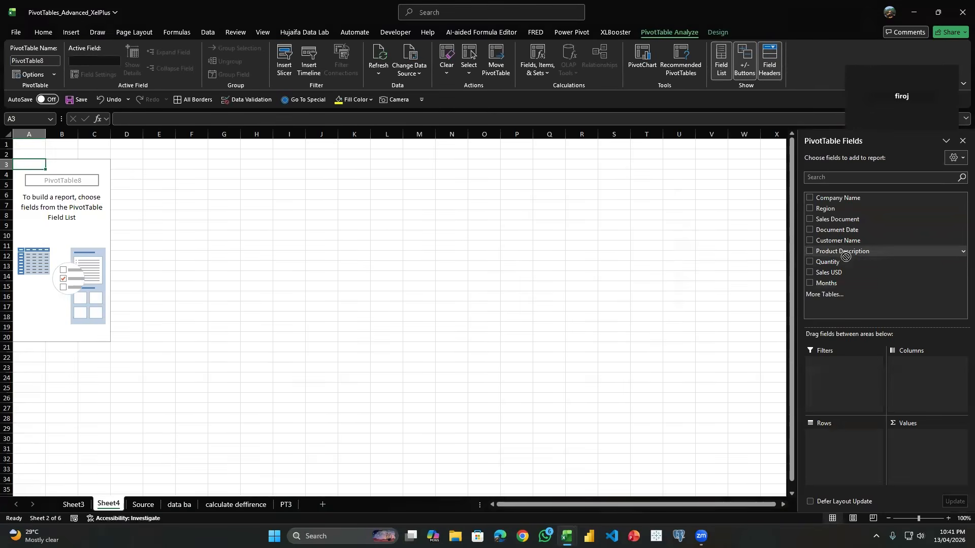
Step: Lay out the new pivot table with Product Description as rows, Sales USD as values and Document Date as columns
left_click(840, 251)
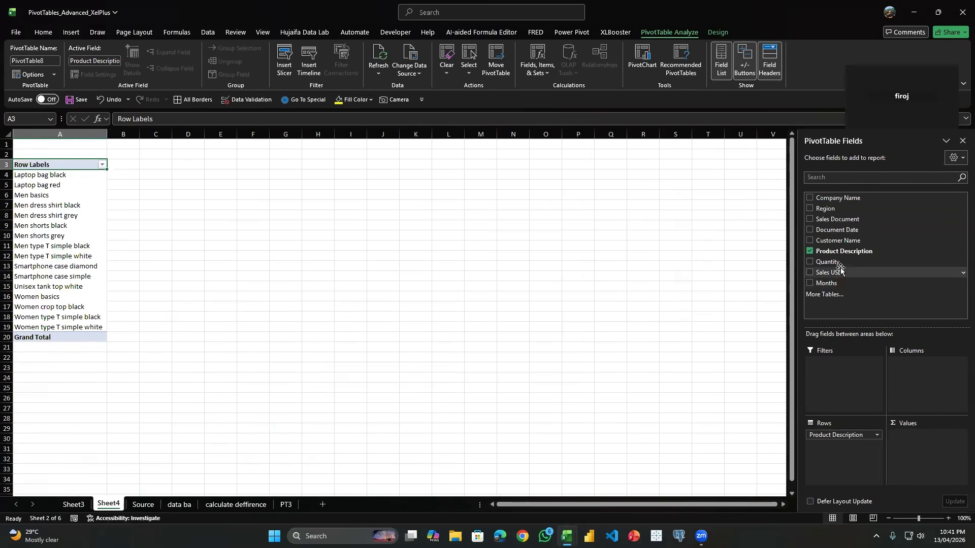
left_click_drag(831, 273, 930, 436)
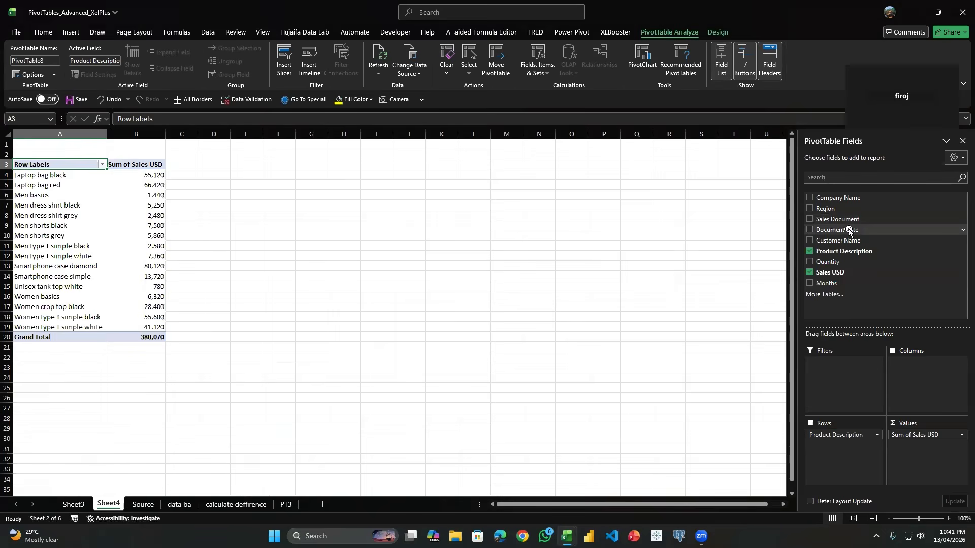
left_click_drag(843, 230, 929, 376)
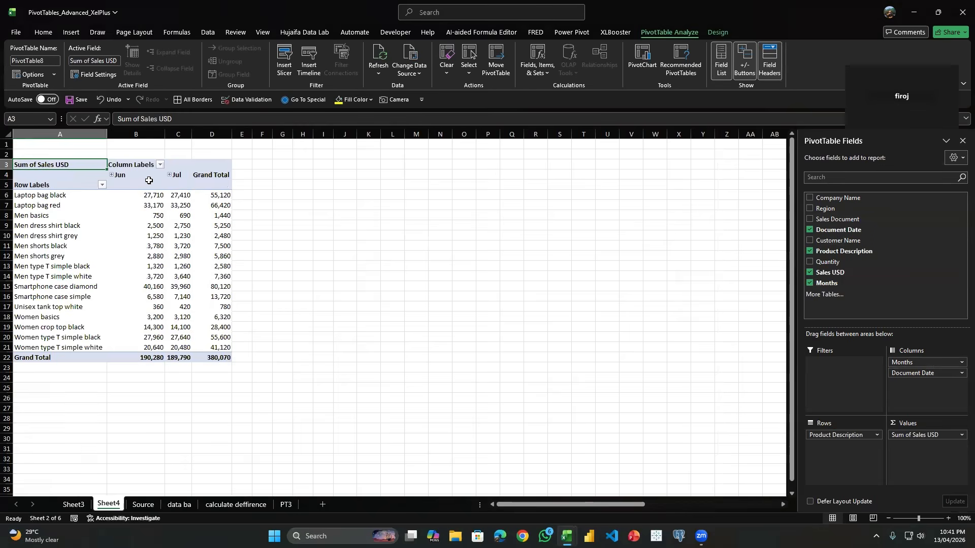
Step: Turn off grand totals for both rows and columns in the monthly sales pivot table
left_click(186, 176)
left_click(213, 188)
left_click(217, 208)
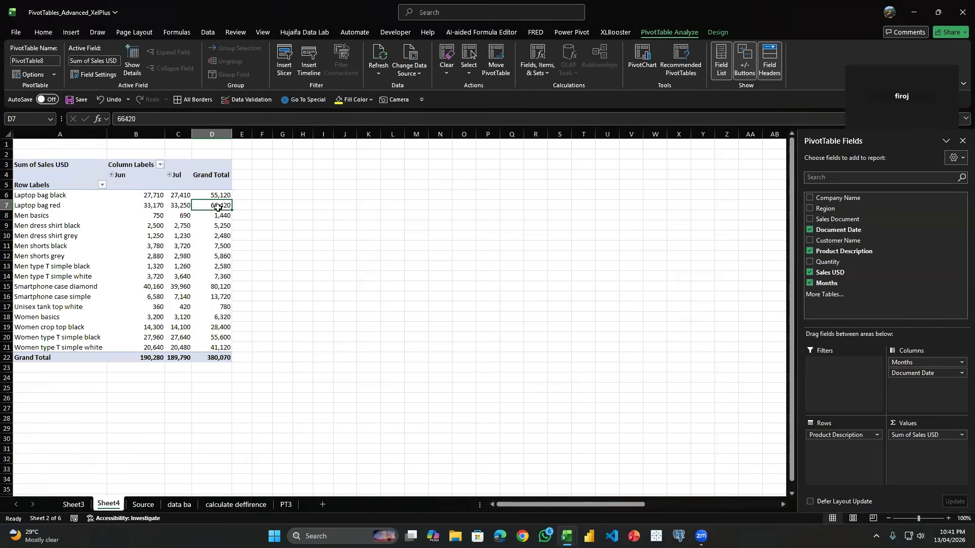
left_click(718, 32)
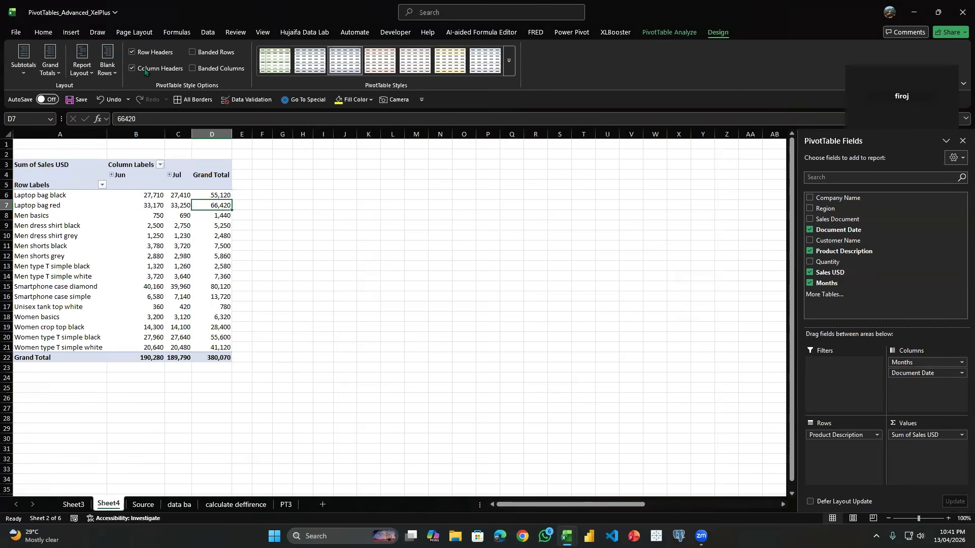
left_click(50, 65)
left_click(96, 92)
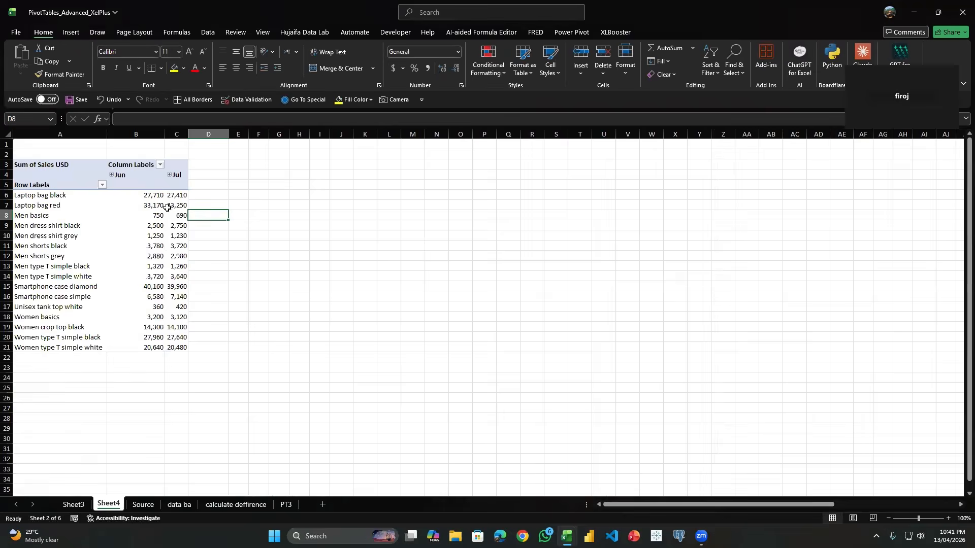
Step: Calculate the Jul minus Jun difference for Laptop bag black beside the pivot table with =C6-B6 in D6
key("Left")
left_click_drag(203, 197, 206, 347)
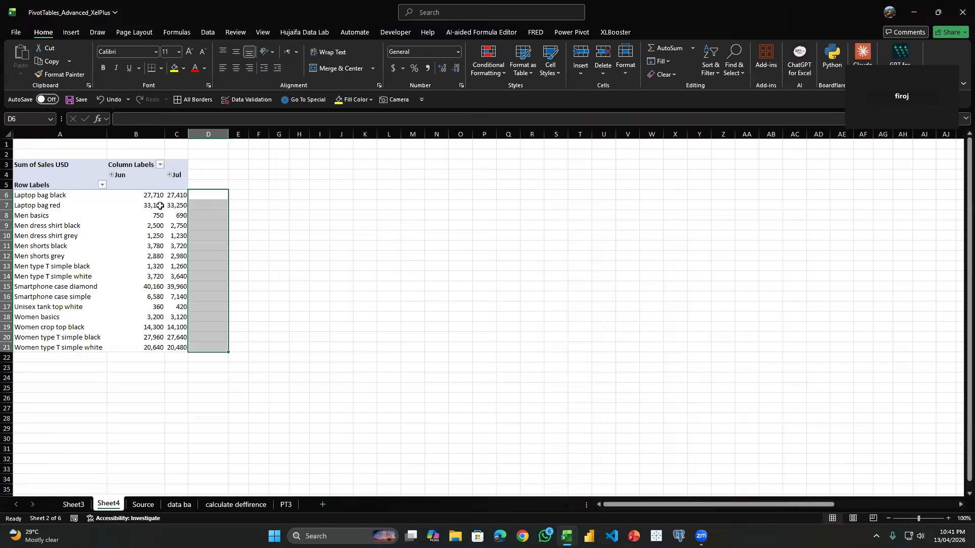
left_click(186, 198)
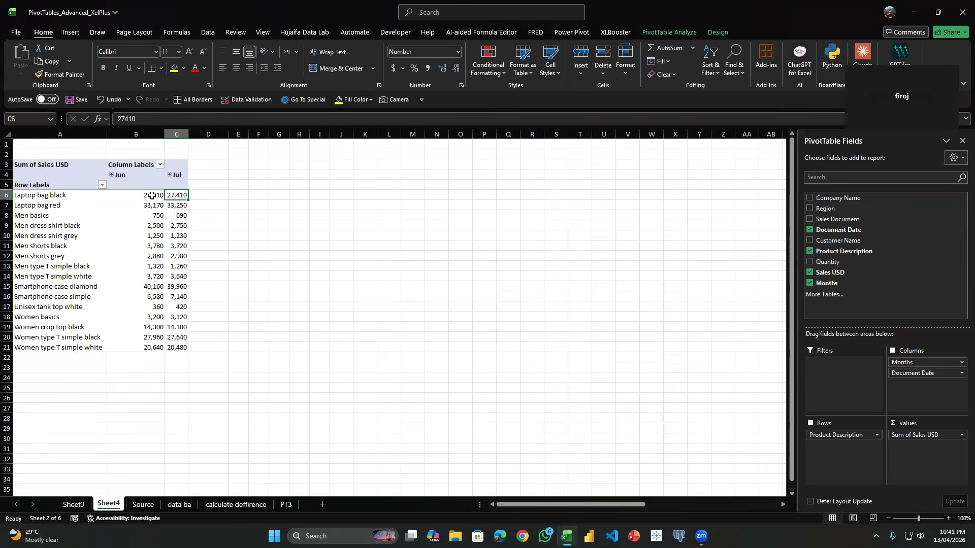
left_click(215, 200)
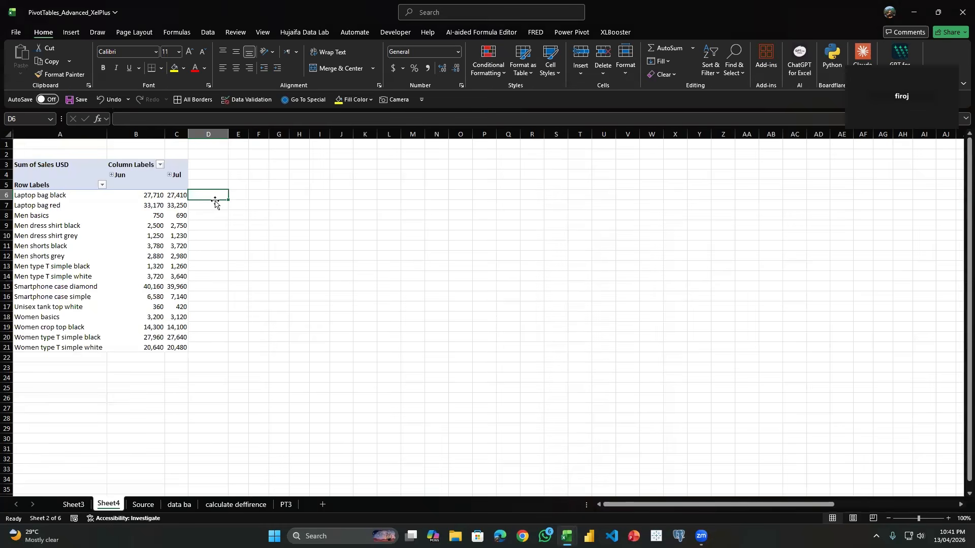
mouse_move(215, 202)
left_mouse_down()
mouse_move(258, 361)
mouse_move(217, 243)
mouse_move(214, 195)
left_mouse_up()
type("=")
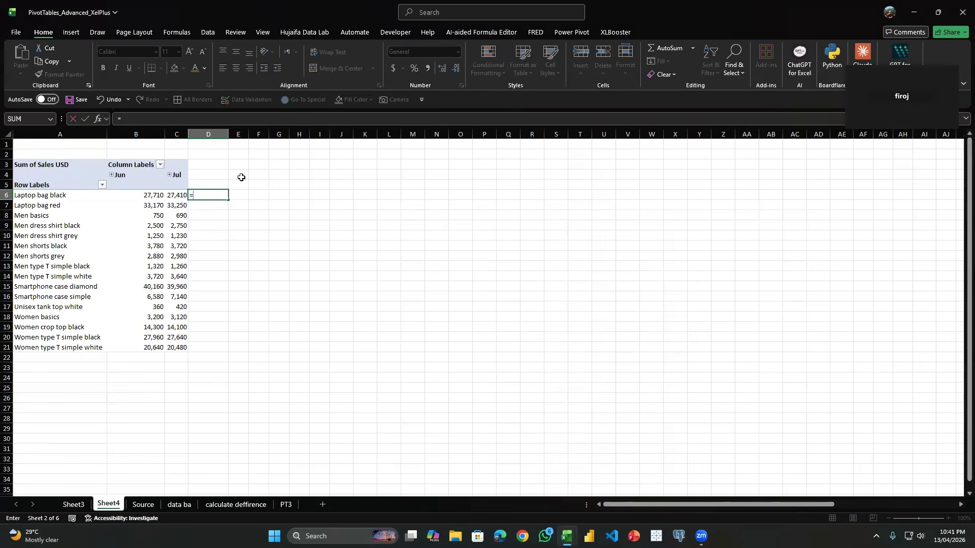
key("Left")
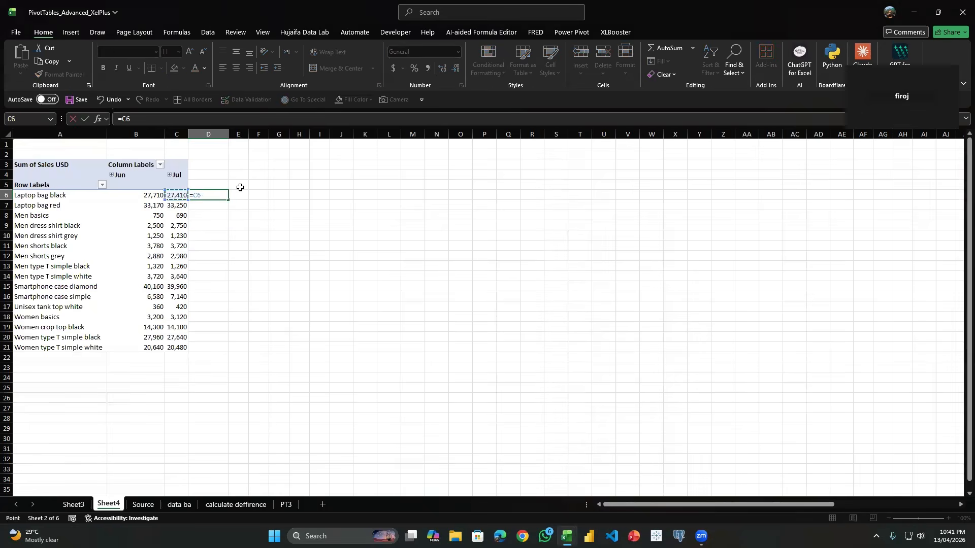
type("-")
key("Left")
key("Left")
key("Return")
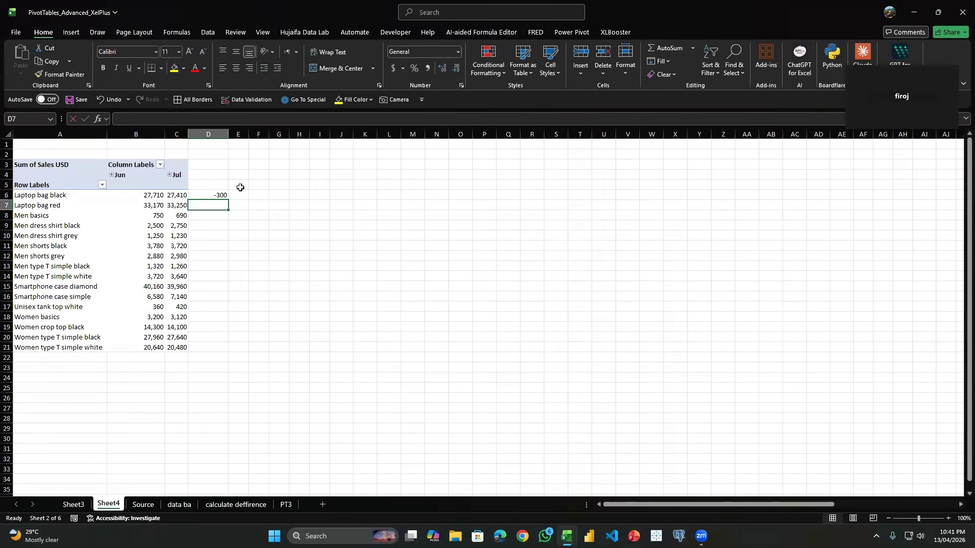
left_click(210, 193)
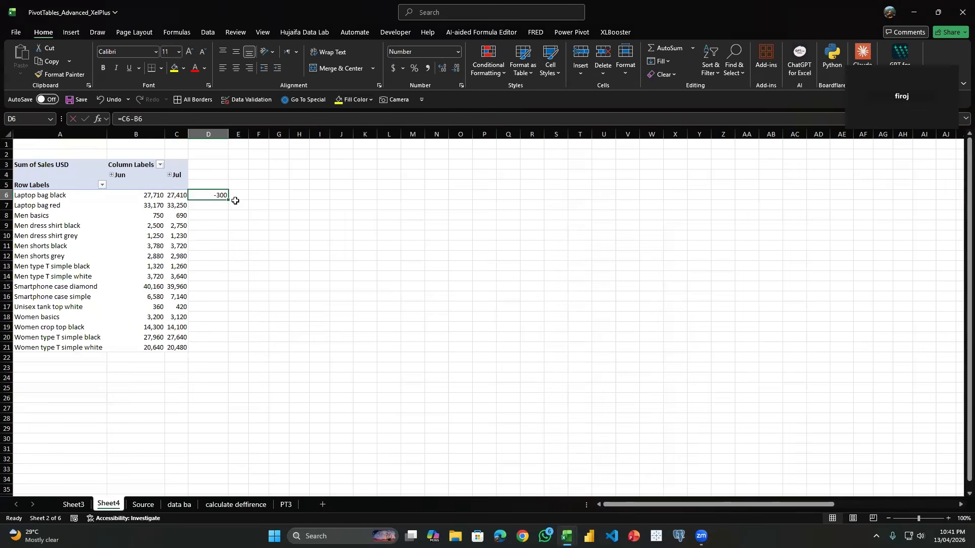
left_click_drag(231, 212, 244, 355)
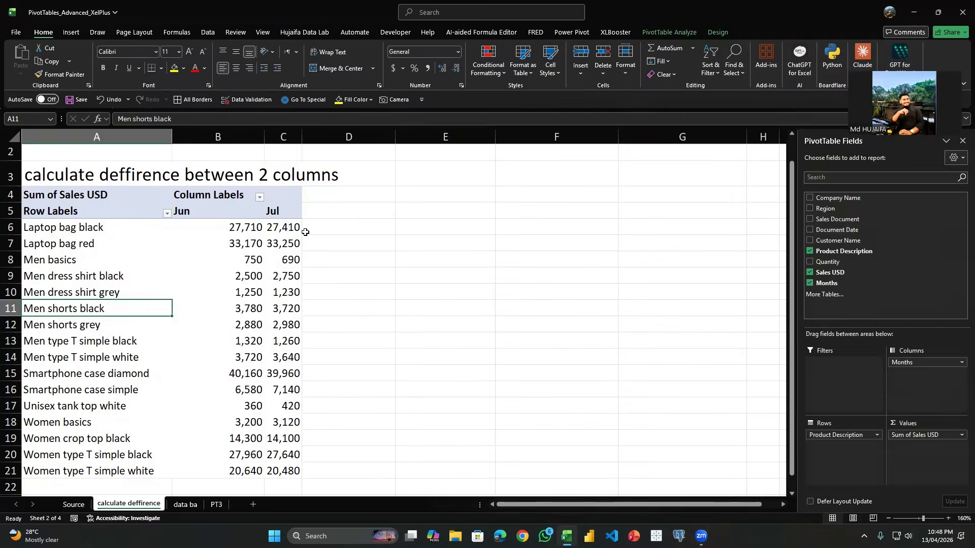
Step: Add Sales USD a second time to the values of the pivot table on the calculate deffirence sheet
left_click(308, 232)
left_click(269, 239)
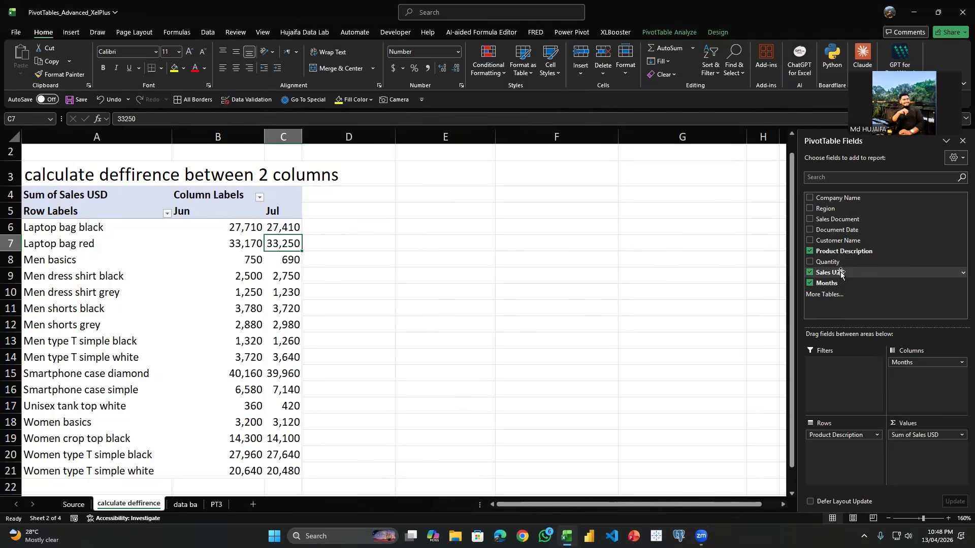
left_click_drag(841, 273, 942, 460)
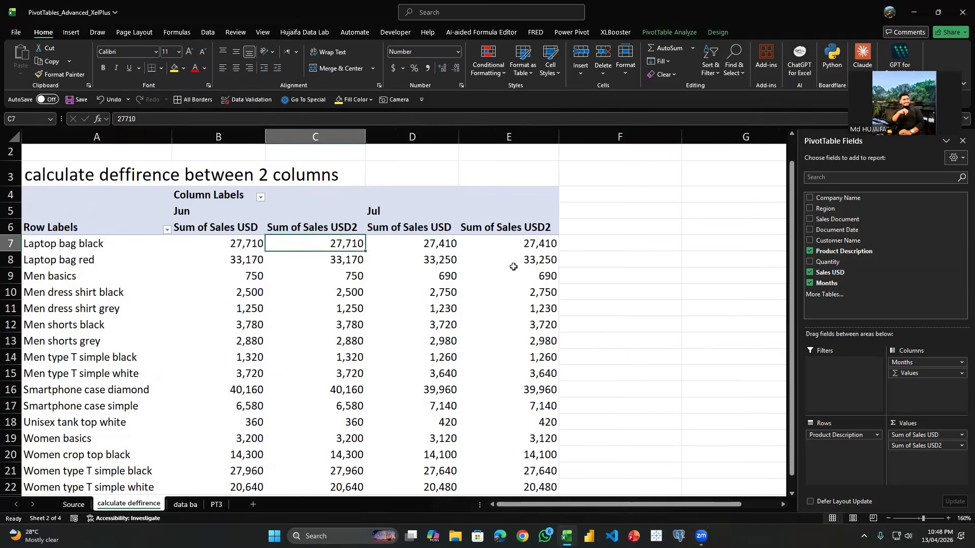
left_click(511, 293)
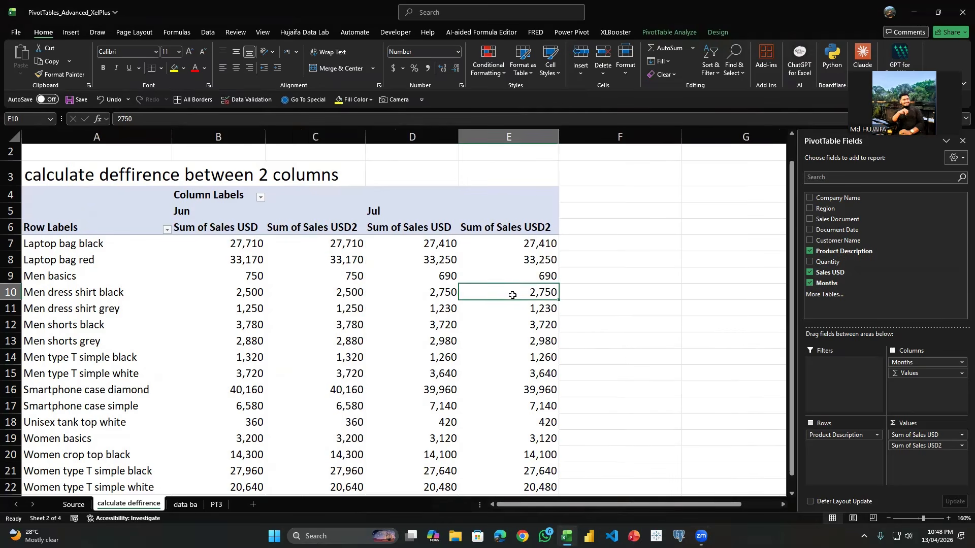
Step: Show the second Sales USD value as % Difference From, with Months as base field and (previous) as base item
left_click(919, 446)
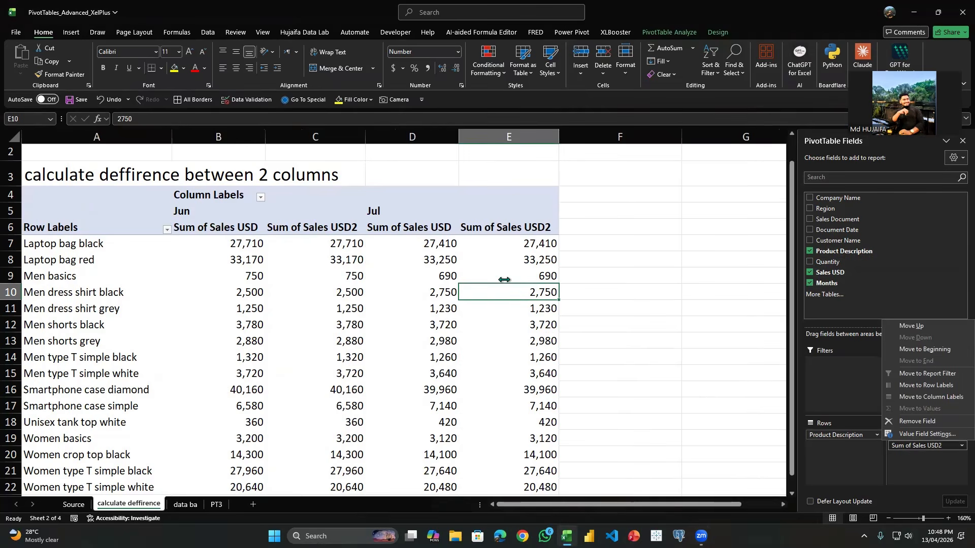
left_click(511, 305)
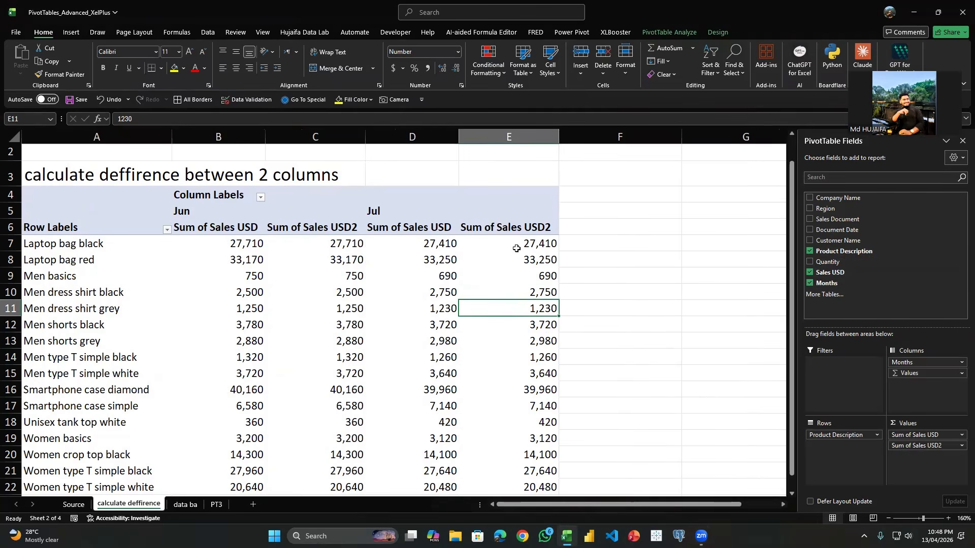
right_click(535, 279)
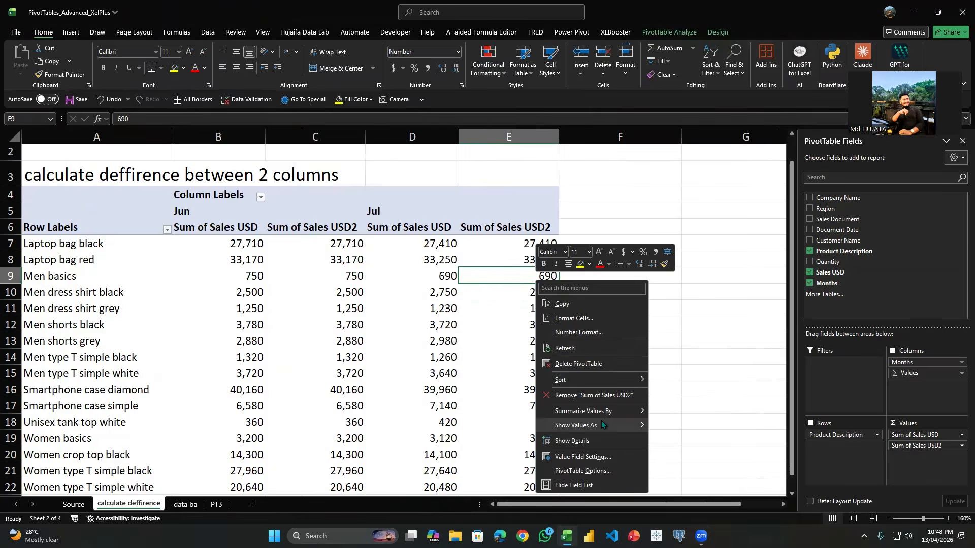
mouse_move(604, 426)
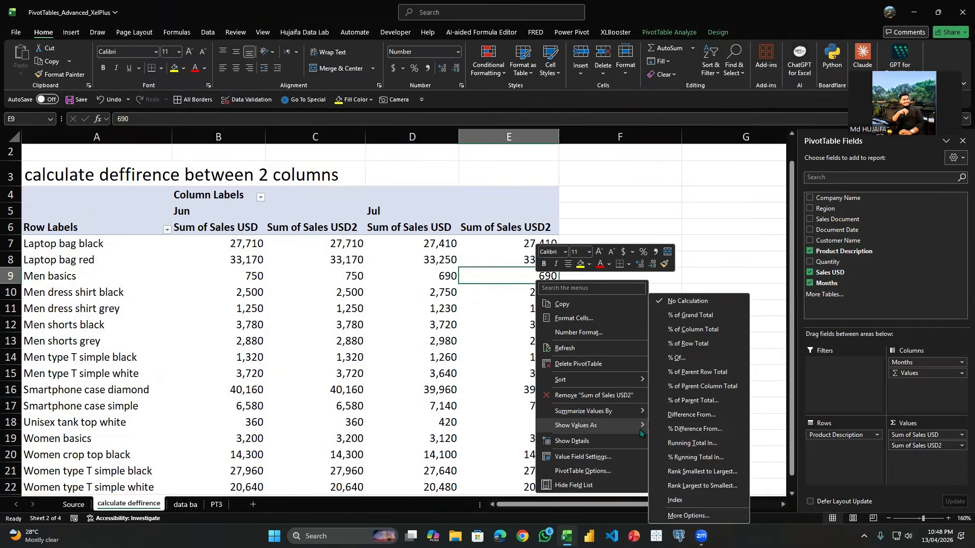
left_click(701, 429)
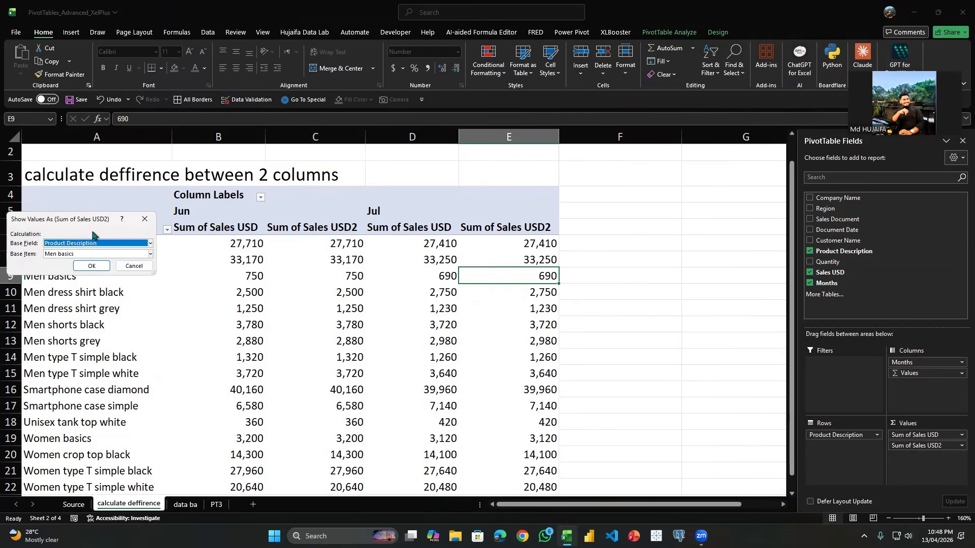
left_click_drag(87, 218, 584, 224)
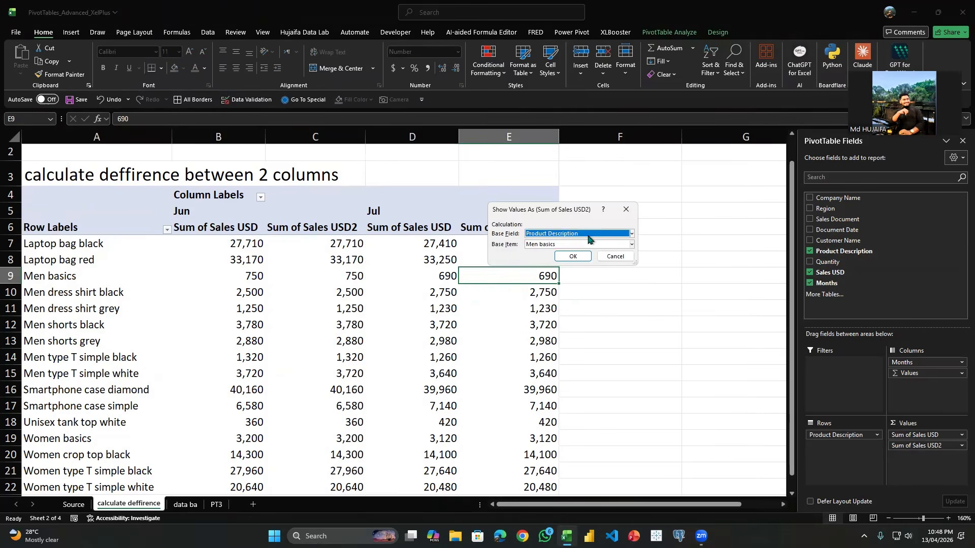
left_click(589, 237)
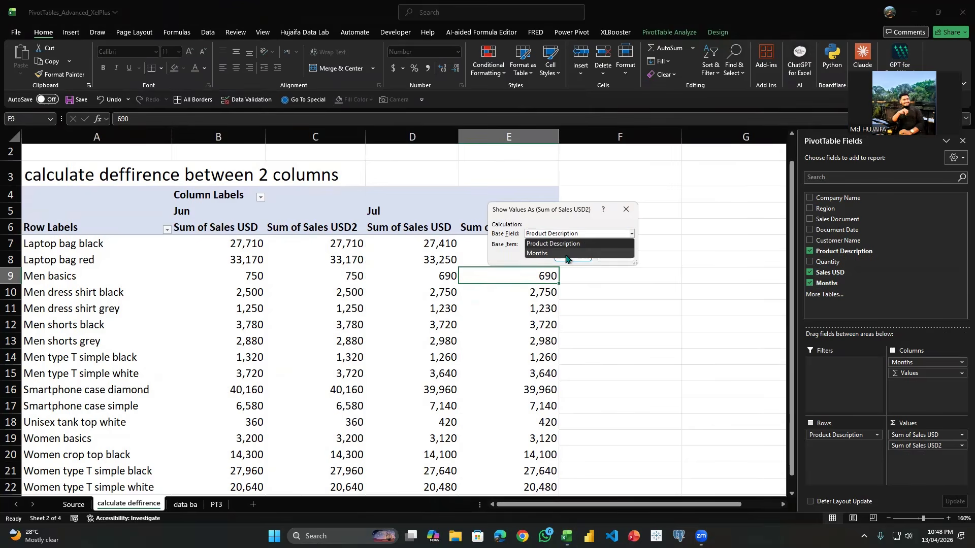
left_click(566, 254)
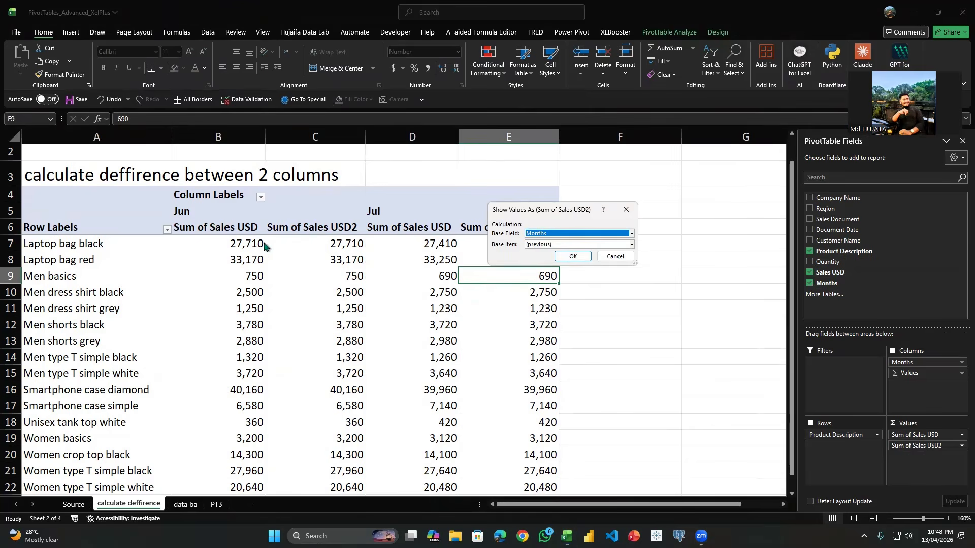
left_click(563, 244)
left_click(565, 250)
left_click(571, 256)
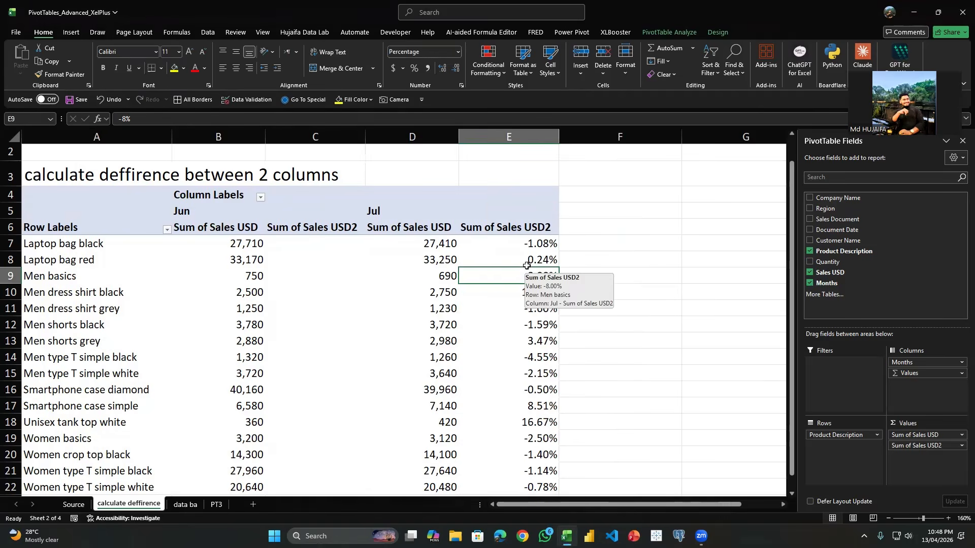
Step: Apply the Number format to the July percentage difference cell of Men basics
left_click(457, 52)
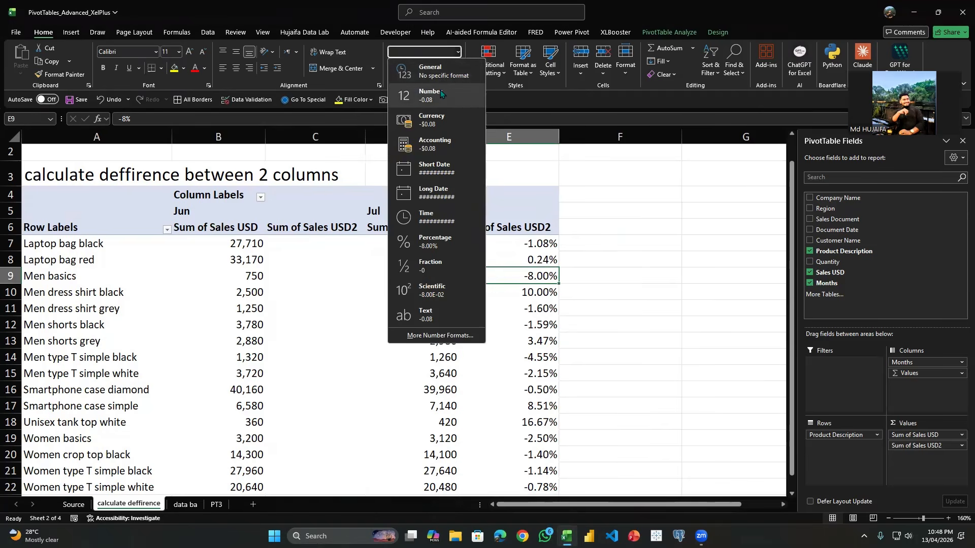
left_click(439, 91)
key("Up")
key("Up")
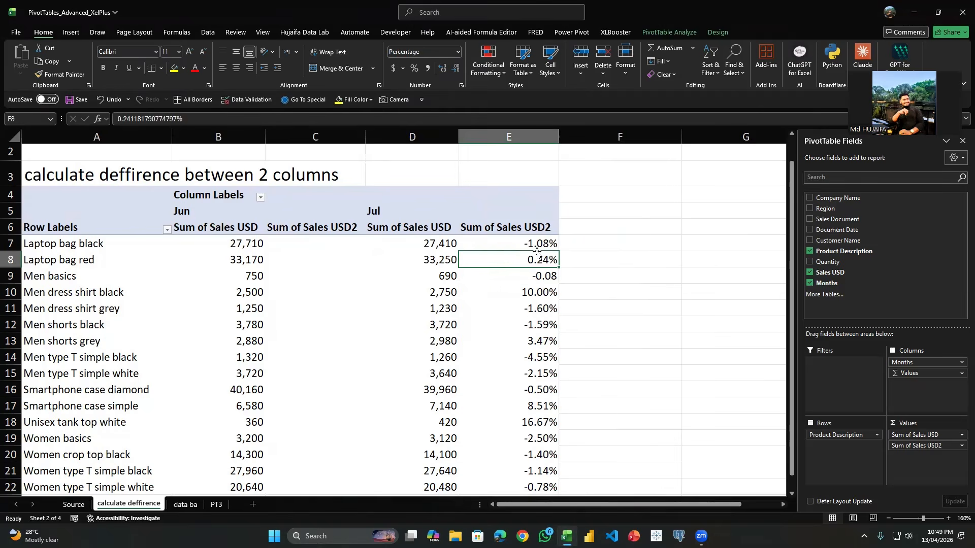
Step: Move the second Sales USD value into the pivot table's filters and add Sales USD to the values again
left_click_drag(917, 445, 833, 371)
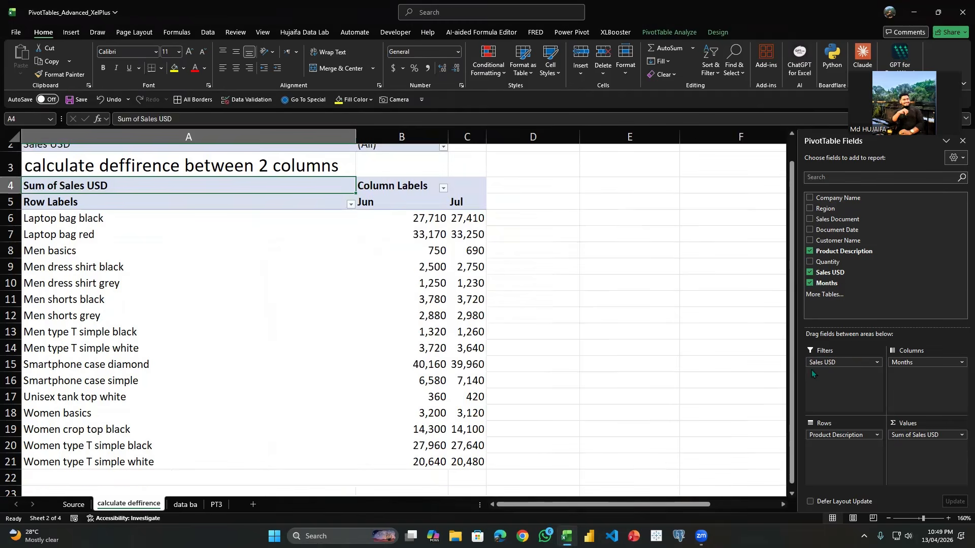
left_click(374, 246)
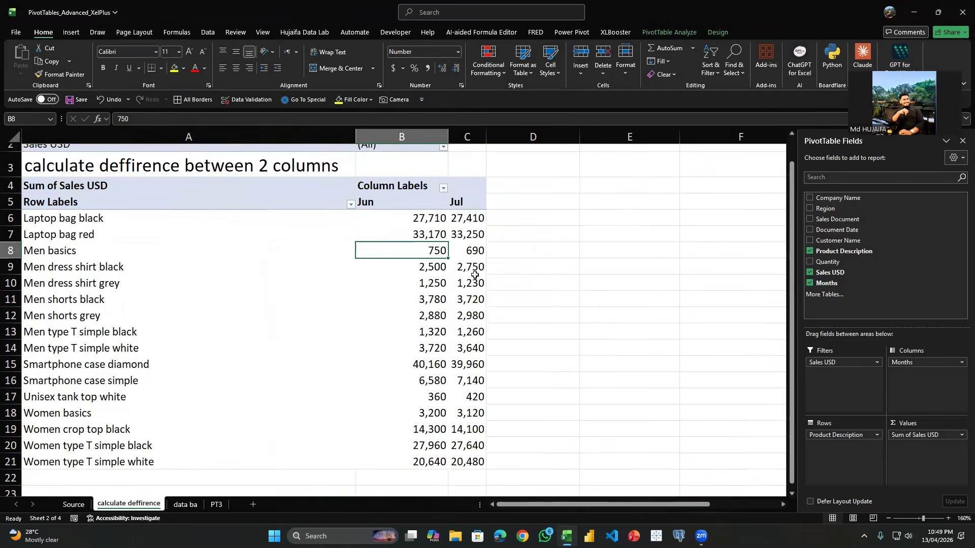
scroll(475, 274, "down", 1)
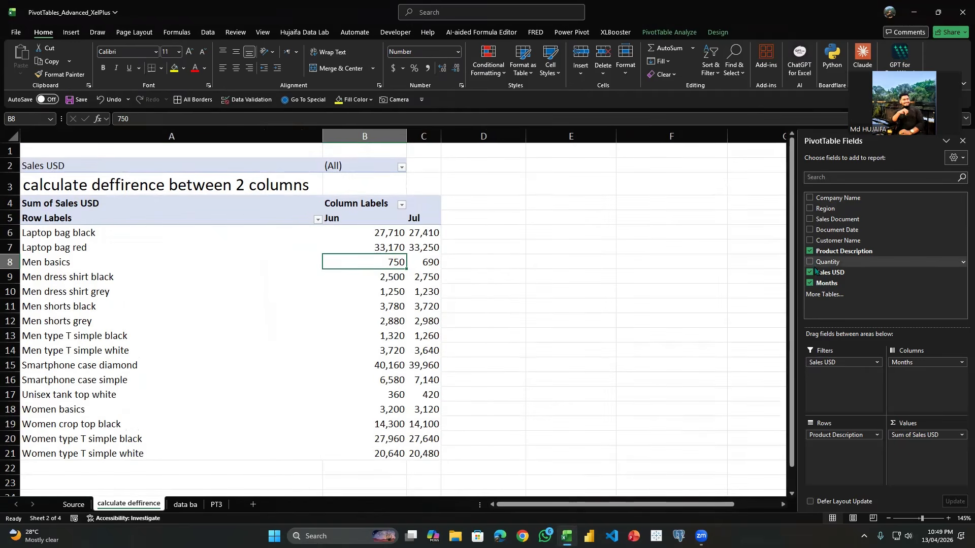
left_click_drag(818, 273, 938, 461)
Step: Show the re-added Sales USD value as Difference From, with base field Months and base item (previous)
right_click(637, 293)
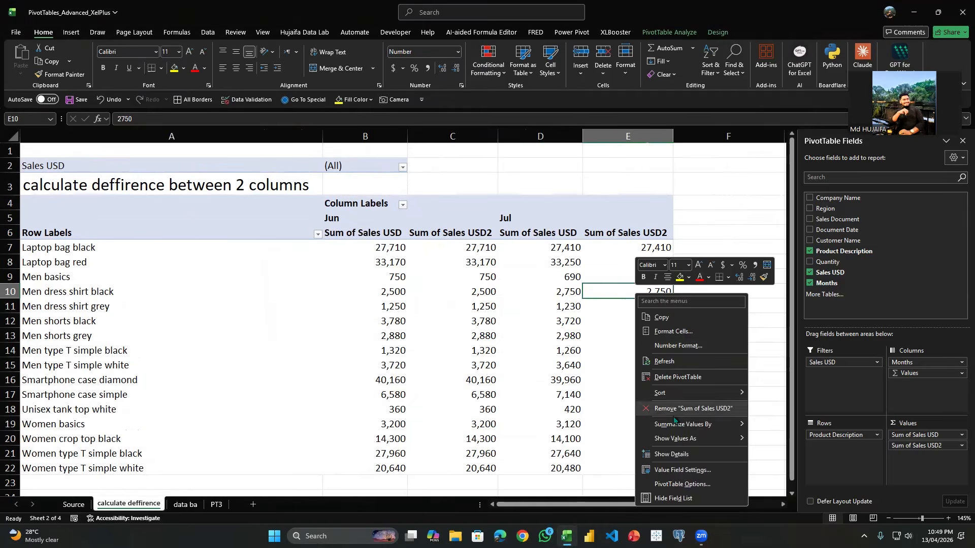
mouse_move(681, 436)
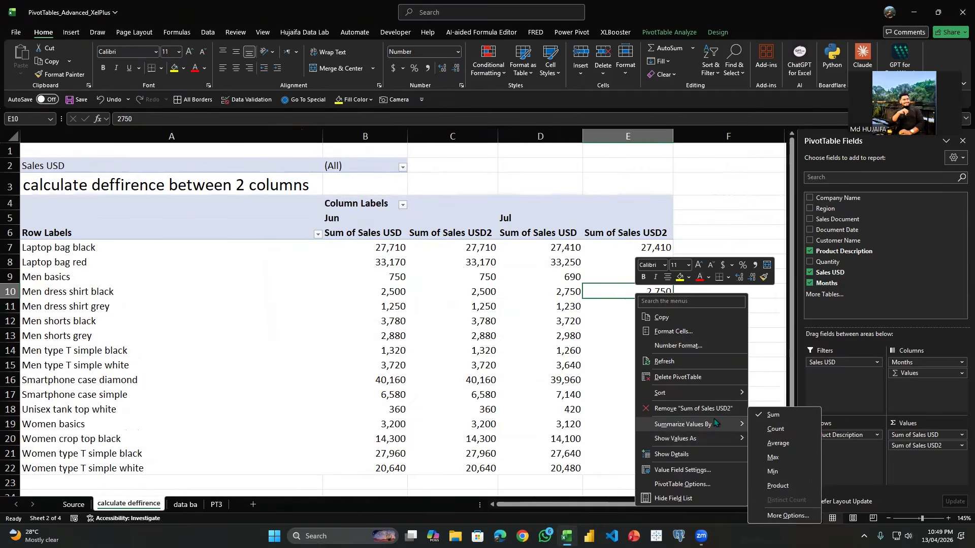
mouse_move(716, 438)
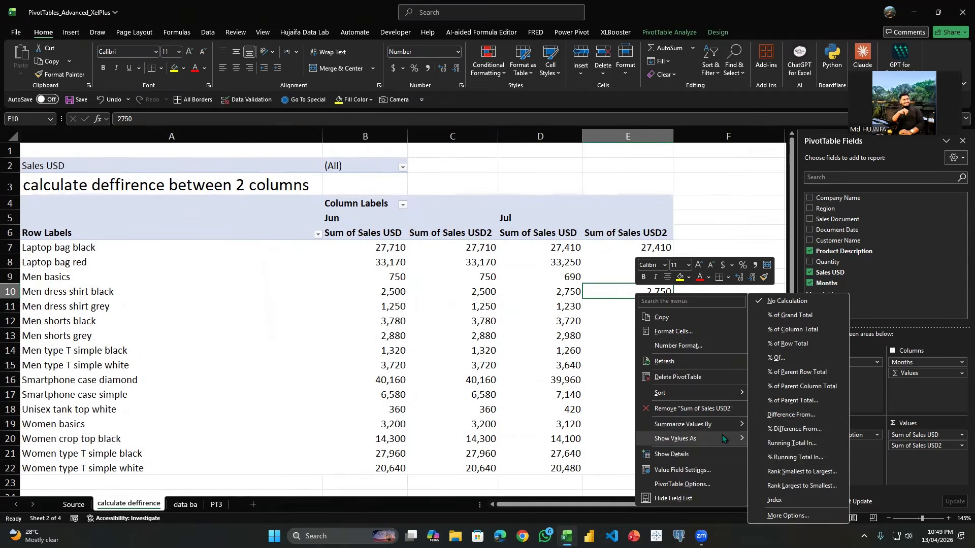
left_click(814, 415)
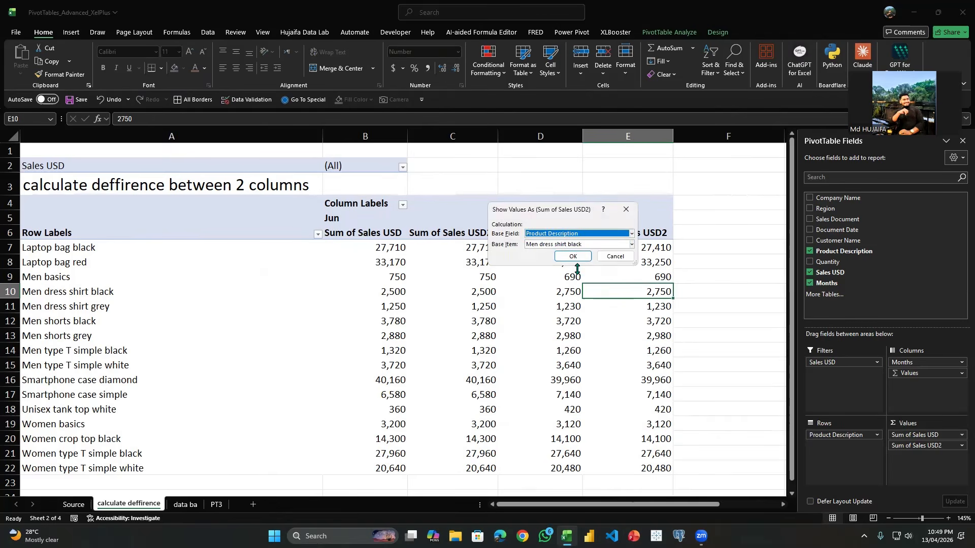
left_click(560, 237)
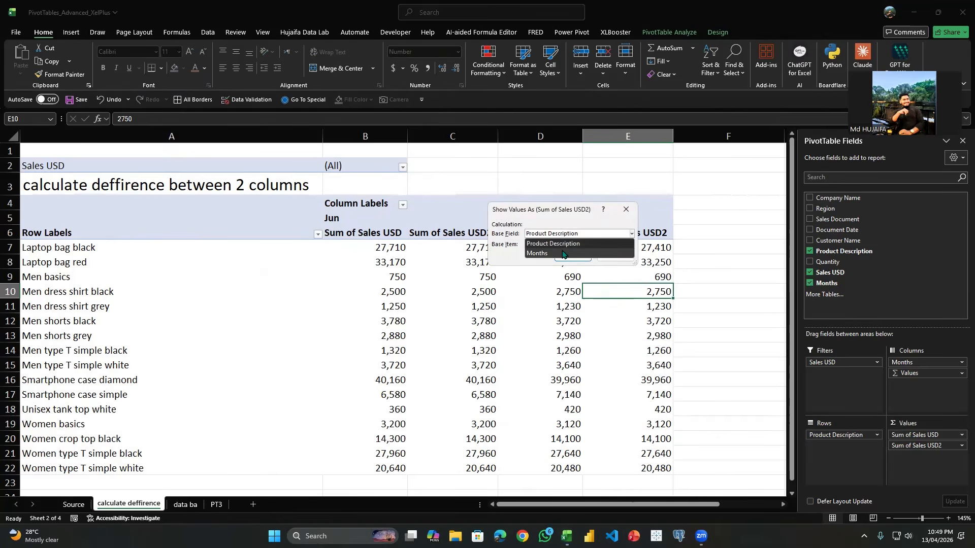
left_click(562, 252)
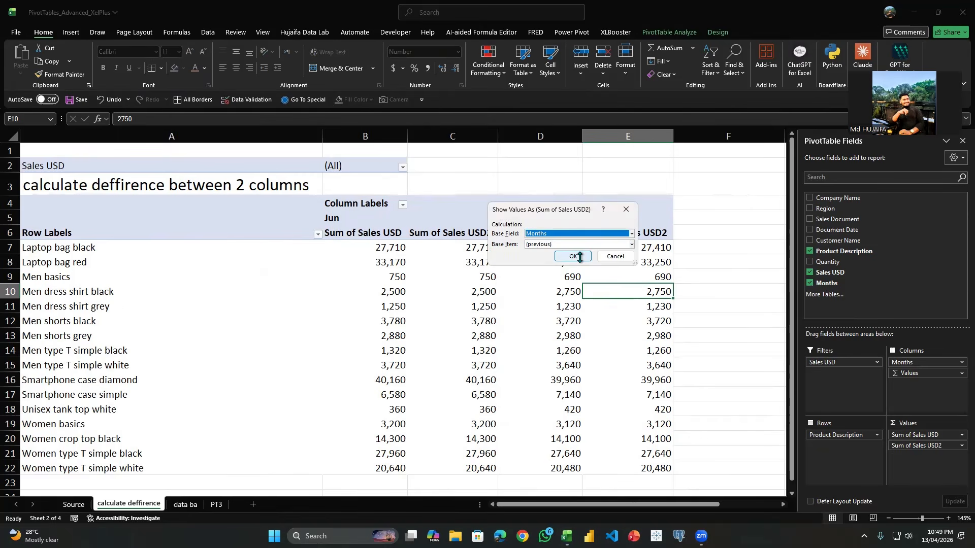
left_click(573, 256)
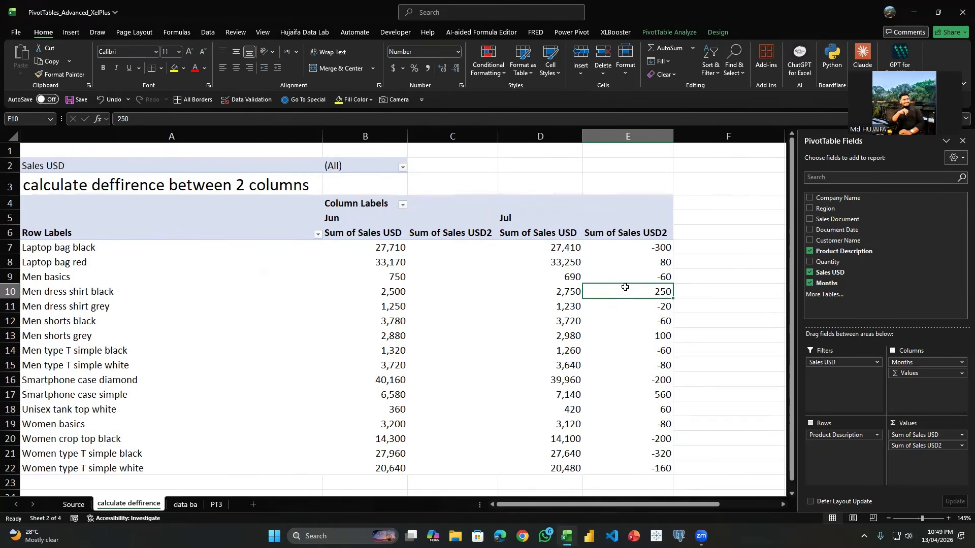
Step: Rename the Sum of Sales USD2 header in the pivot table to deffirence
left_click(426, 237)
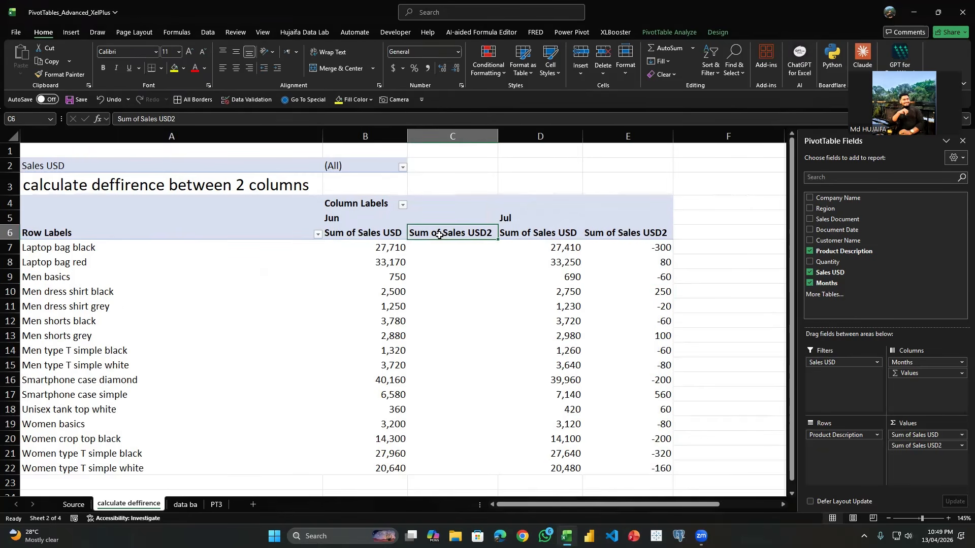
left_click_drag(178, 119, 3, 119)
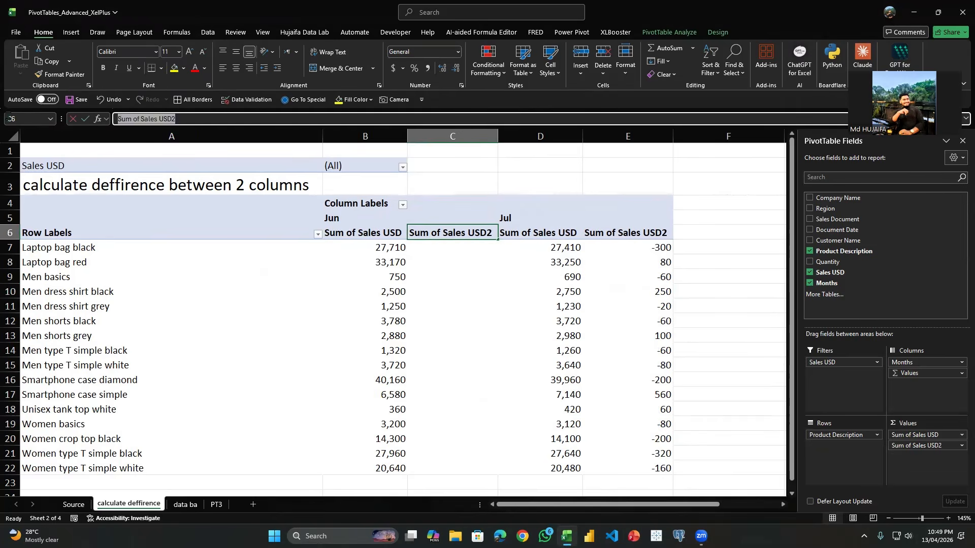
type("deff")
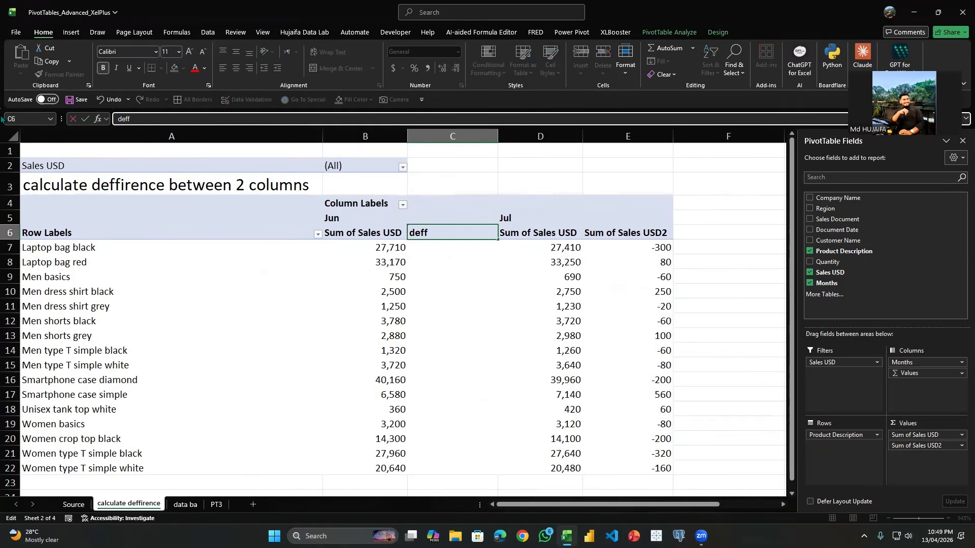
type("rence")
key("Return")
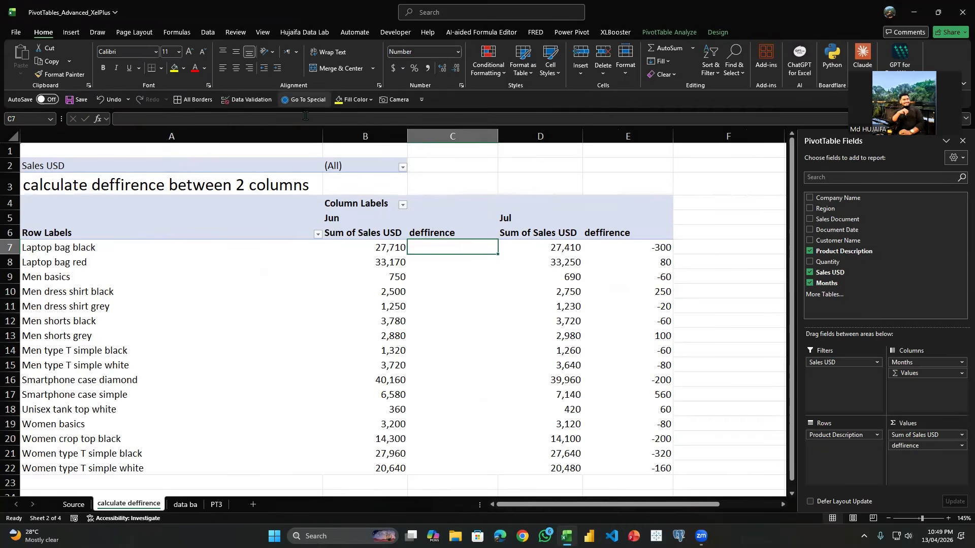
Step: Compare the Jun and Jul sales of the laptop bags with their values in the July deffirence column
left_click(572, 262)
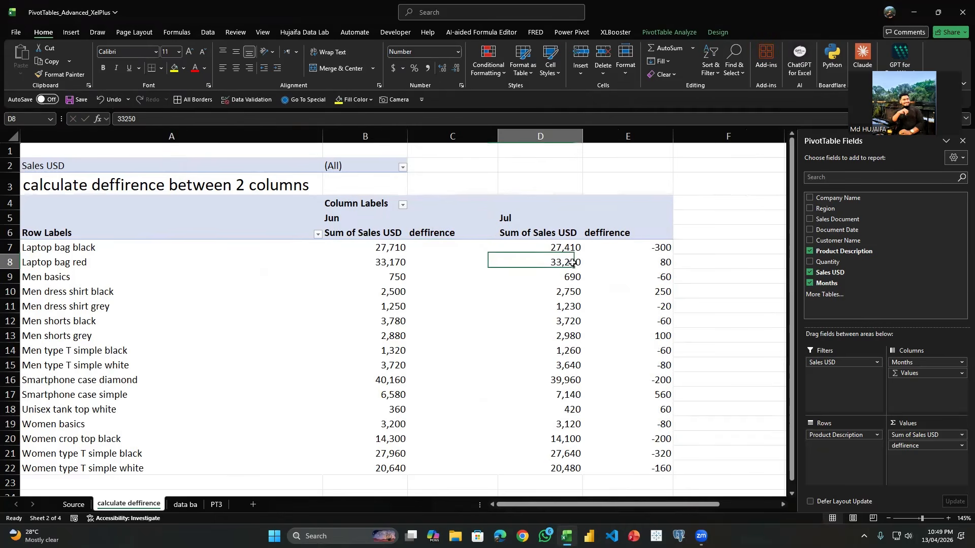
scroll(517, 297, "down", 1, "ctrl")
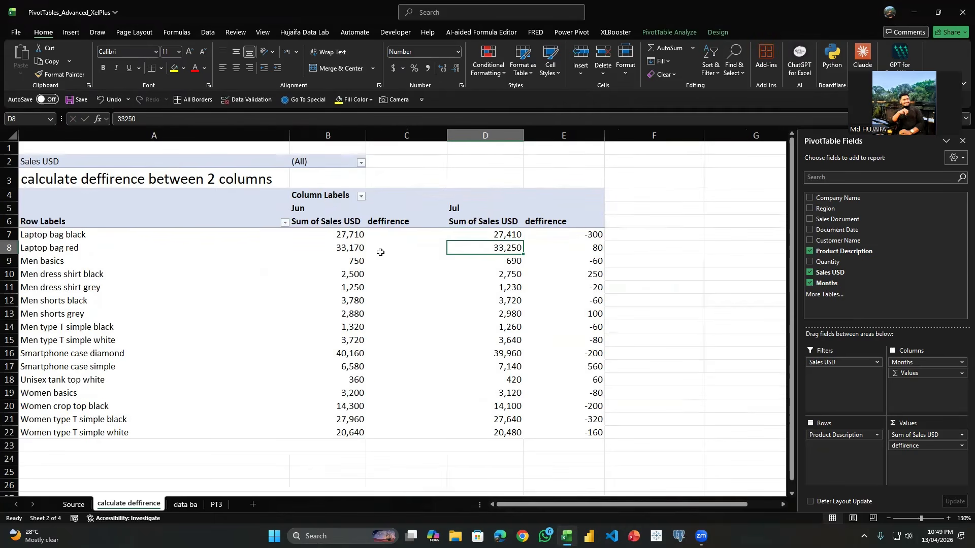
left_click(487, 237)
left_click(336, 248)
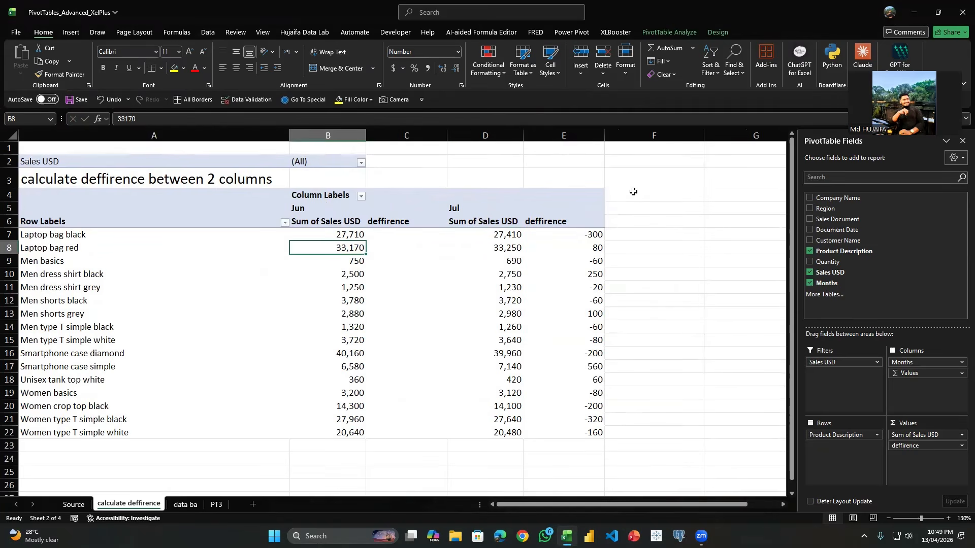
left_click(596, 226)
left_click(595, 230)
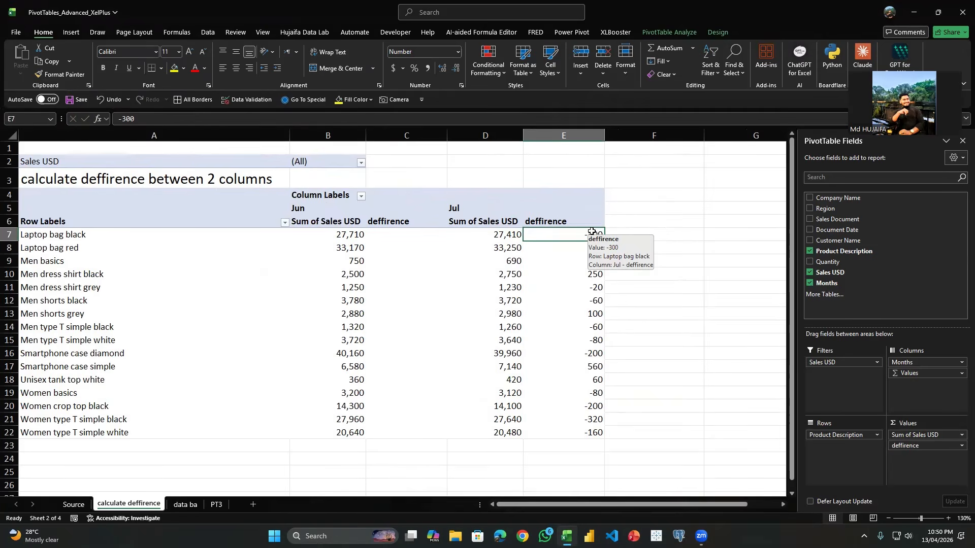
left_click(509, 253)
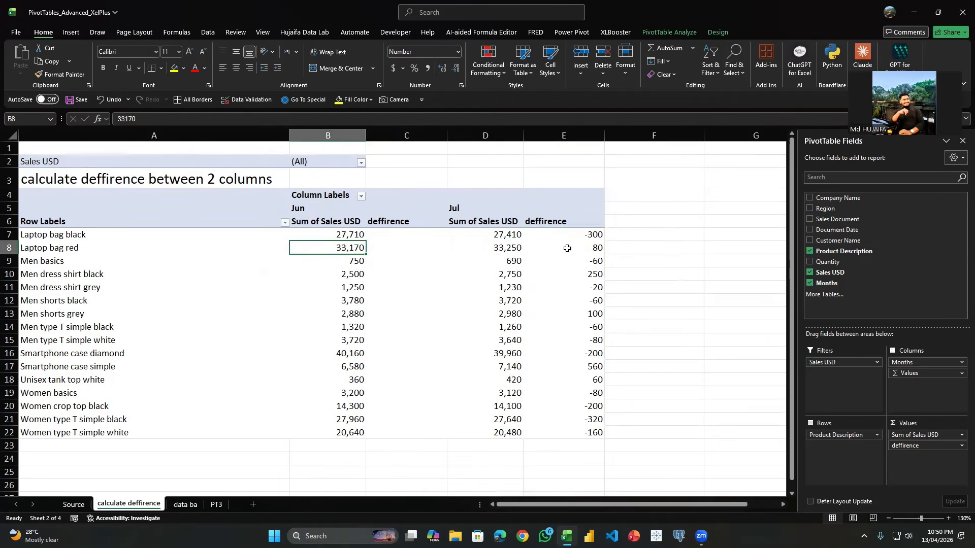
left_click(593, 248)
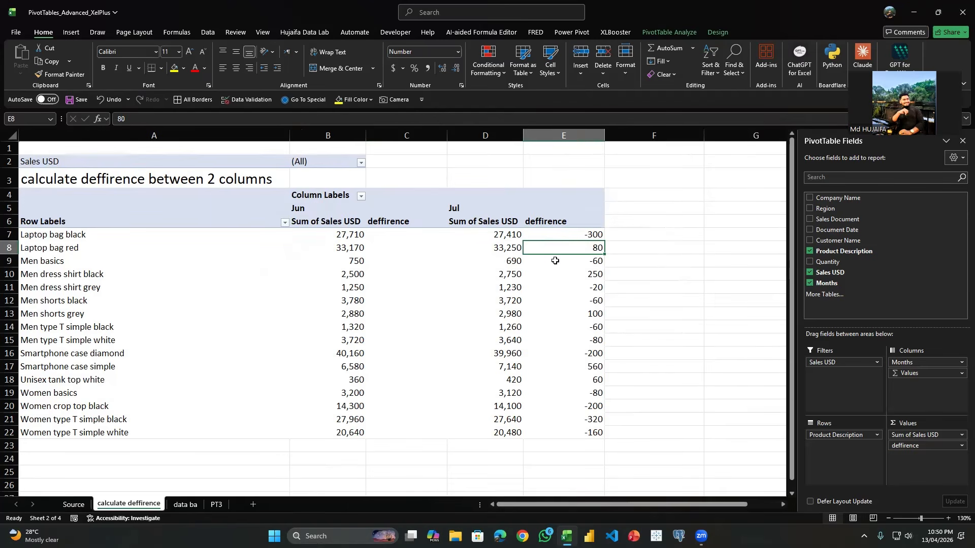
left_click(340, 249)
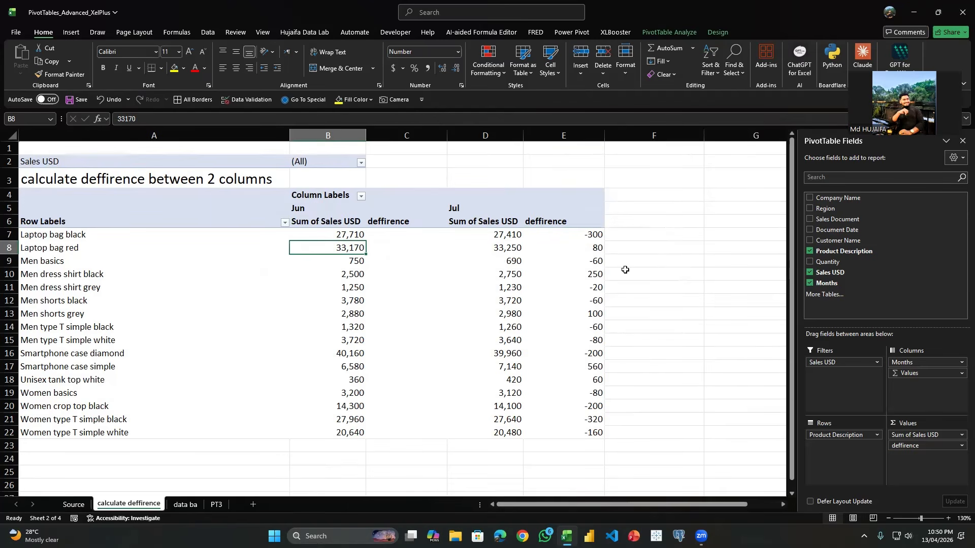
left_click(503, 249)
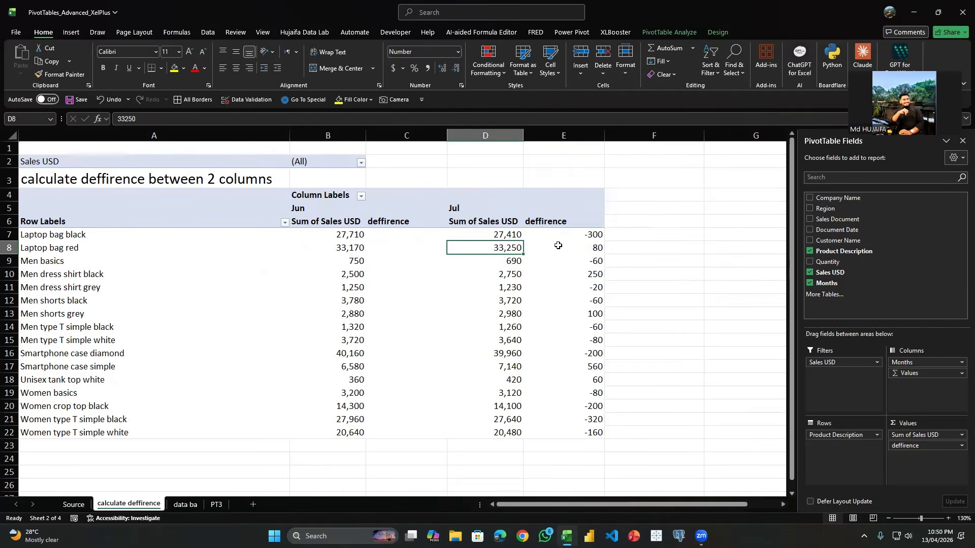
left_click(506, 232)
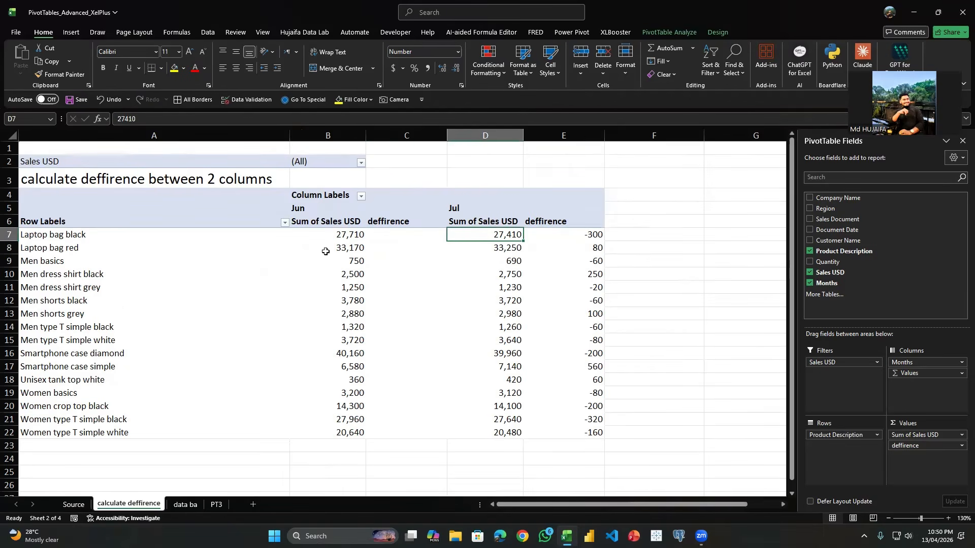
left_click(568, 272)
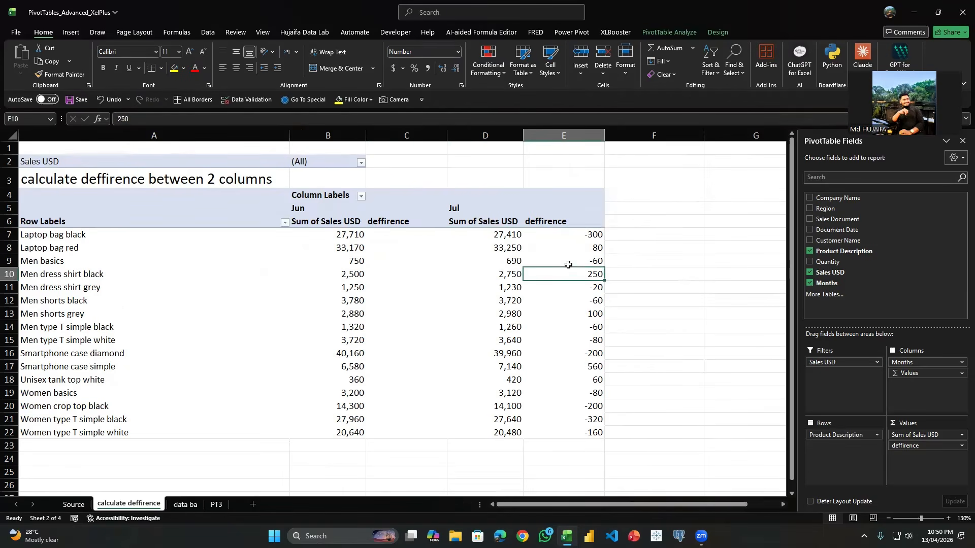
Step: Compare the July deffirence values with the coloured arrow indicators in column d of the PT3 sheet
left_click(570, 265)
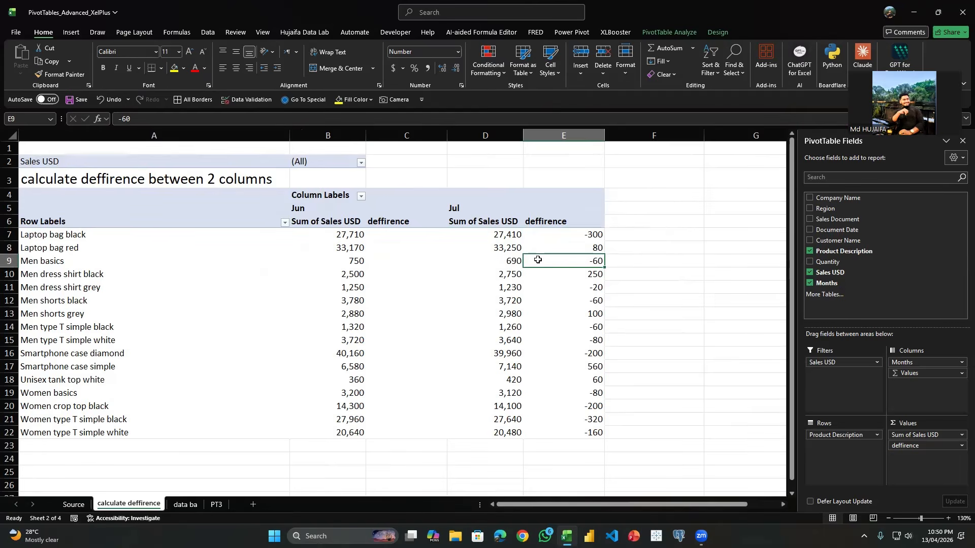
left_click(198, 507)
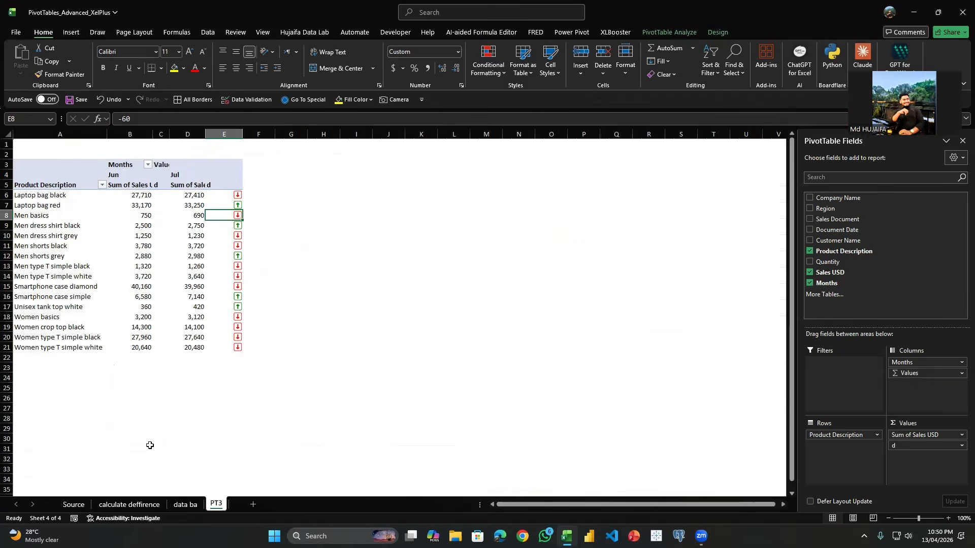
left_click(132, 503)
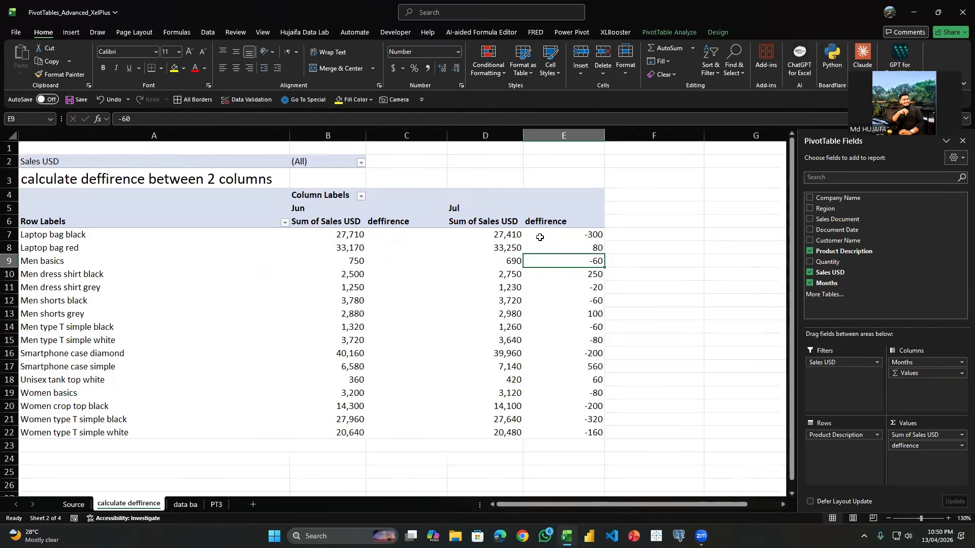
left_click_drag(538, 236, 551, 403)
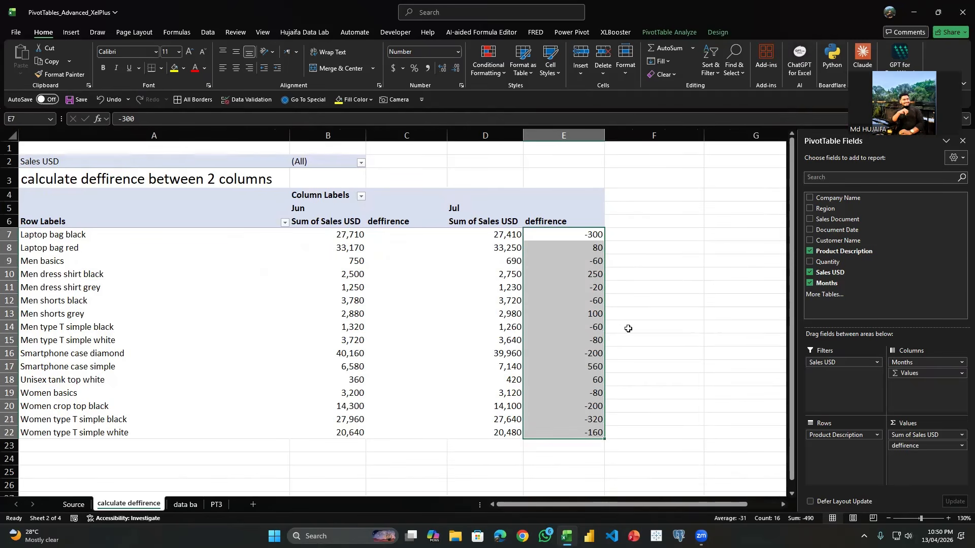
left_click(216, 504)
left_click(326, 237)
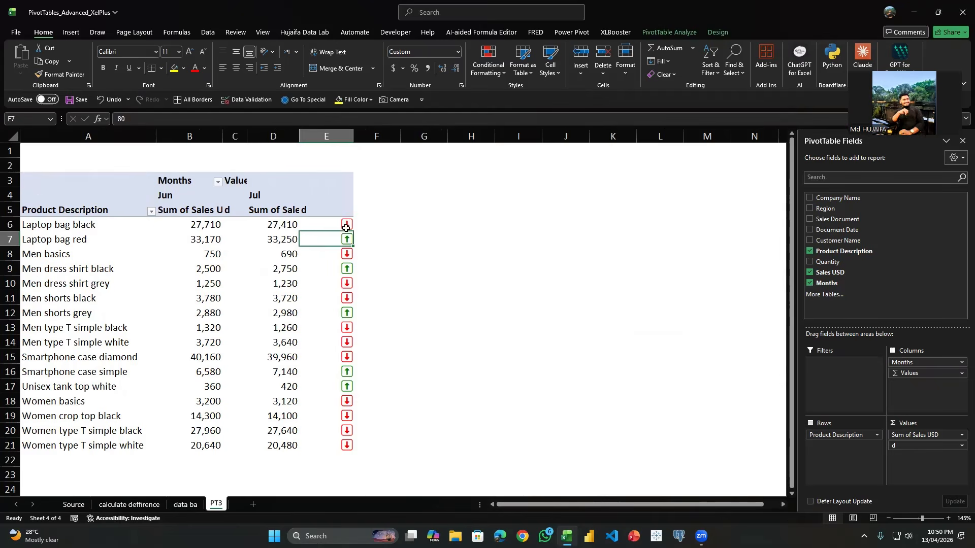
left_click(330, 229)
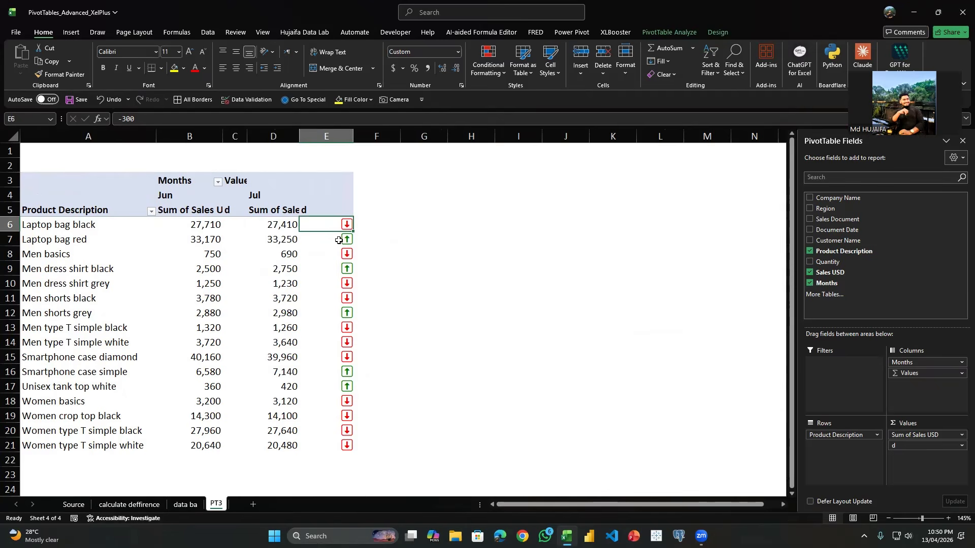
left_click(311, 243)
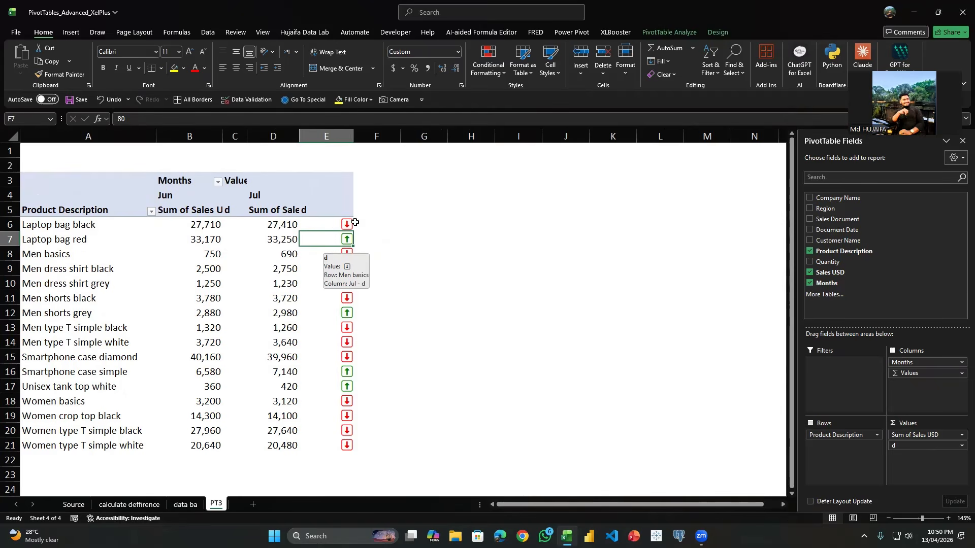
Step: On the calculate deffirence sheet, choose a Custom number format for the July deffirence values and clear its existing format code
left_click(172, 505)
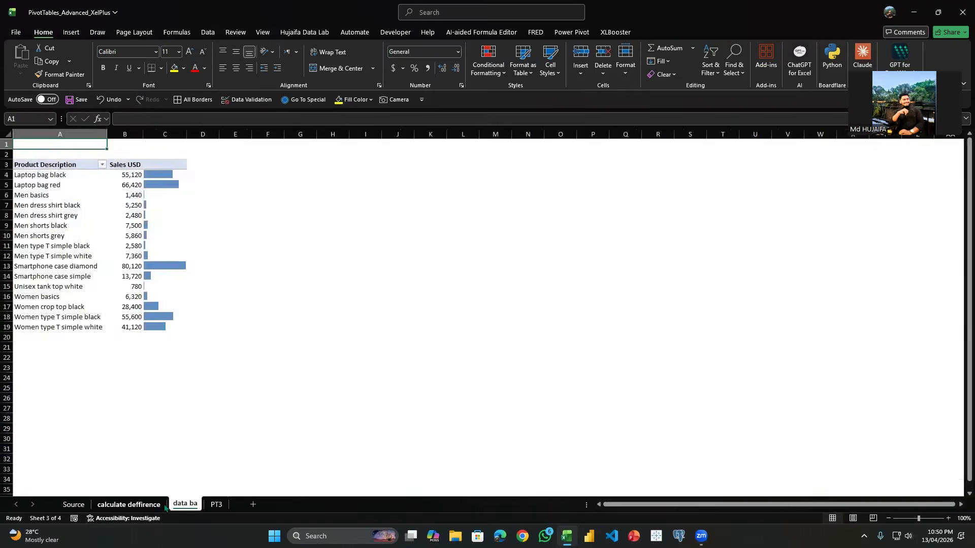
left_click(160, 507)
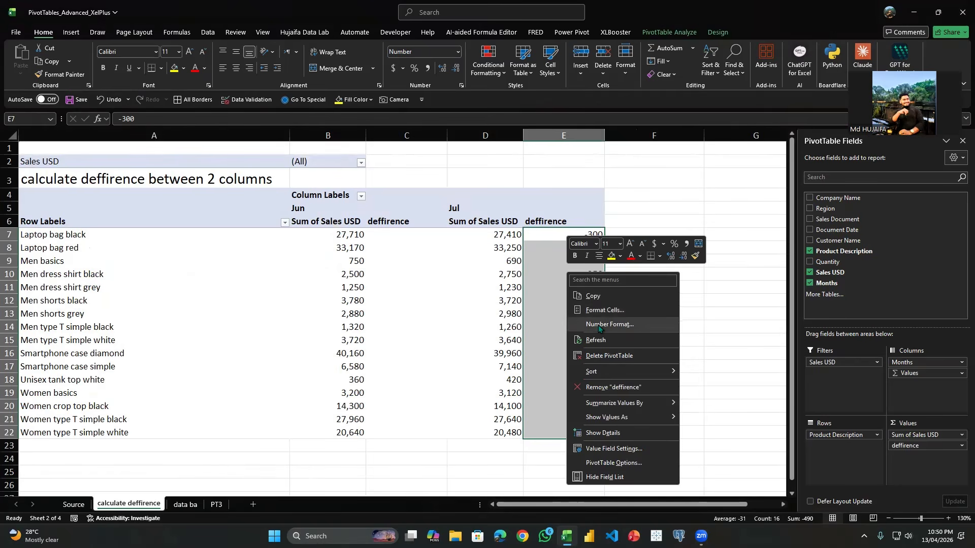
left_click(540, 282)
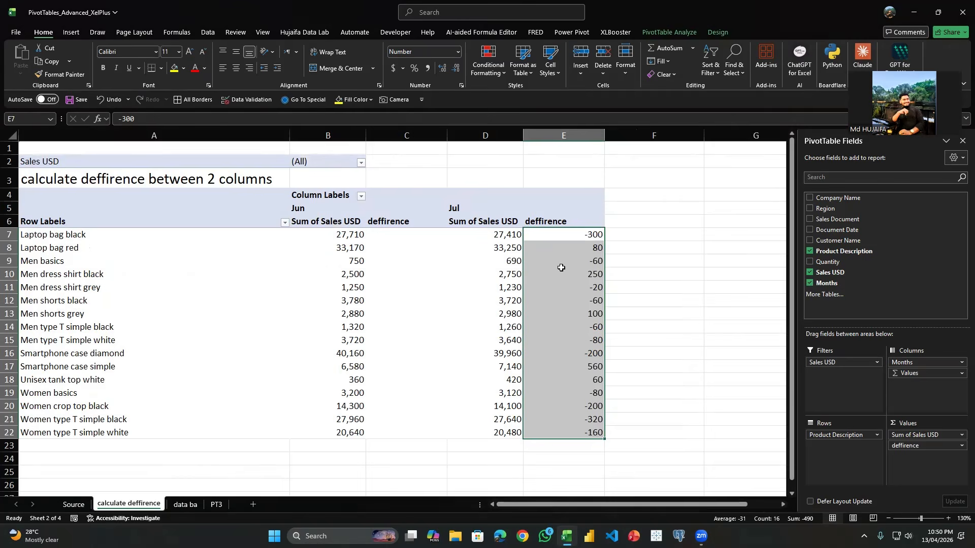
right_click(588, 274)
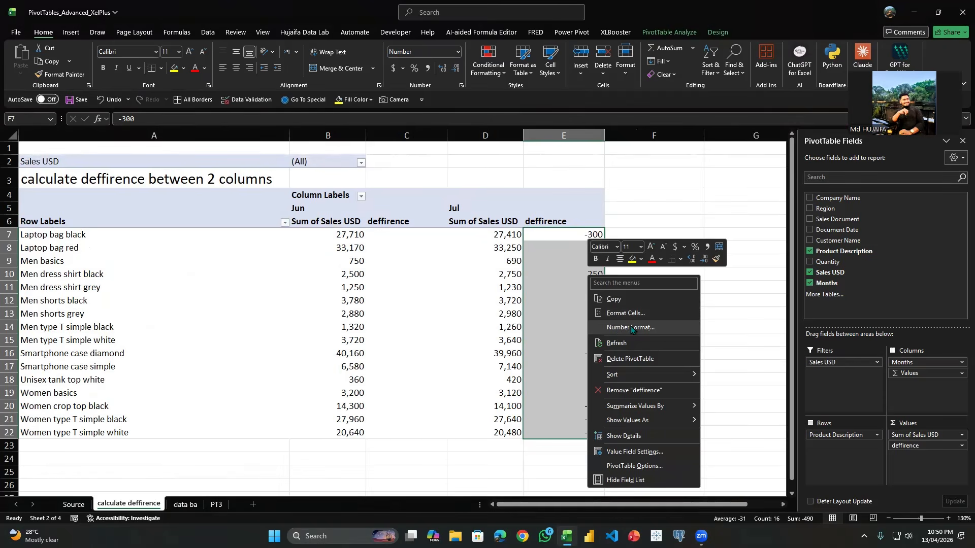
left_click(631, 329)
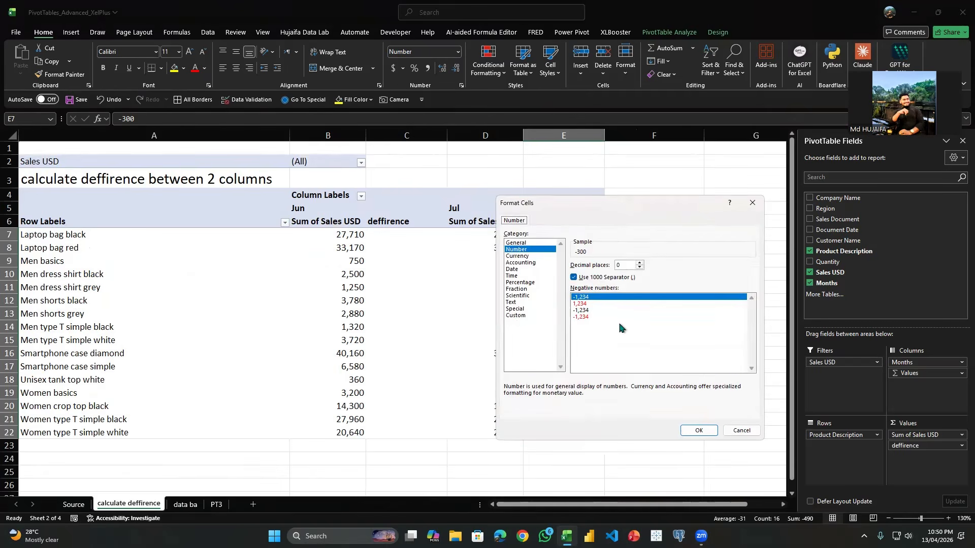
left_click(517, 316)
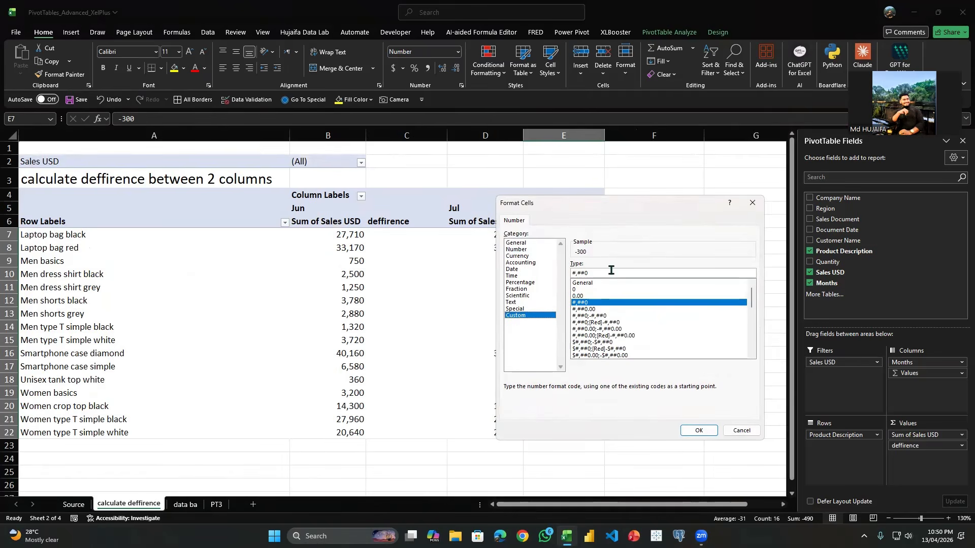
left_click_drag(597, 276, 488, 276)
key("BackSpace")
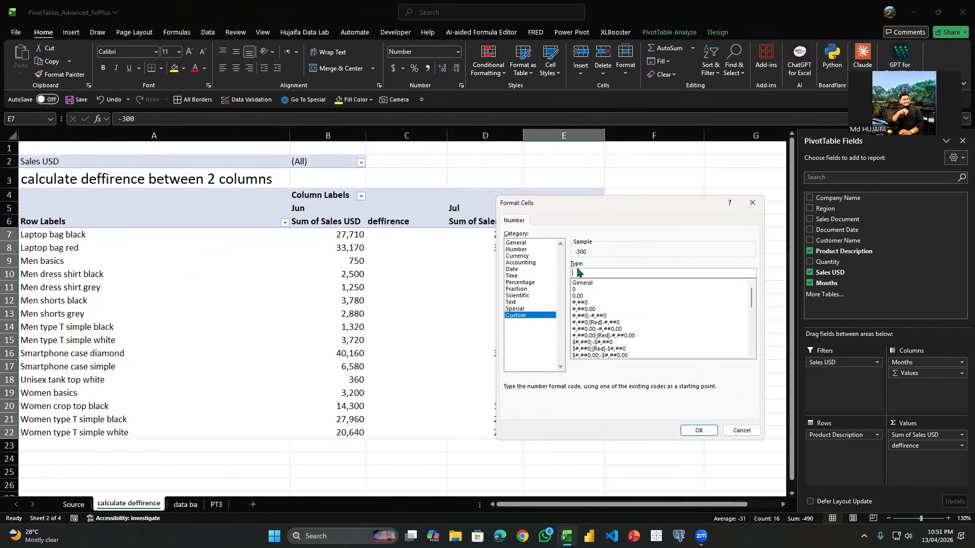
Step: Search the emoji picker for arrow and insert the up arrow plus a semicolon as the custom format's positive section
key("super+period")
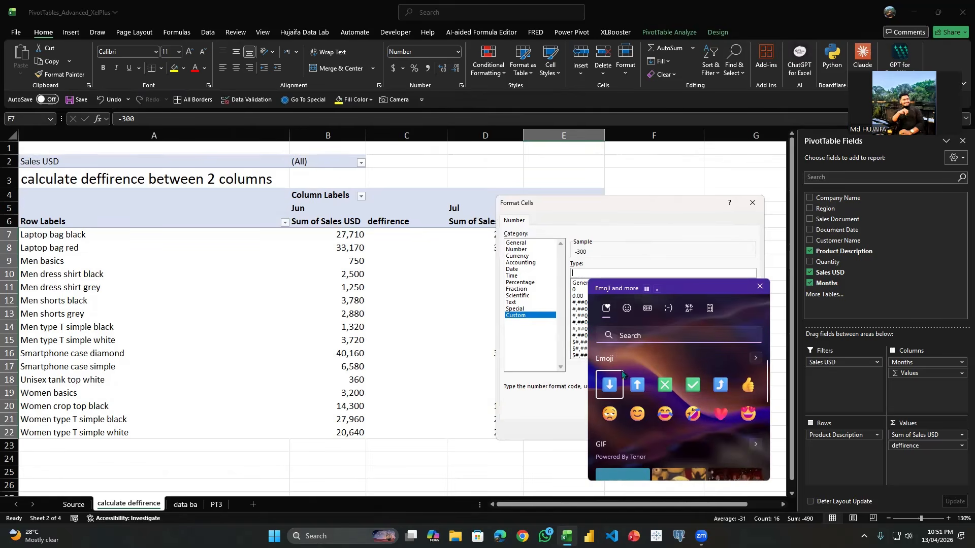
type("a")
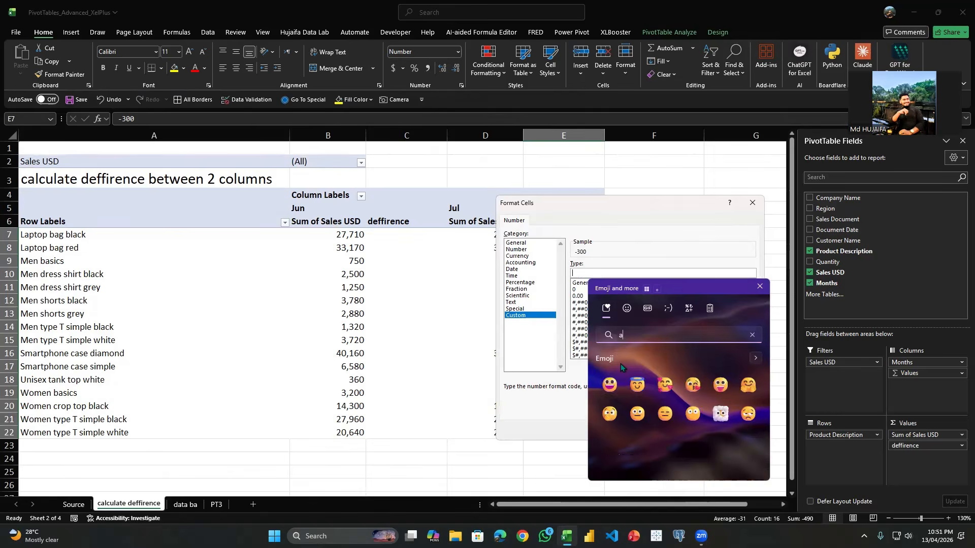
type("rr")
type("i")
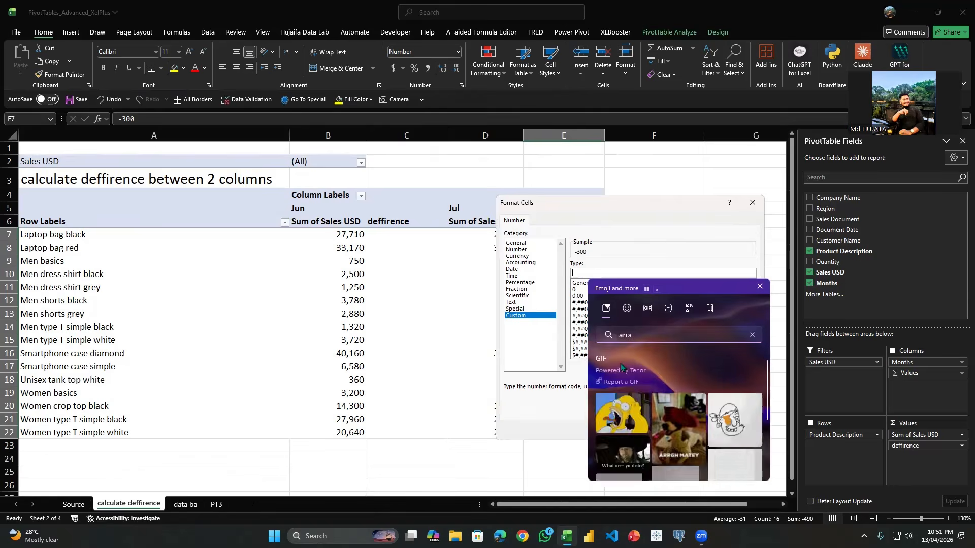
key("BackSpace")
type("ow")
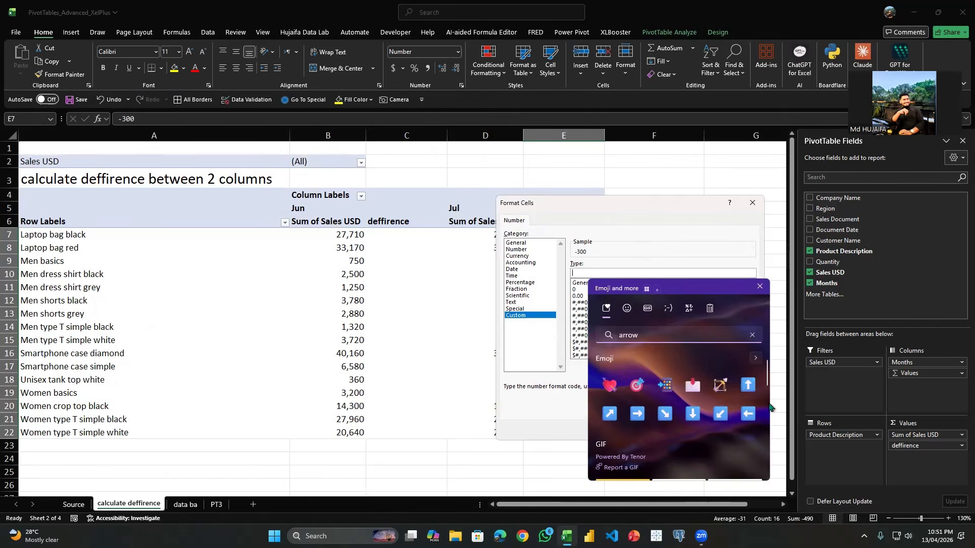
left_click(757, 388)
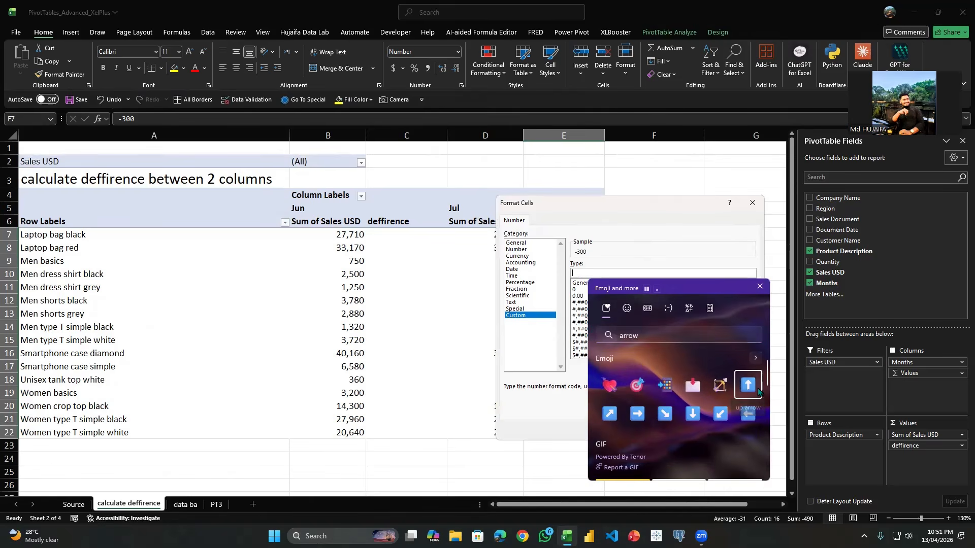
left_click(600, 274)
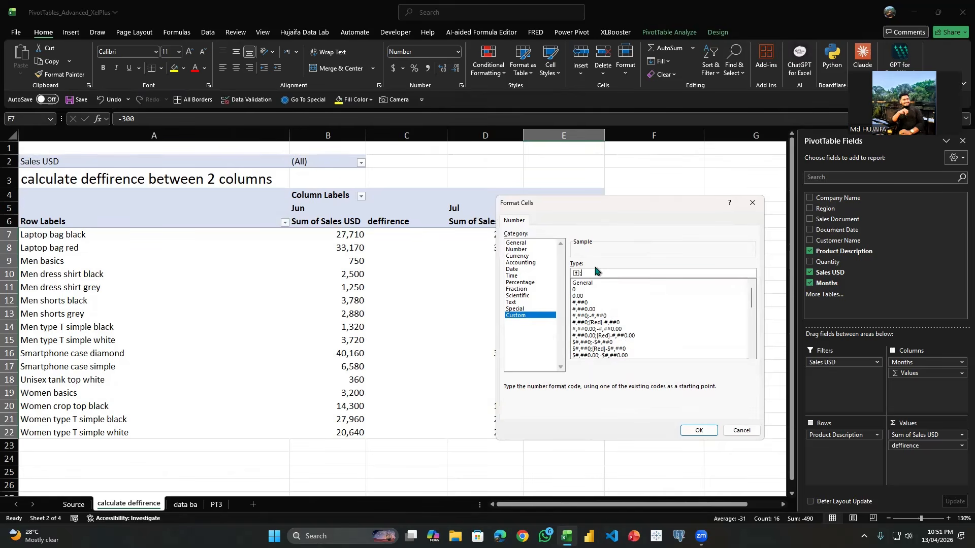
Step: Search the emojis for arrow and insert the down arrow as the custom format's negative section
key("super+period")
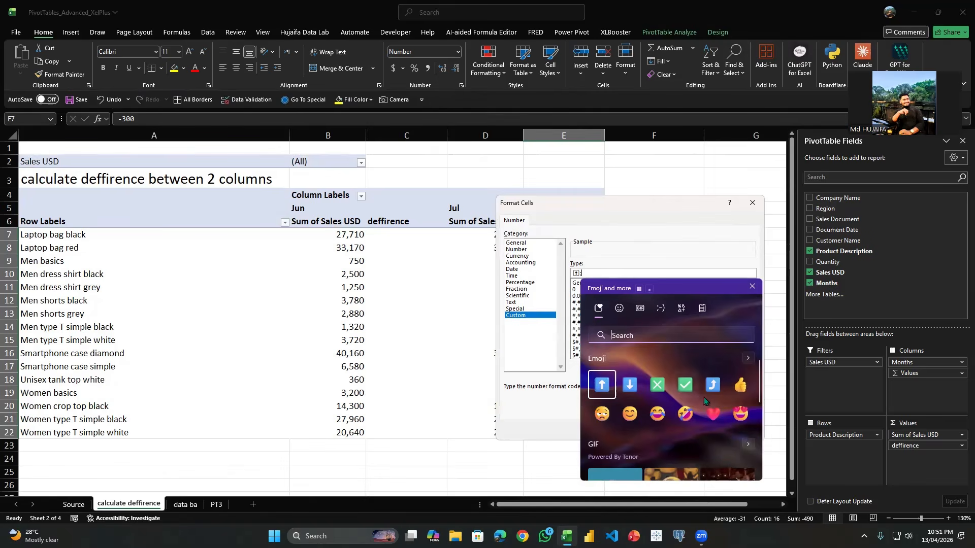
type("arrow")
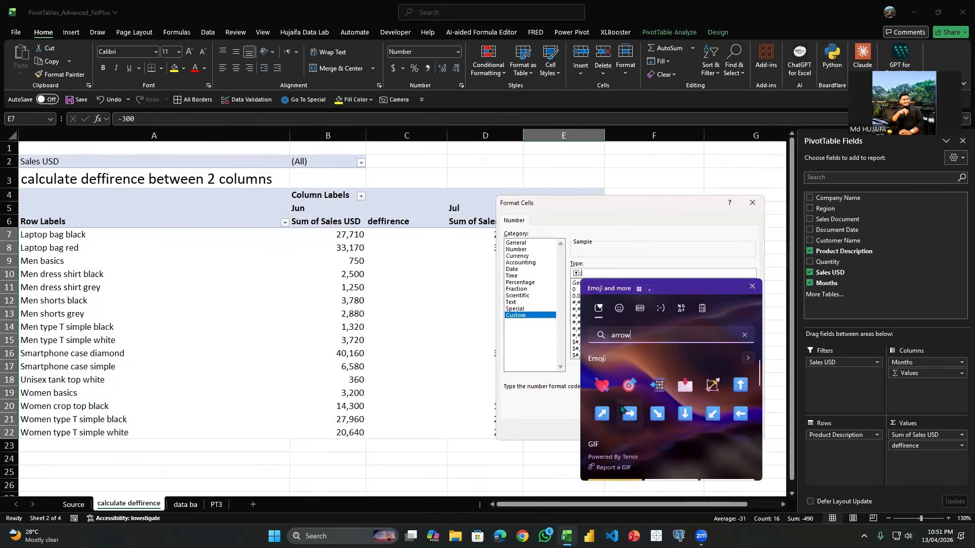
left_click(685, 414)
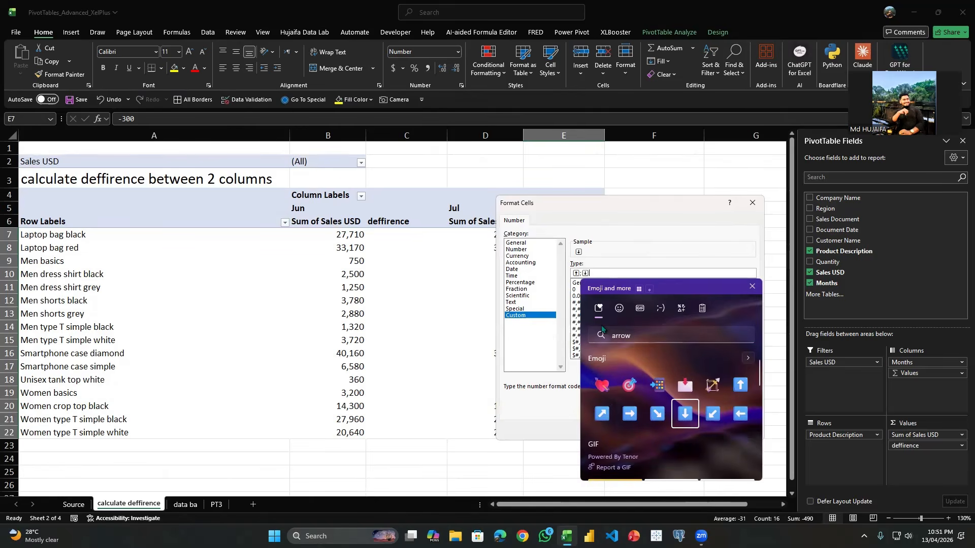
Step: Add the [red] code before the down arrow and [color10] before the up arrow, and apply the custom number format
left_click(586, 274)
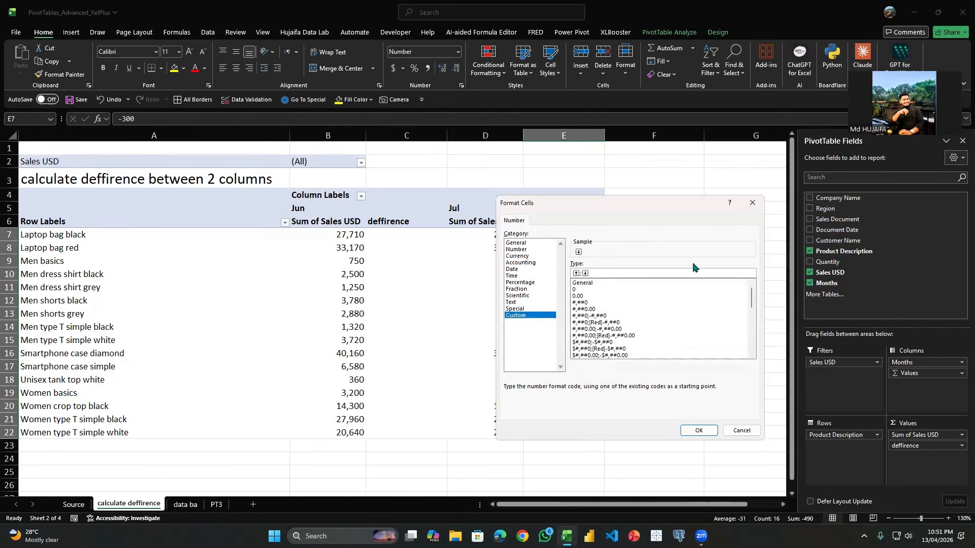
type("[")
type("r")
type("ed")
type("[")
type("co")
type("lor10]")
key("Return")
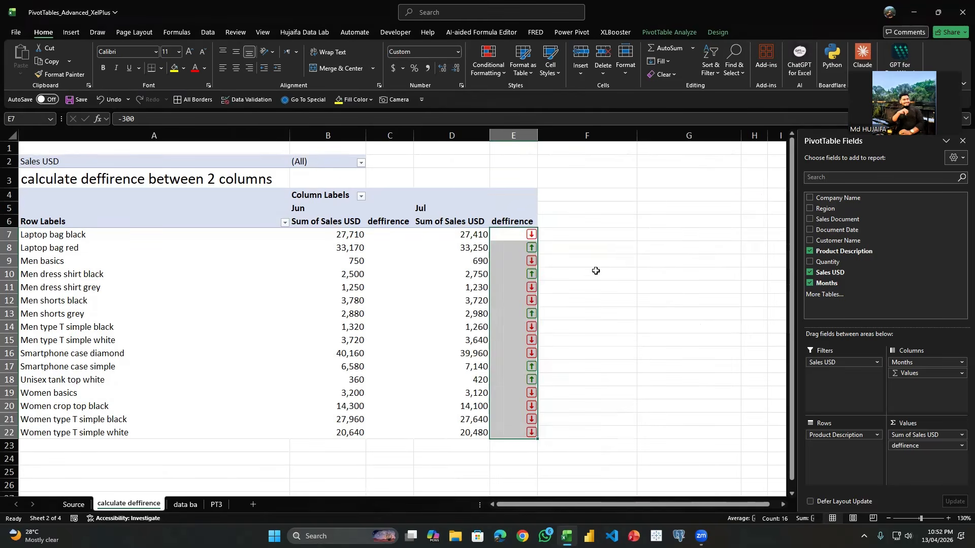
Step: Check the July deffirence cell for Laptop bag red, view the data ba sheet and close the workbook
left_click(521, 249)
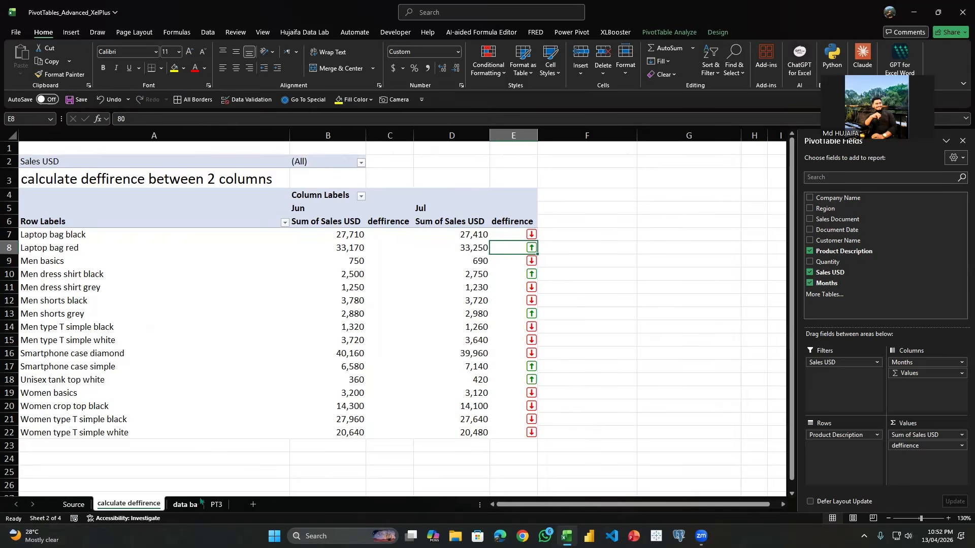
left_click(185, 504)
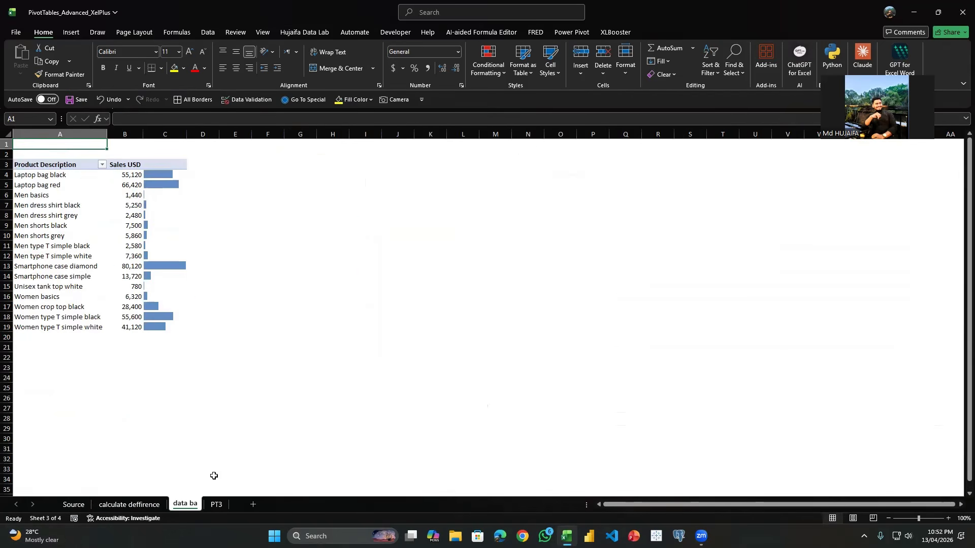
left_click(963, 12)
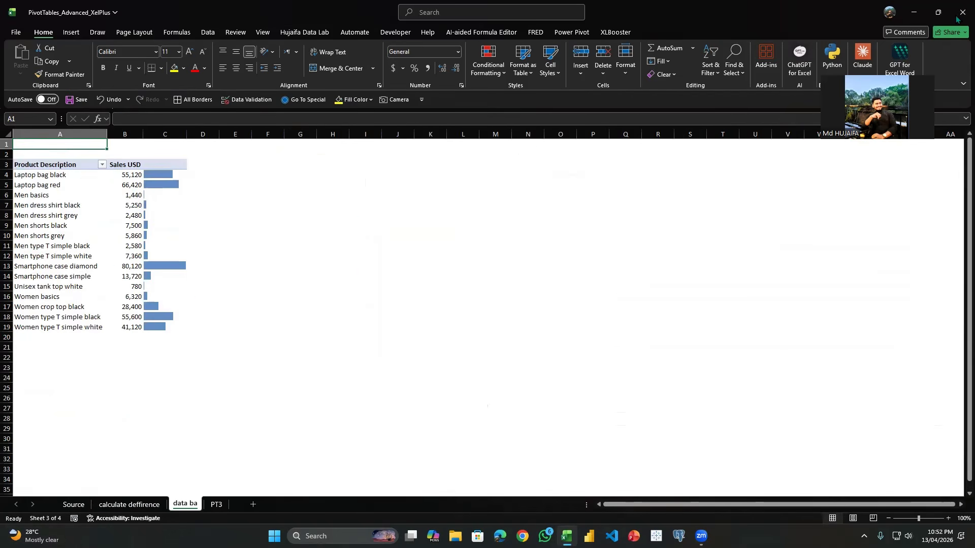